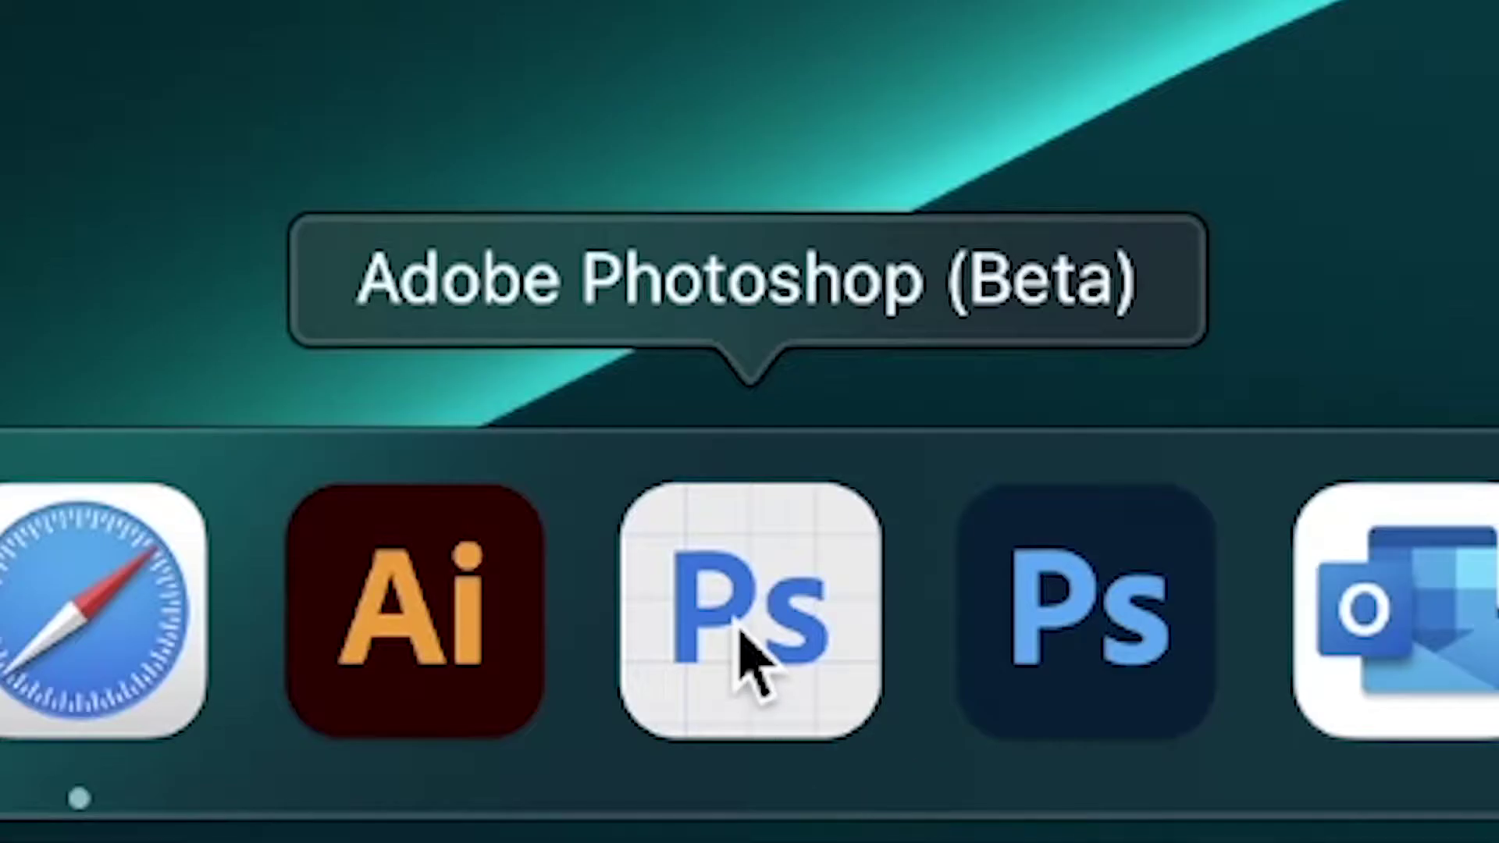
Open Photoshop (Beta) and fill the selected subtitle area THE RISE OF SKYWALKER in the Star Wars logo with white
click(634, 728)
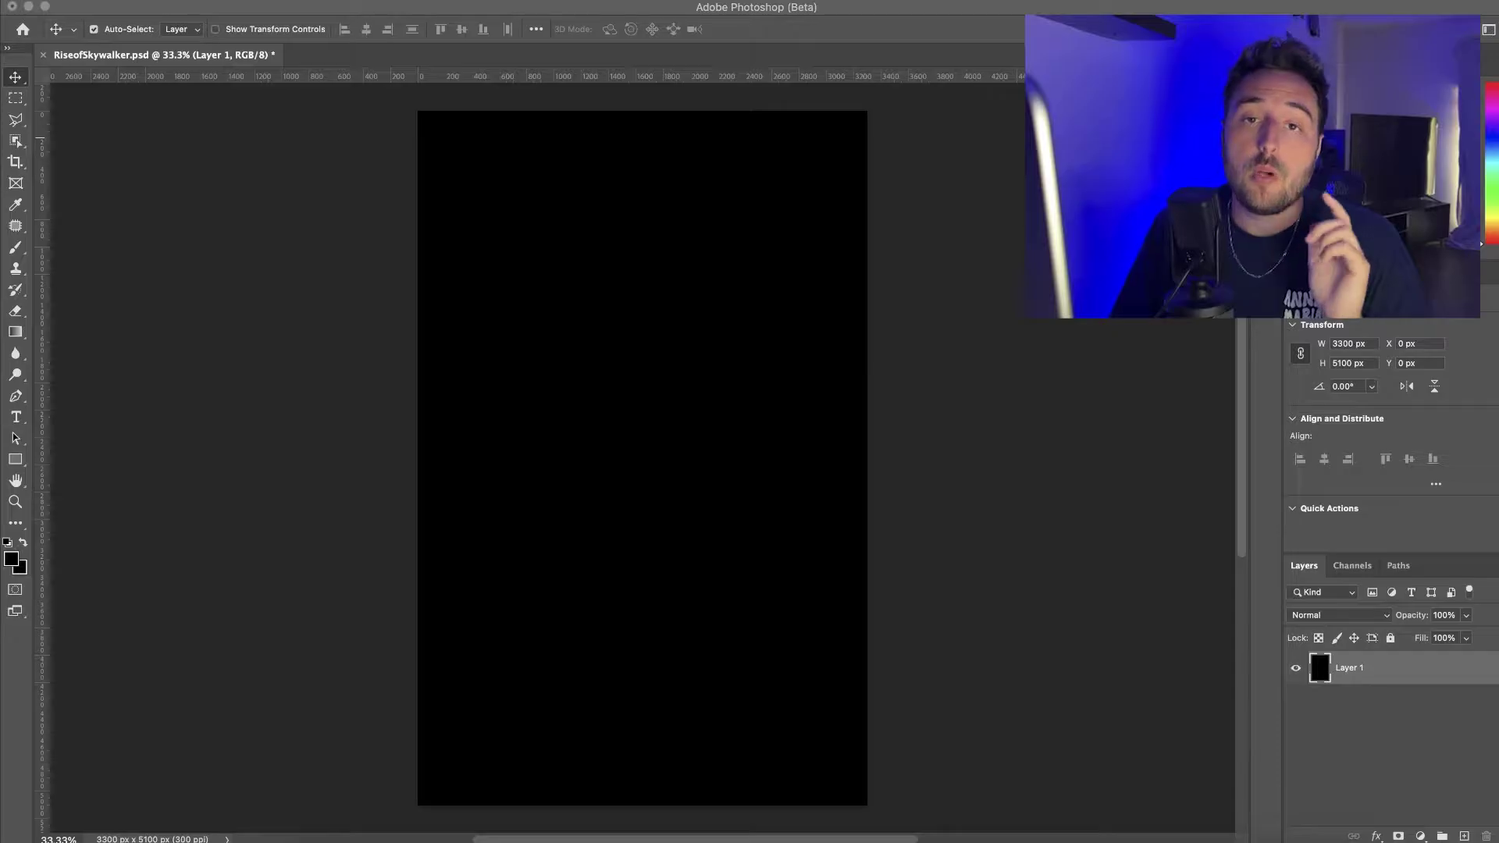
drag(622, 503, 766, 495)
key(ctrl+plus)
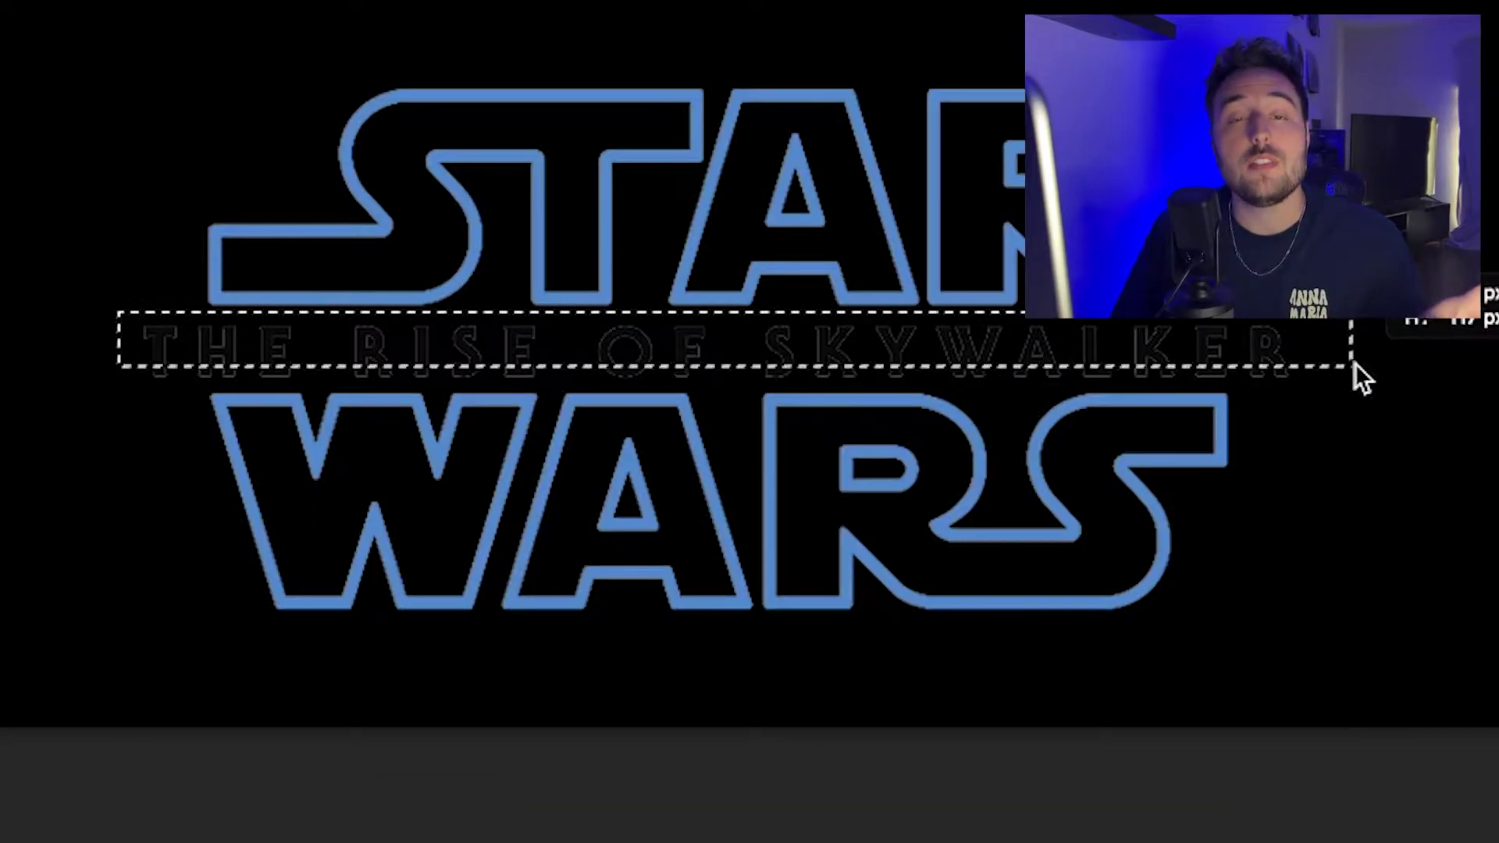
key(shift+F5)
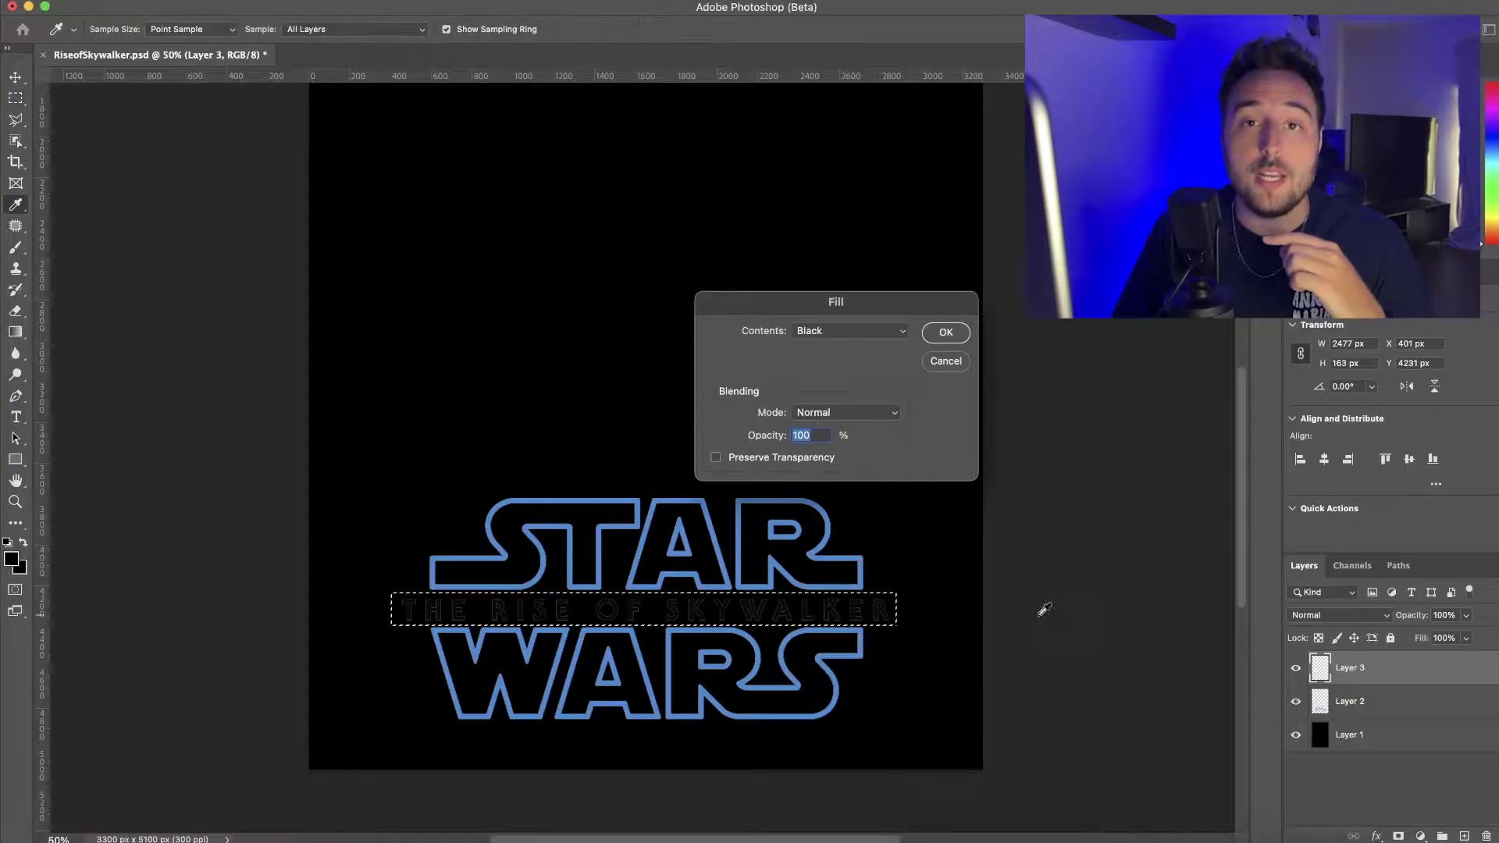
click(820, 331)
click(906, 315)
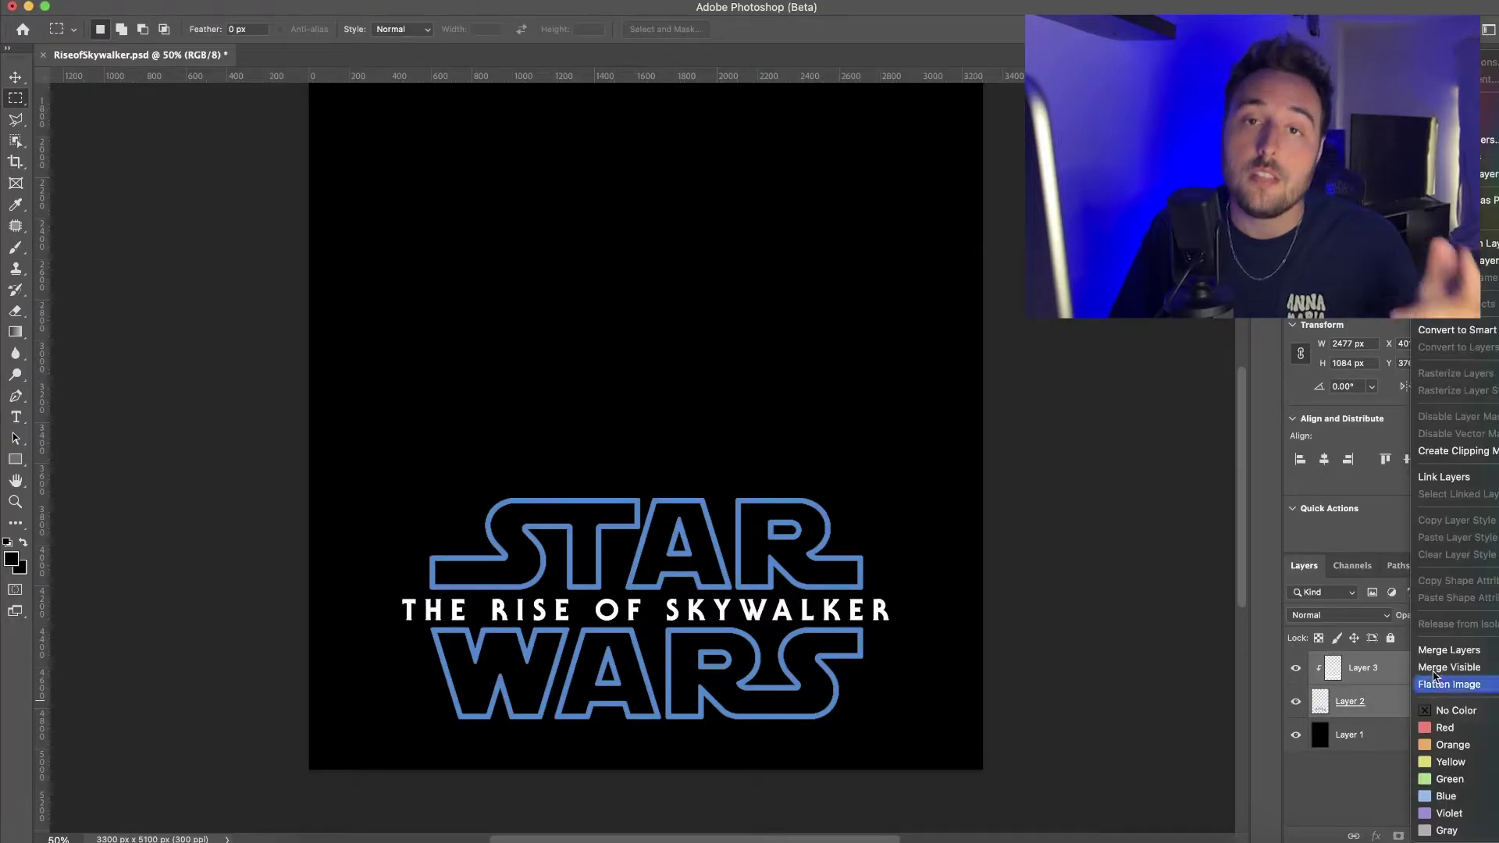
Merge the white subtitle layer with the blue-outlined logo layer and rename the merged layer as a logo
click(1444, 651)
double_click(1363, 668)
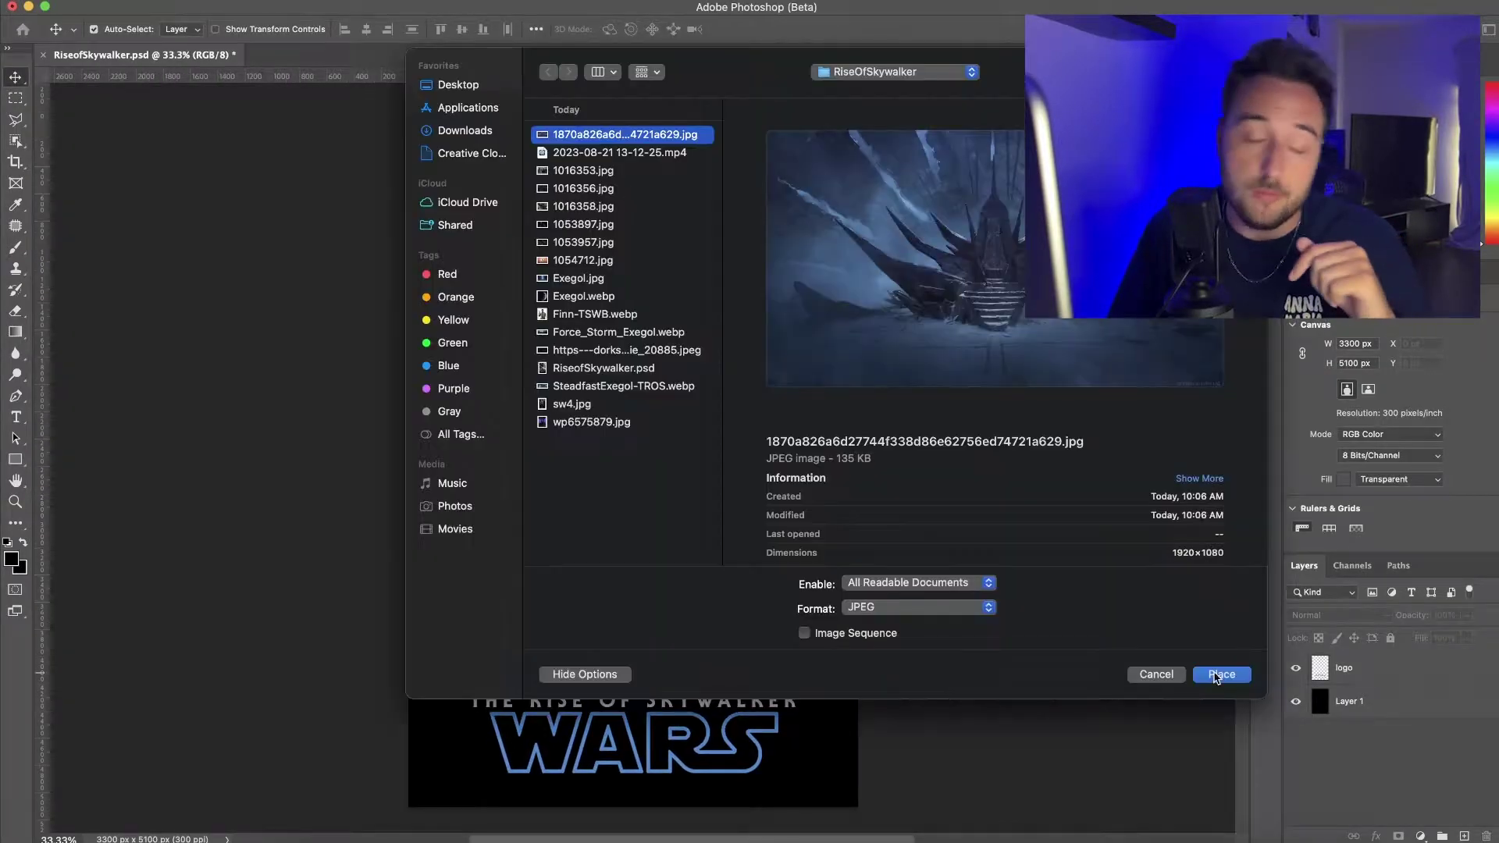
Place the throne image 1870a826a6d...4721a629.jpg in the poster and rename its layer Throne
key(Return)
key(Return)
double_click(1374, 667)
text(Throne)
key(Return)
Move the throne image straight down by about 1132 px and put its layer beneath the logo layer
drag(633, 460, 632, 619)
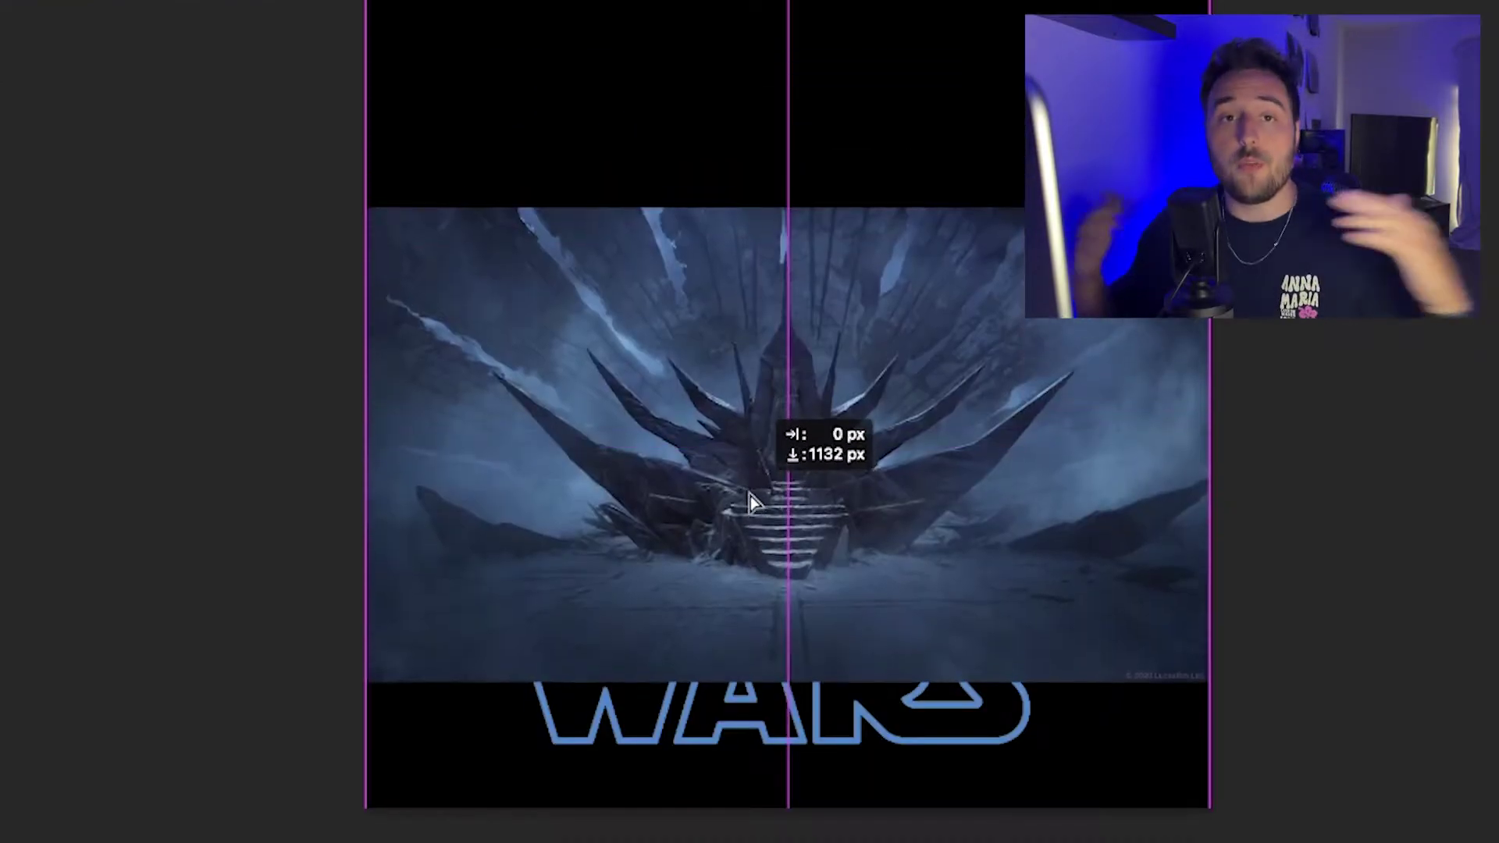
drag(1374, 668, 1446, 716)
key(super+1)
Scale the Exegol planet image to about 18.5% and position it in the upper right of the poster
drag(784, 612, 854, 269)
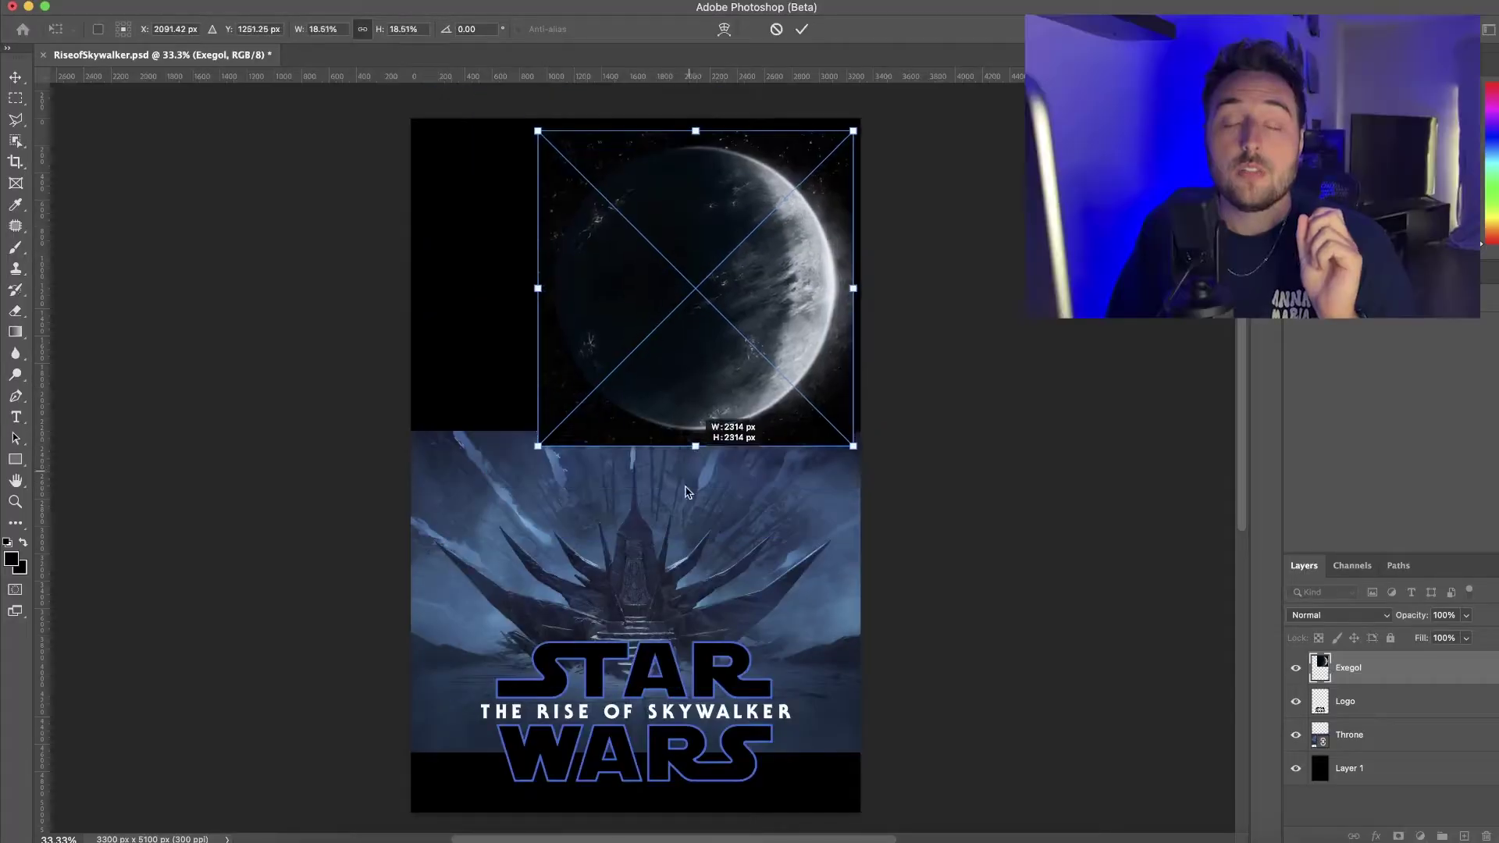
drag(687, 480, 738, 448)
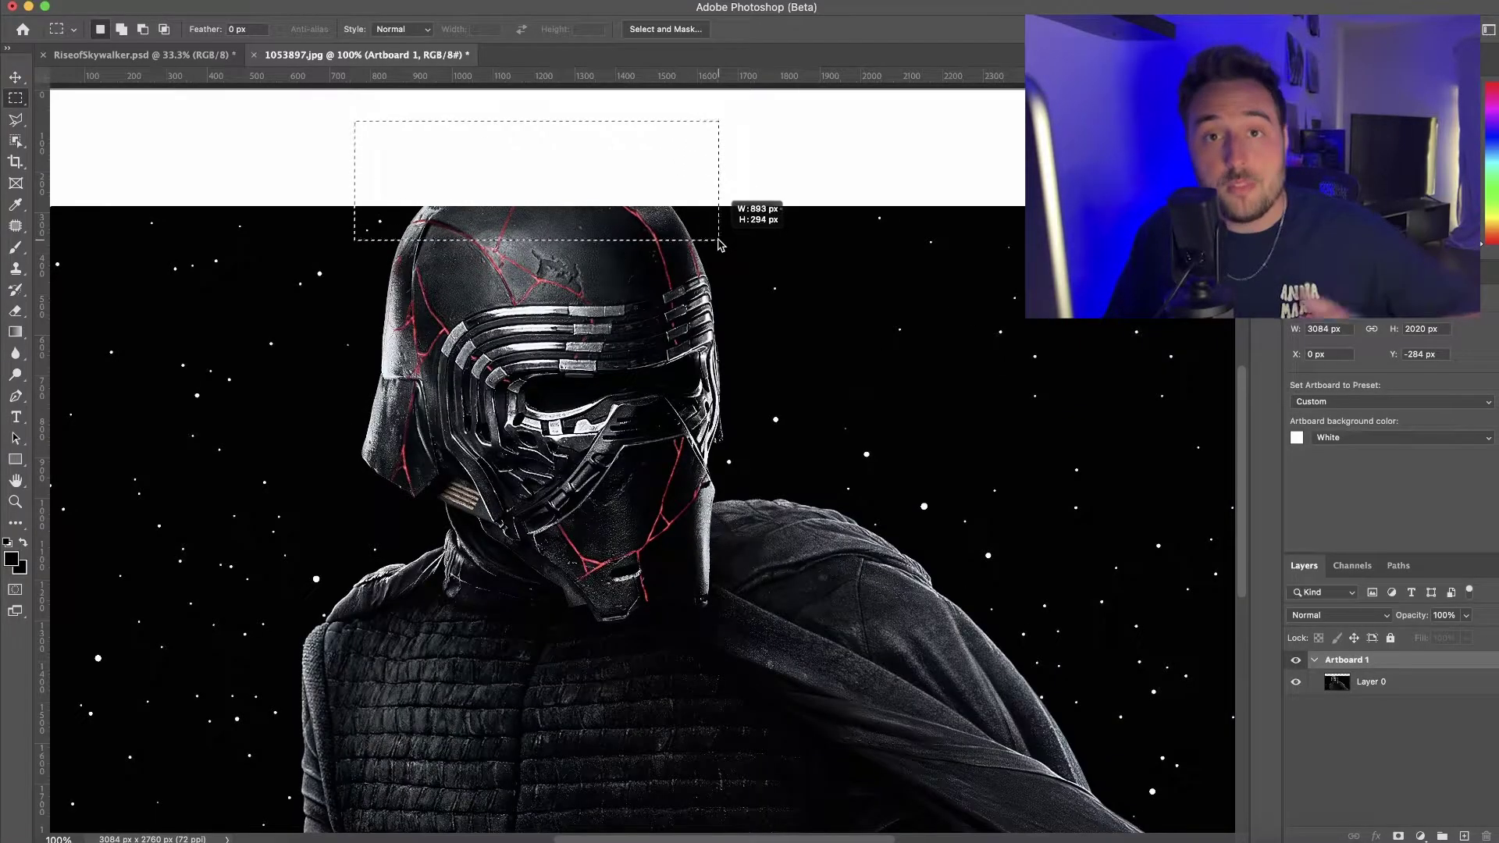
Extend the cropped top of the helmet with Generative Fill, using the prompt "extend helmet", and choose the second variation
right_click(719, 244)
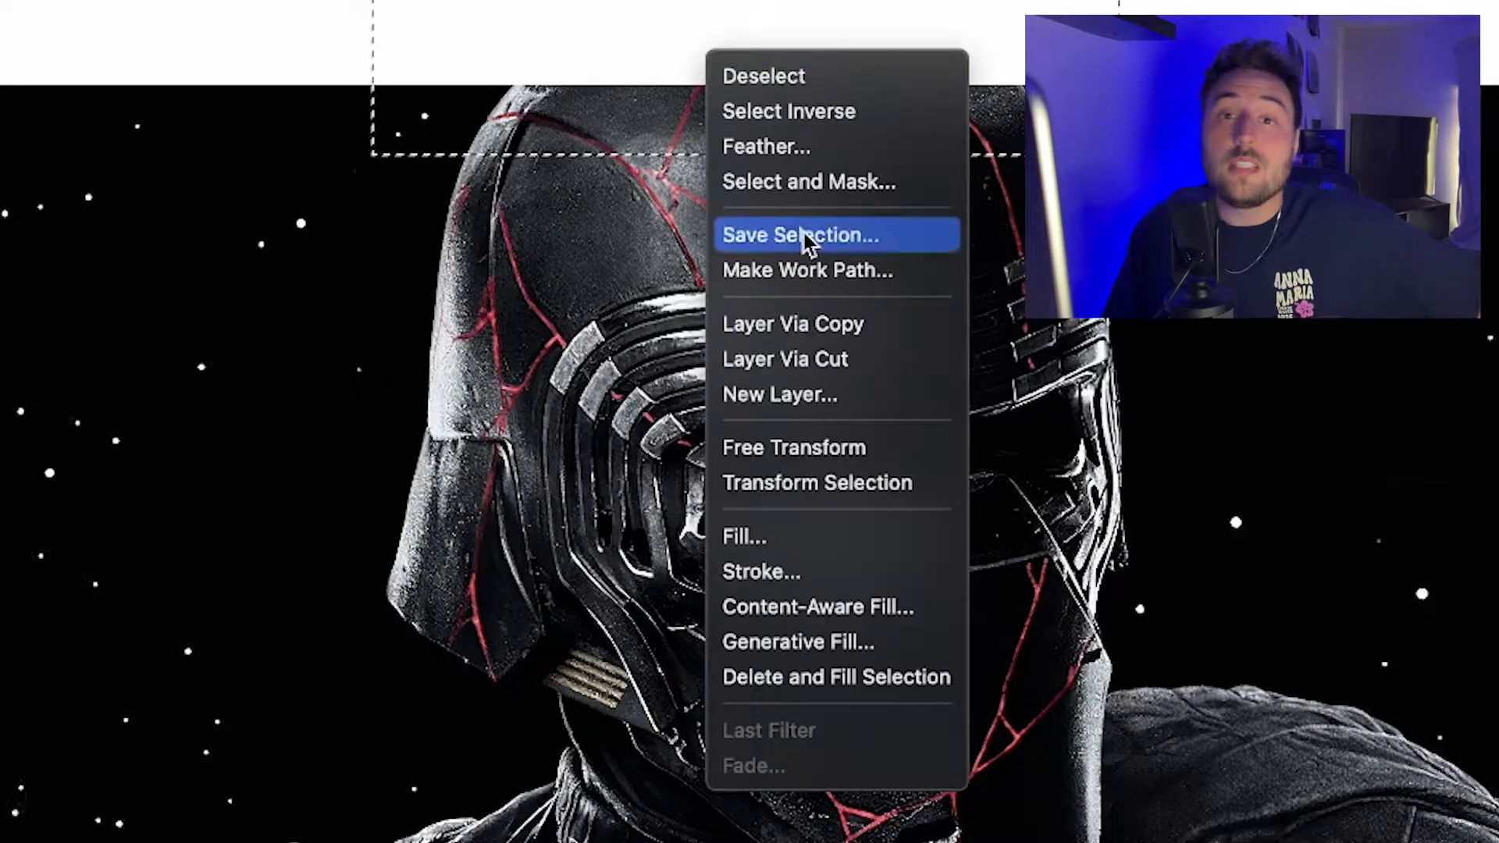
click(781, 445)
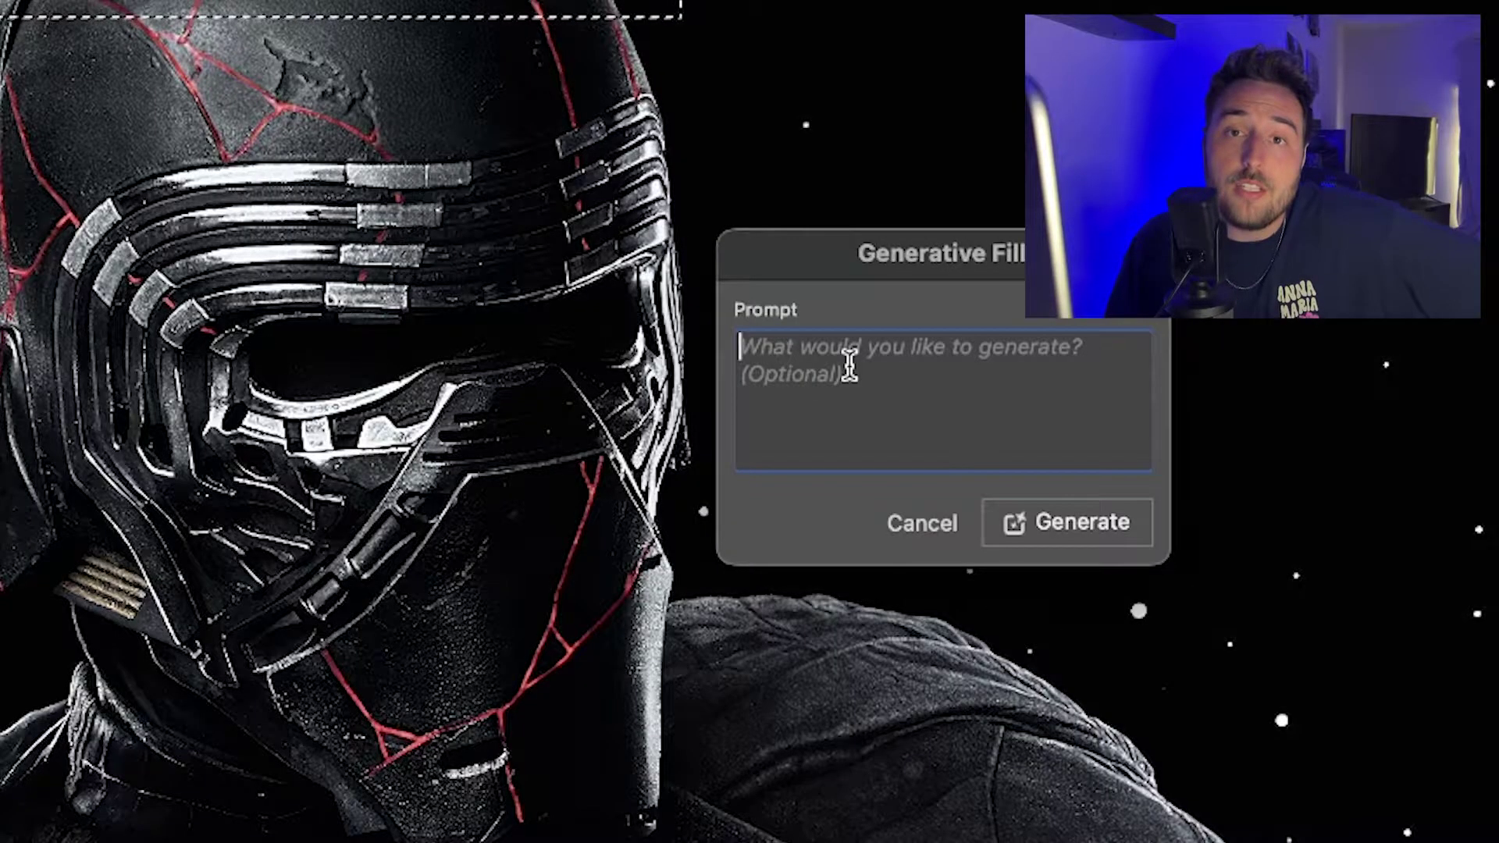
text(exte)
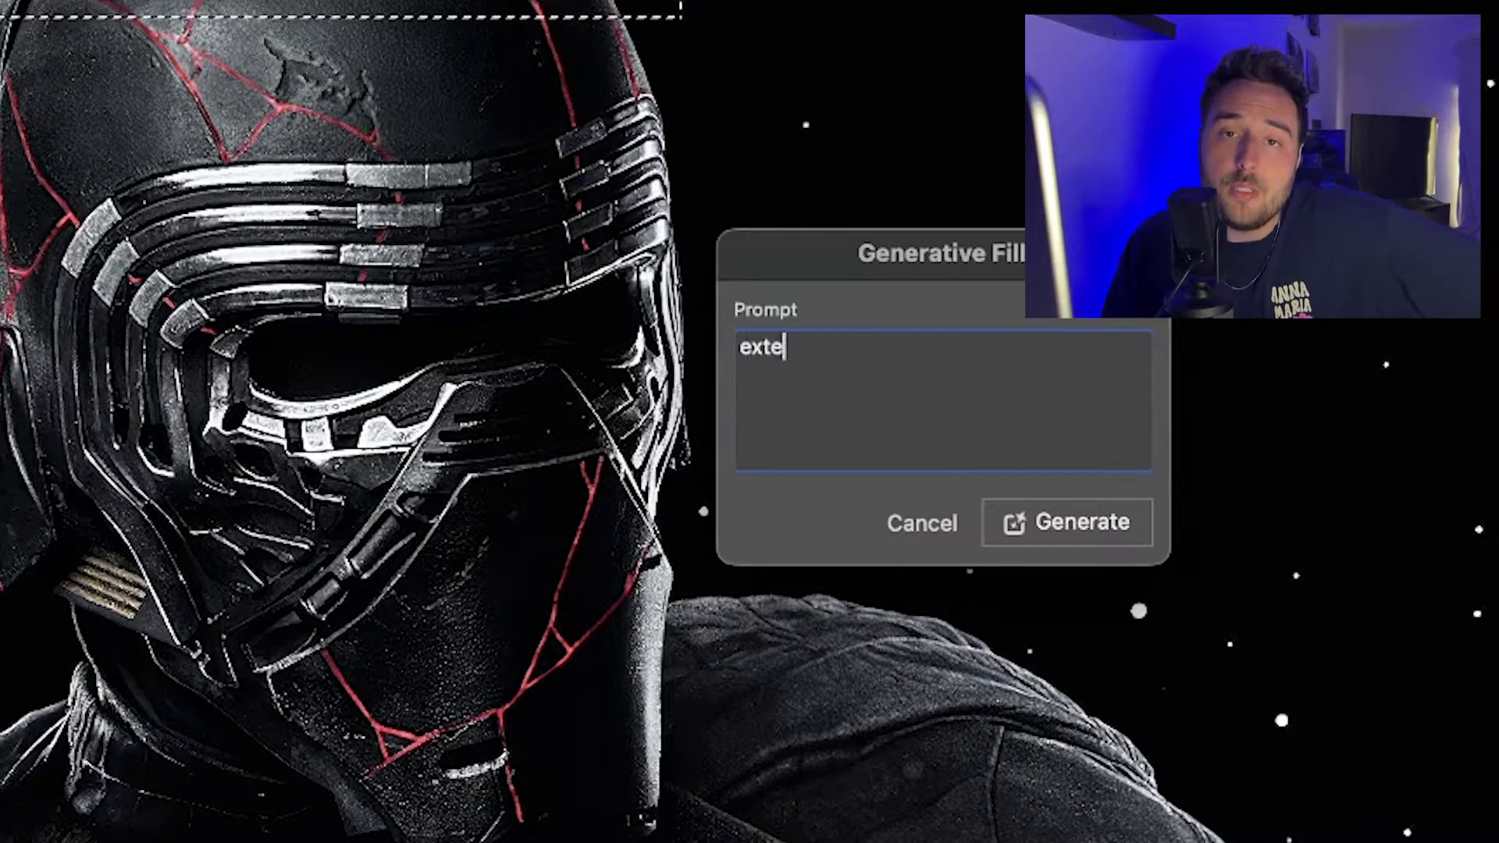
text(nd helmet)
key(Return)
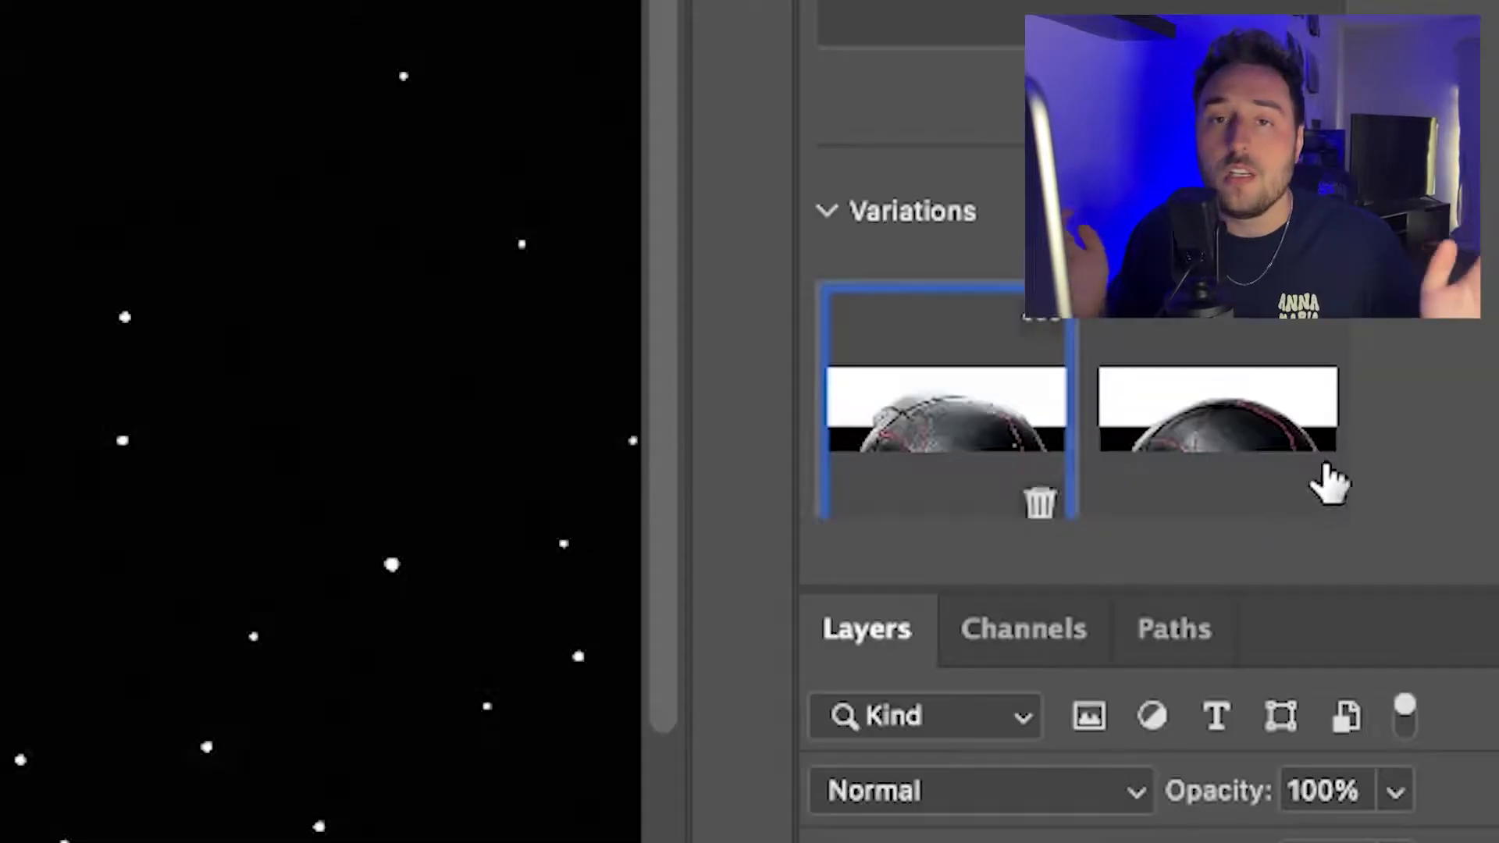
click(1187, 433)
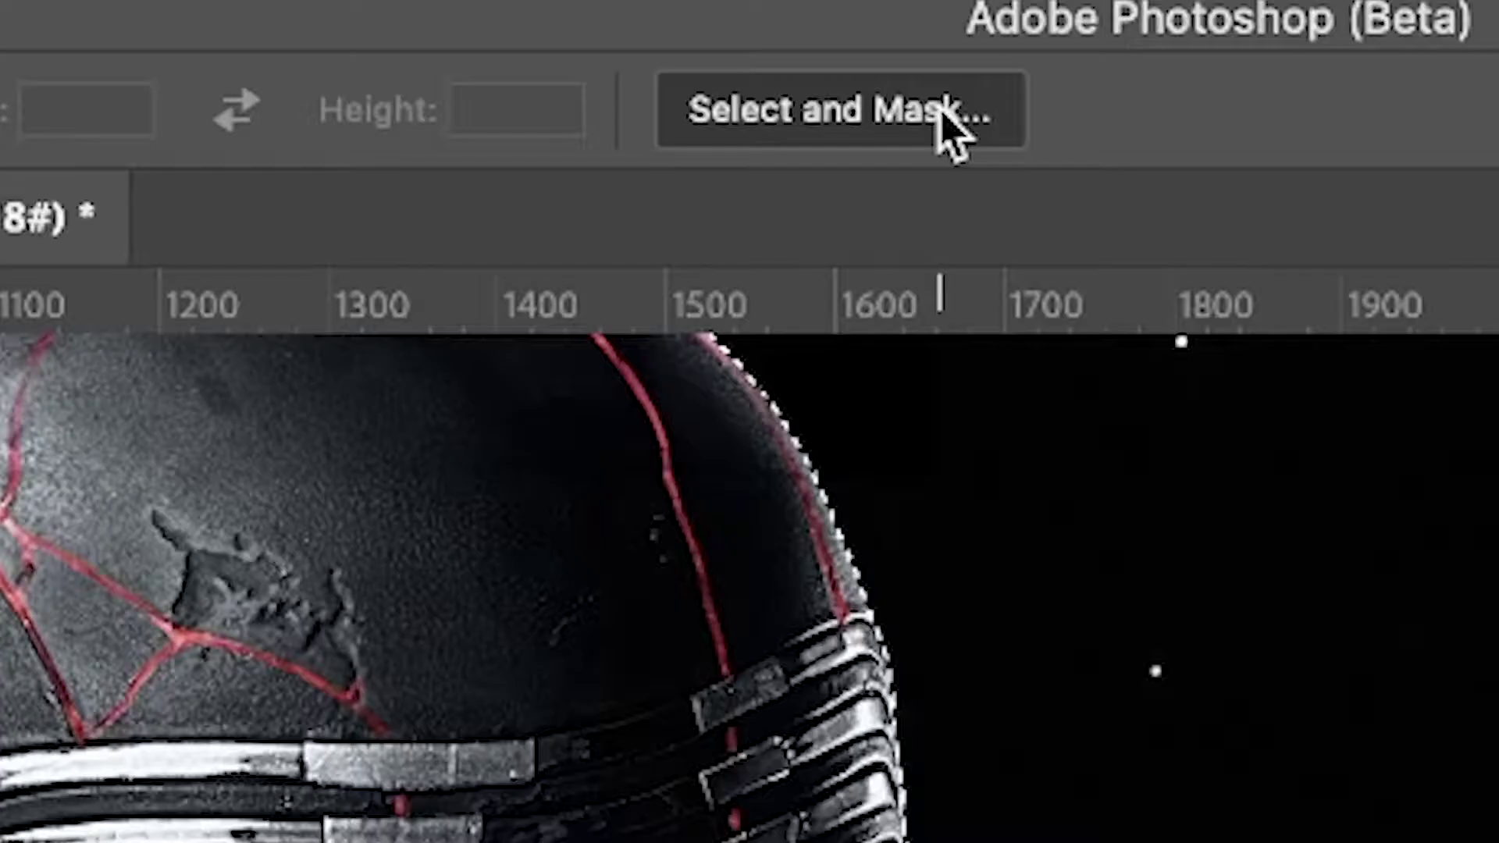
Refine the masked figure's selection with smooth 20, contrast 30% and shift edge -10%, and output it as a new masked layer
click(666, 29)
drag(1052, 231, 1056, 231)
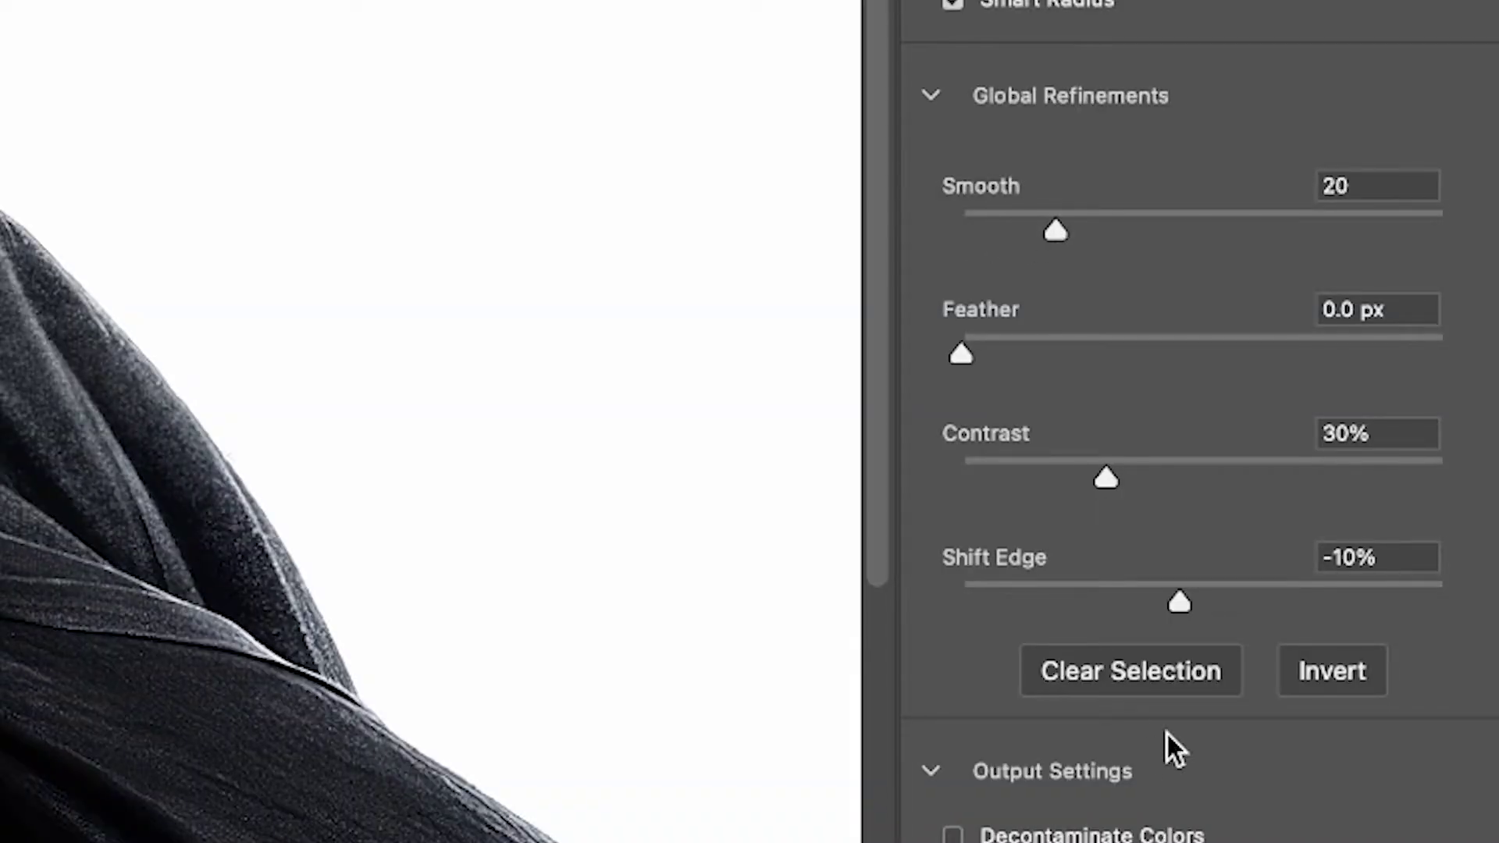
click(1449, 816)
Rename the cut-out figure's masked layer Kylo
double_click(1397, 765)
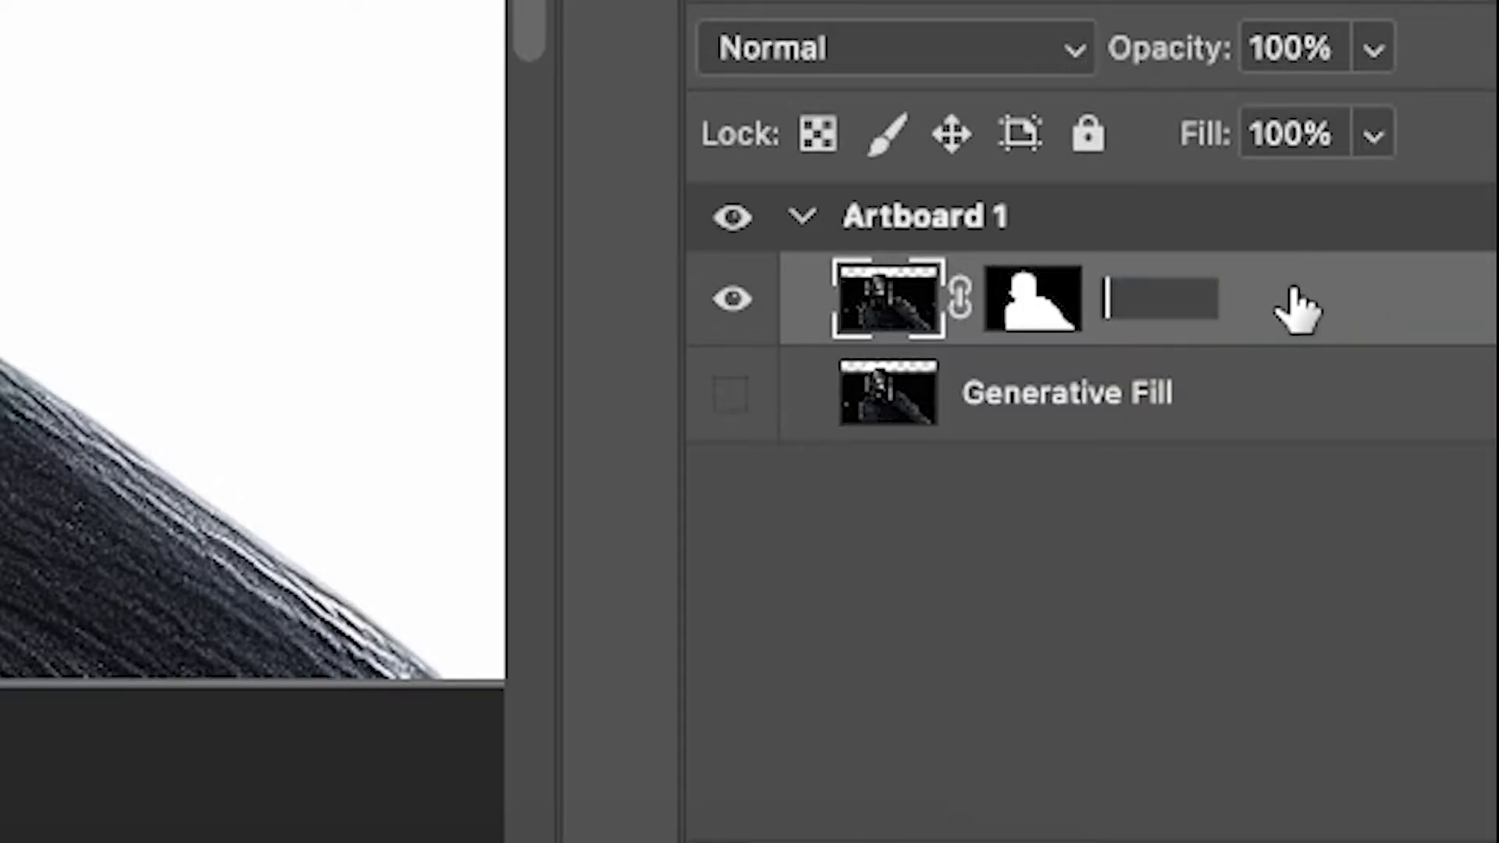
text(Kylo)
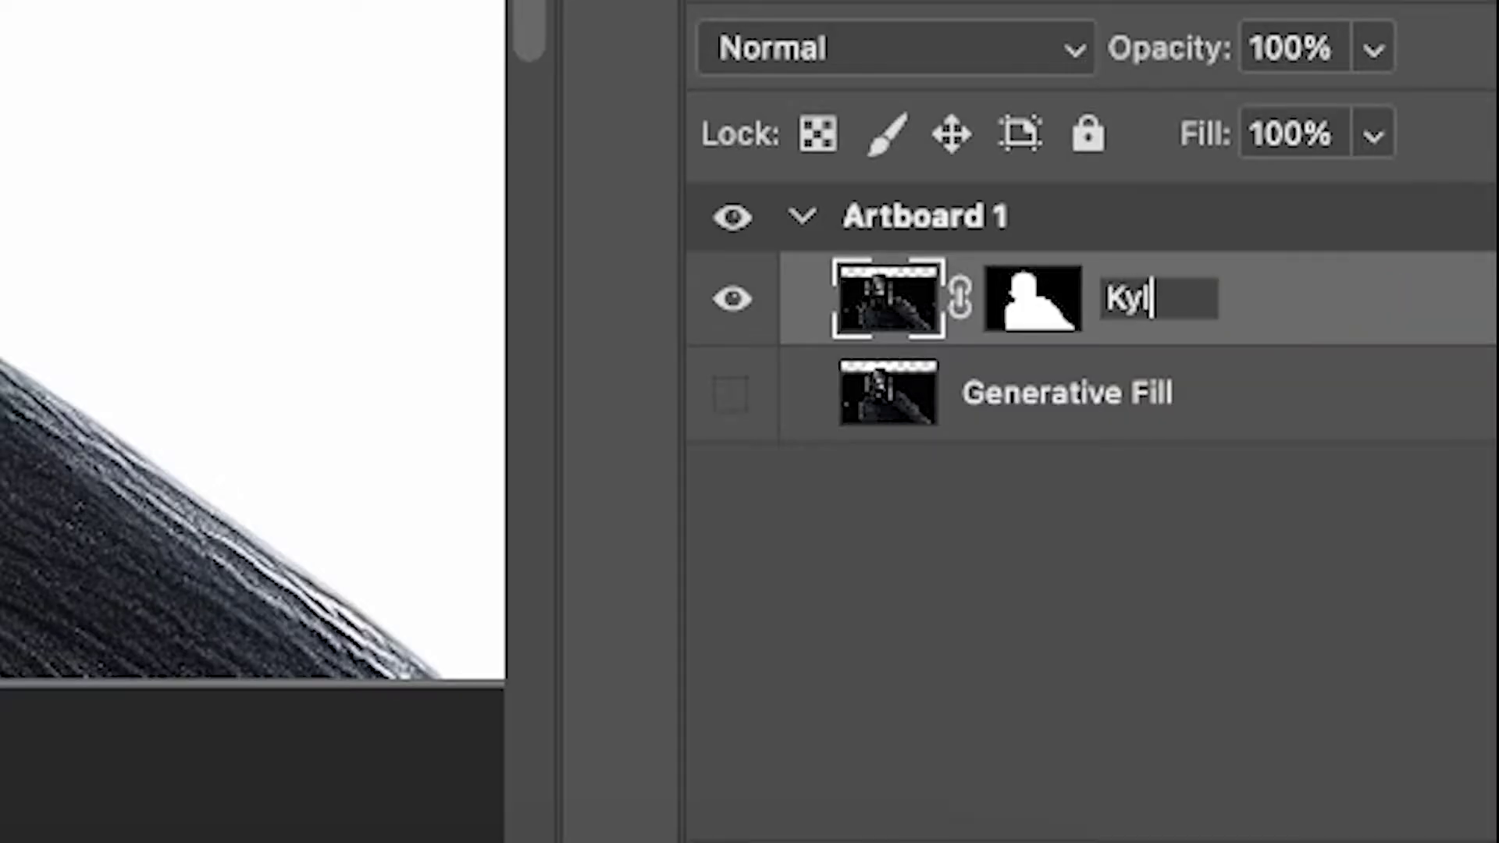
key(Return)
Scale the Kylo figure in the poster to about 164%, rotate it about 4° and position it at the upper left
key(super+t)
drag(569, 502, 552, 268)
drag(763, 395, 788, 437)
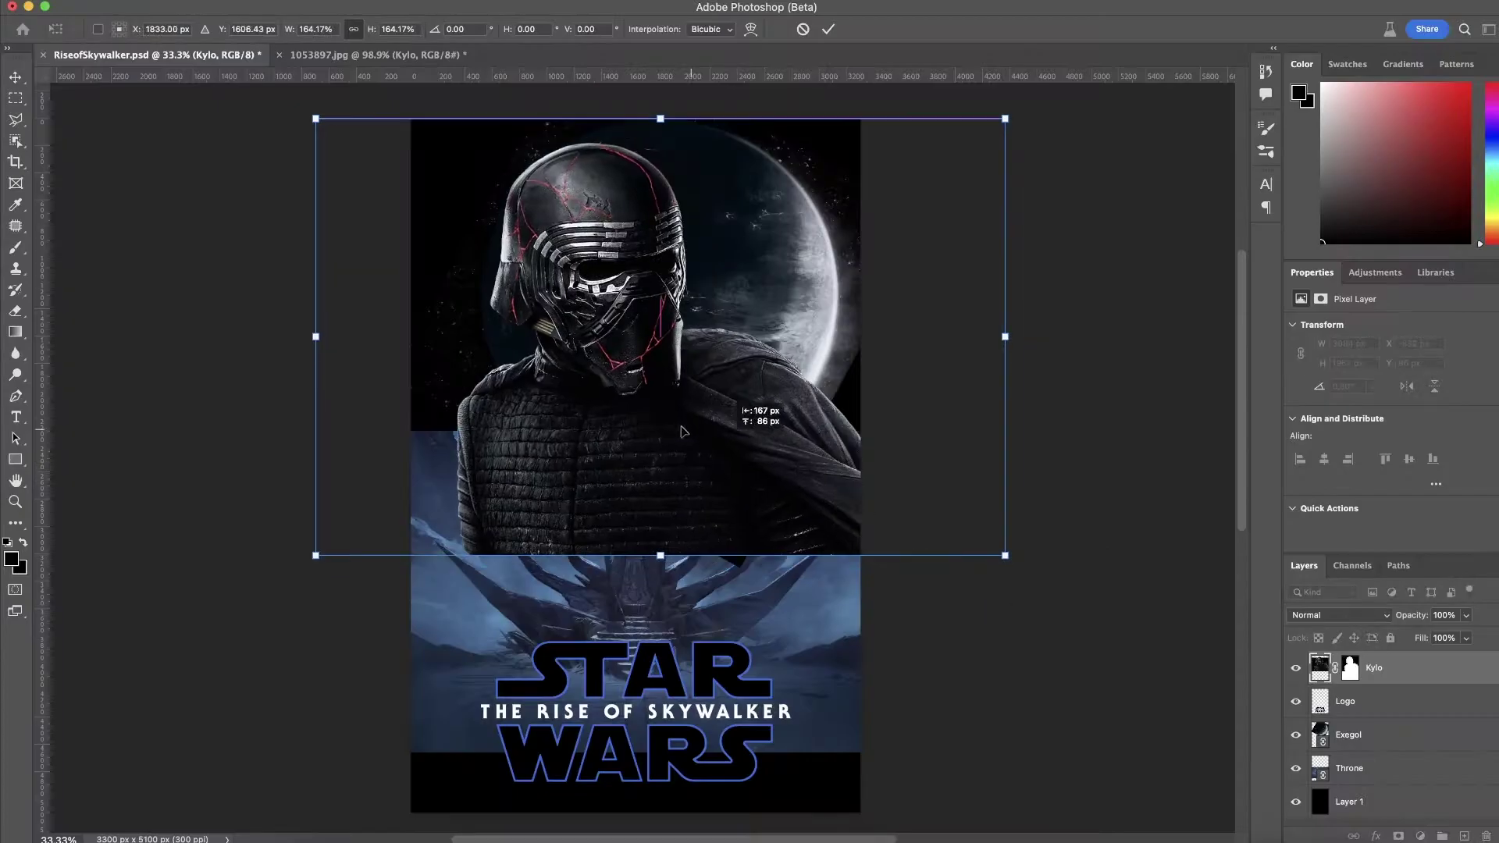
drag(694, 59, 604, 29)
drag(1483, 31, 1460, 125)
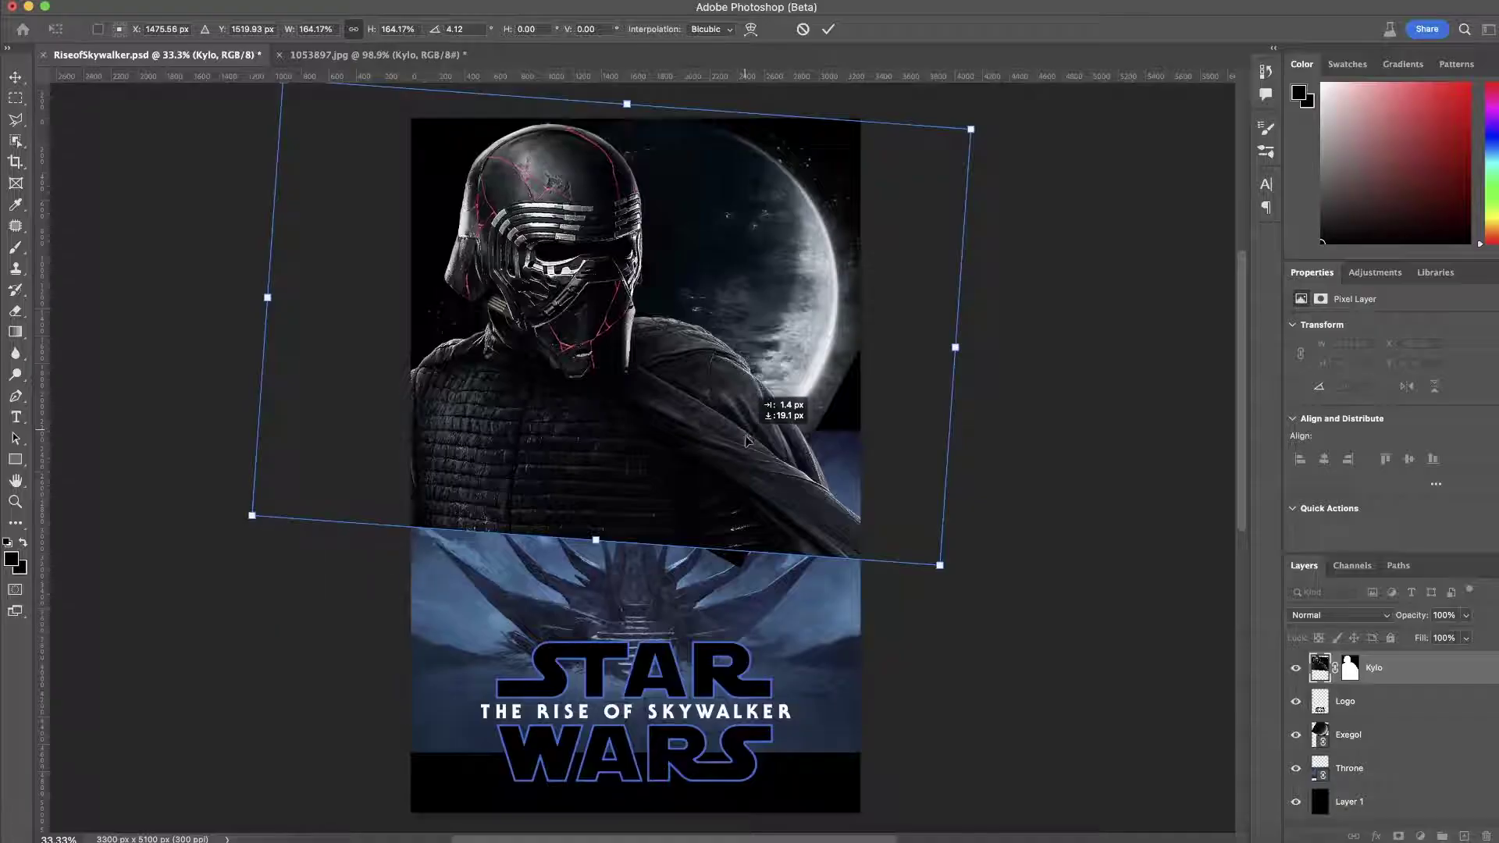
drag(741, 540, 556, 603)
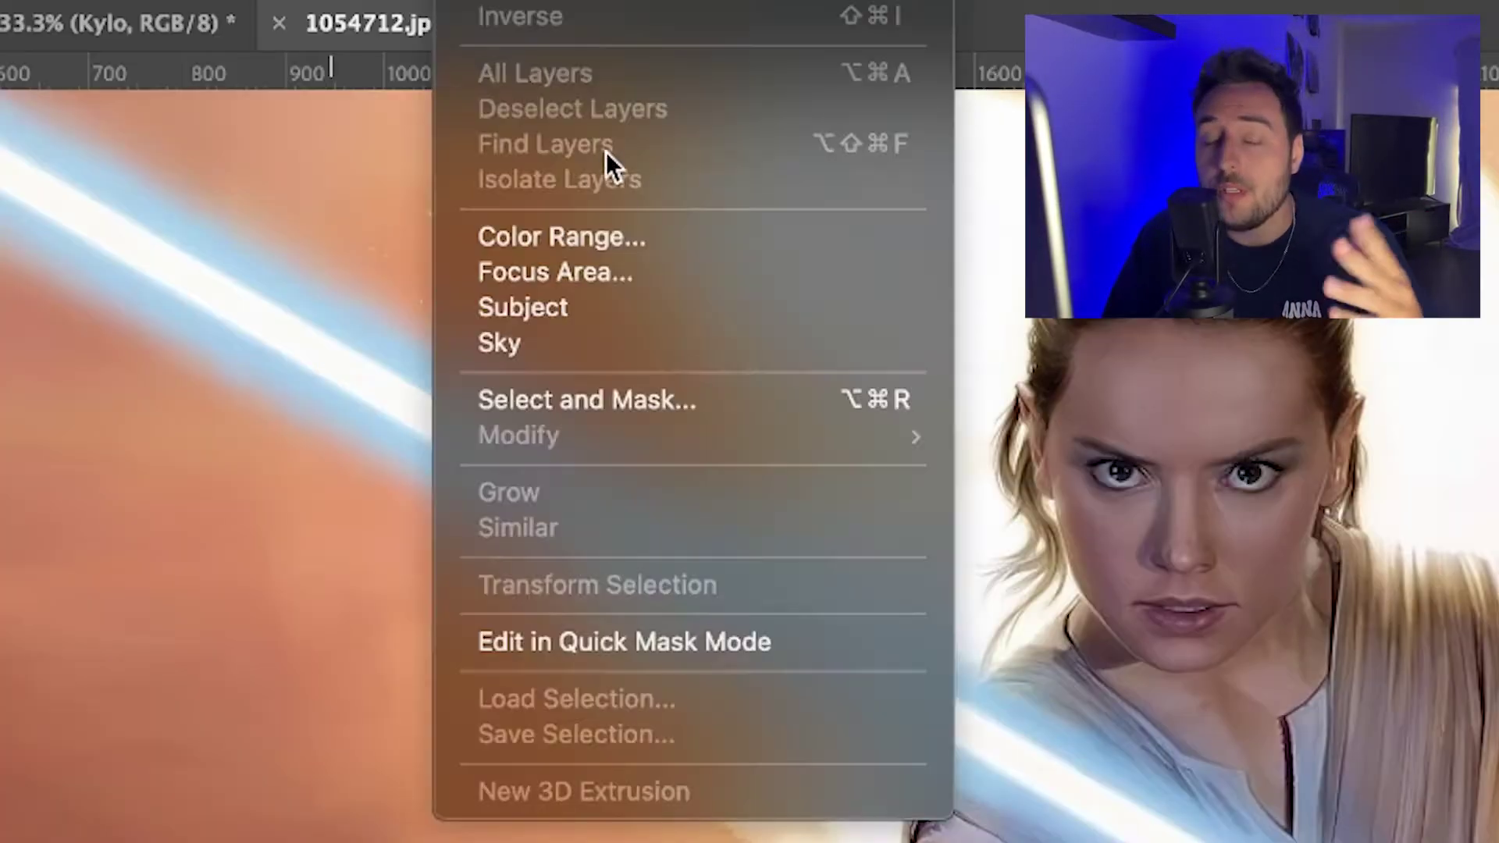
Select the woman with the lightsaber in 1054712.jpg with automatic subject selection
click(411, 175)
key(super+plus)
key(super+plus)
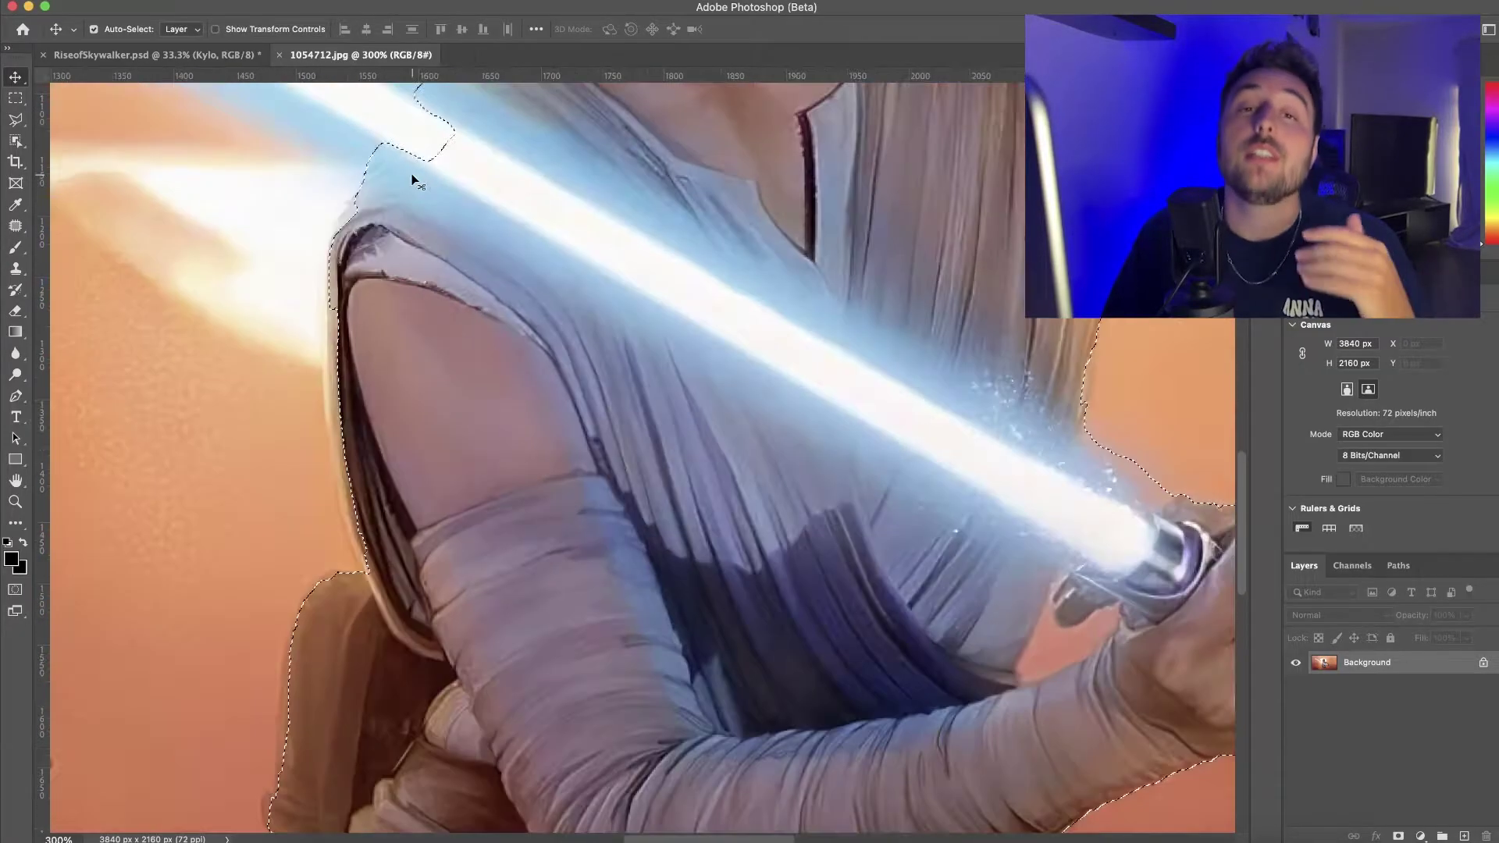
Add the missed lightsaber, tunic and shoulder areas to the woman's selection with the Polygonal Lasso tool
drag(513, 321, 623, 308)
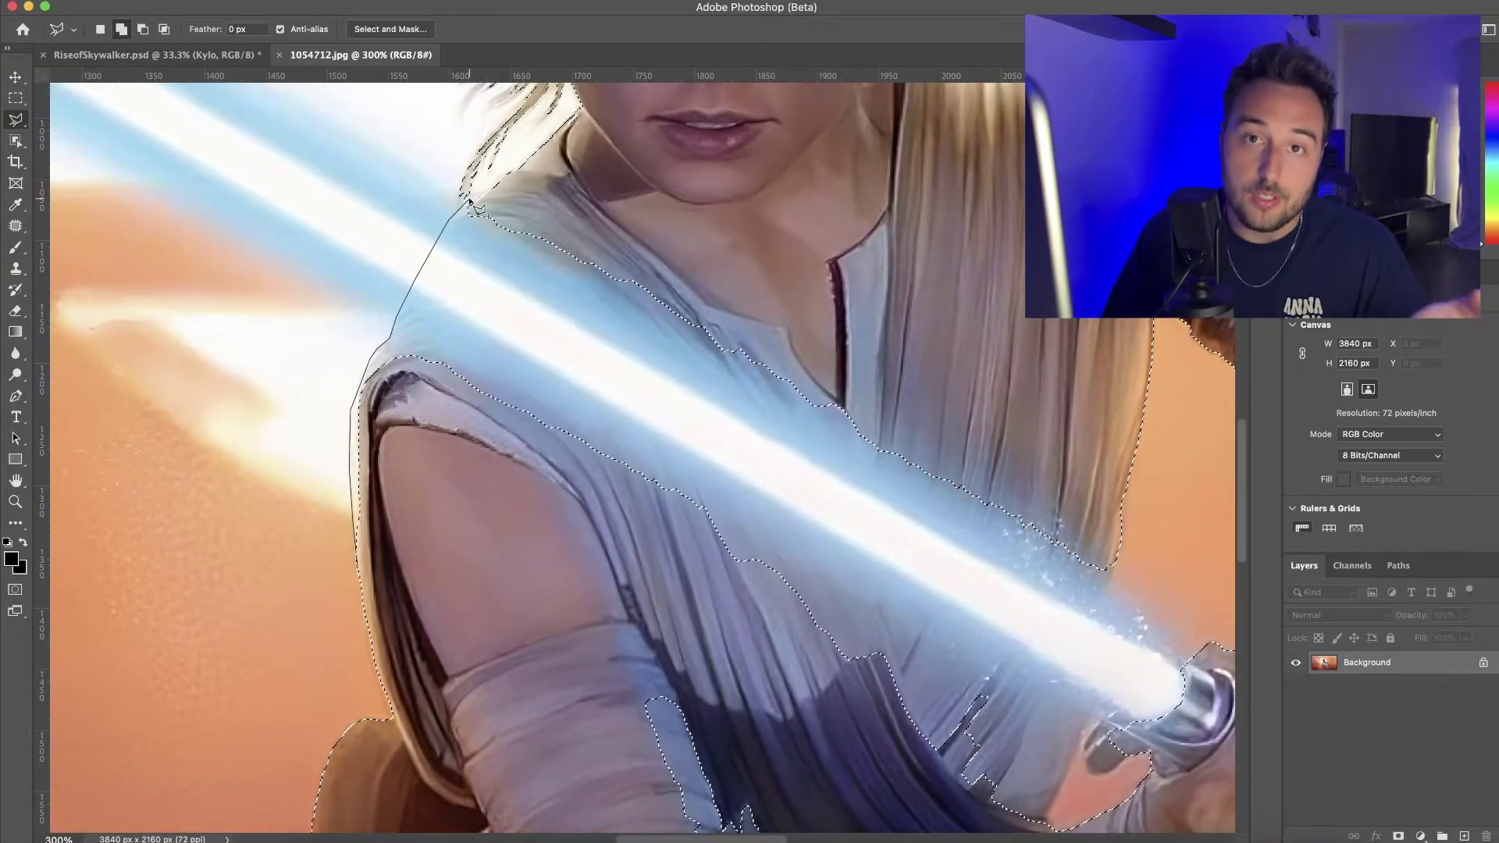
scroll(1138, 509, down, 3)
scroll(1138, 509, right, 5)
click(878, 516)
click(960, 577)
click(976, 672)
click(847, 668)
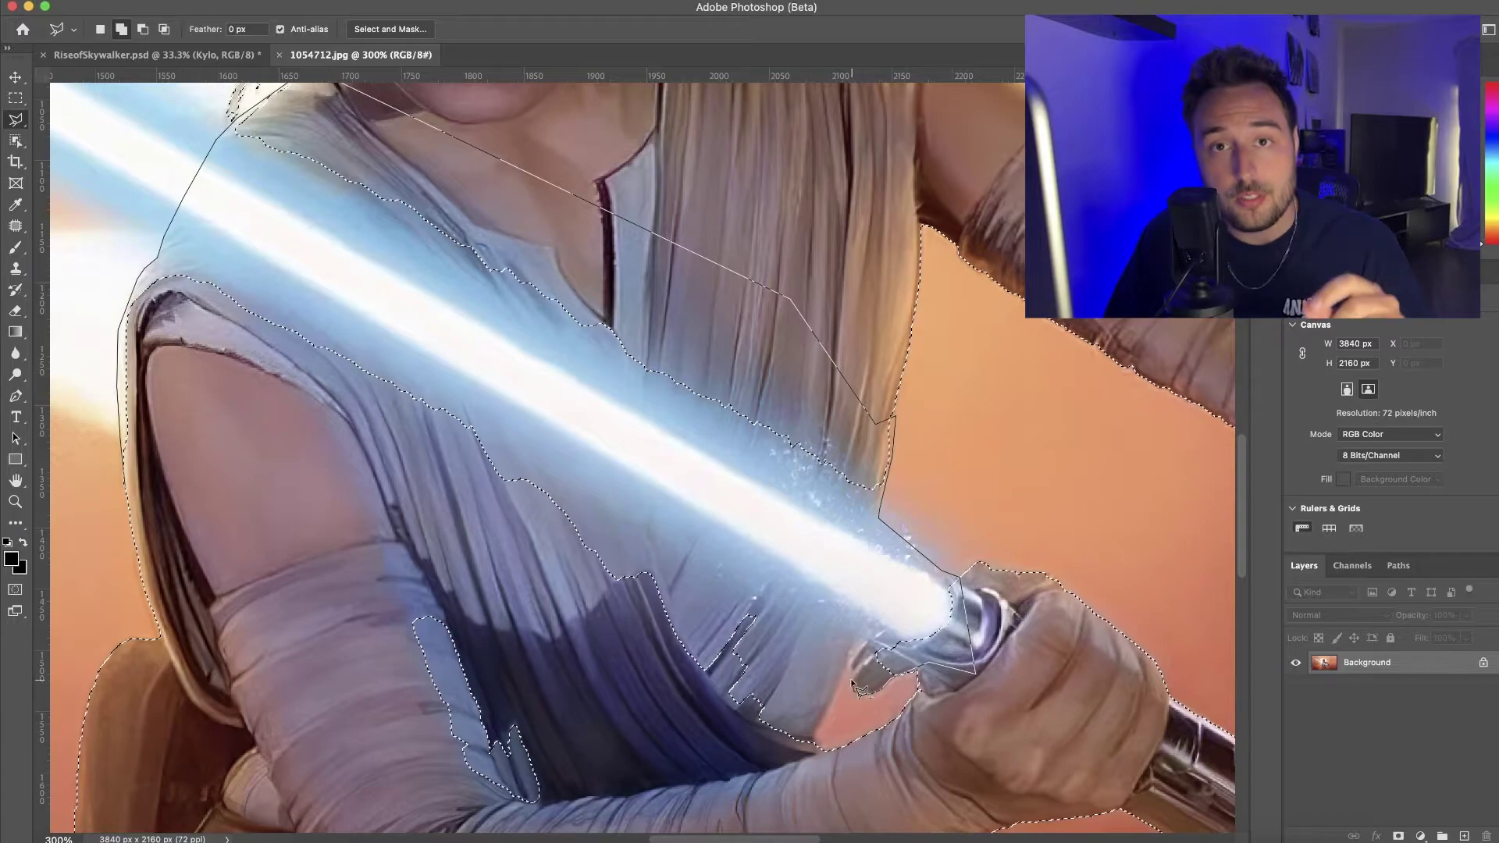
click(816, 748)
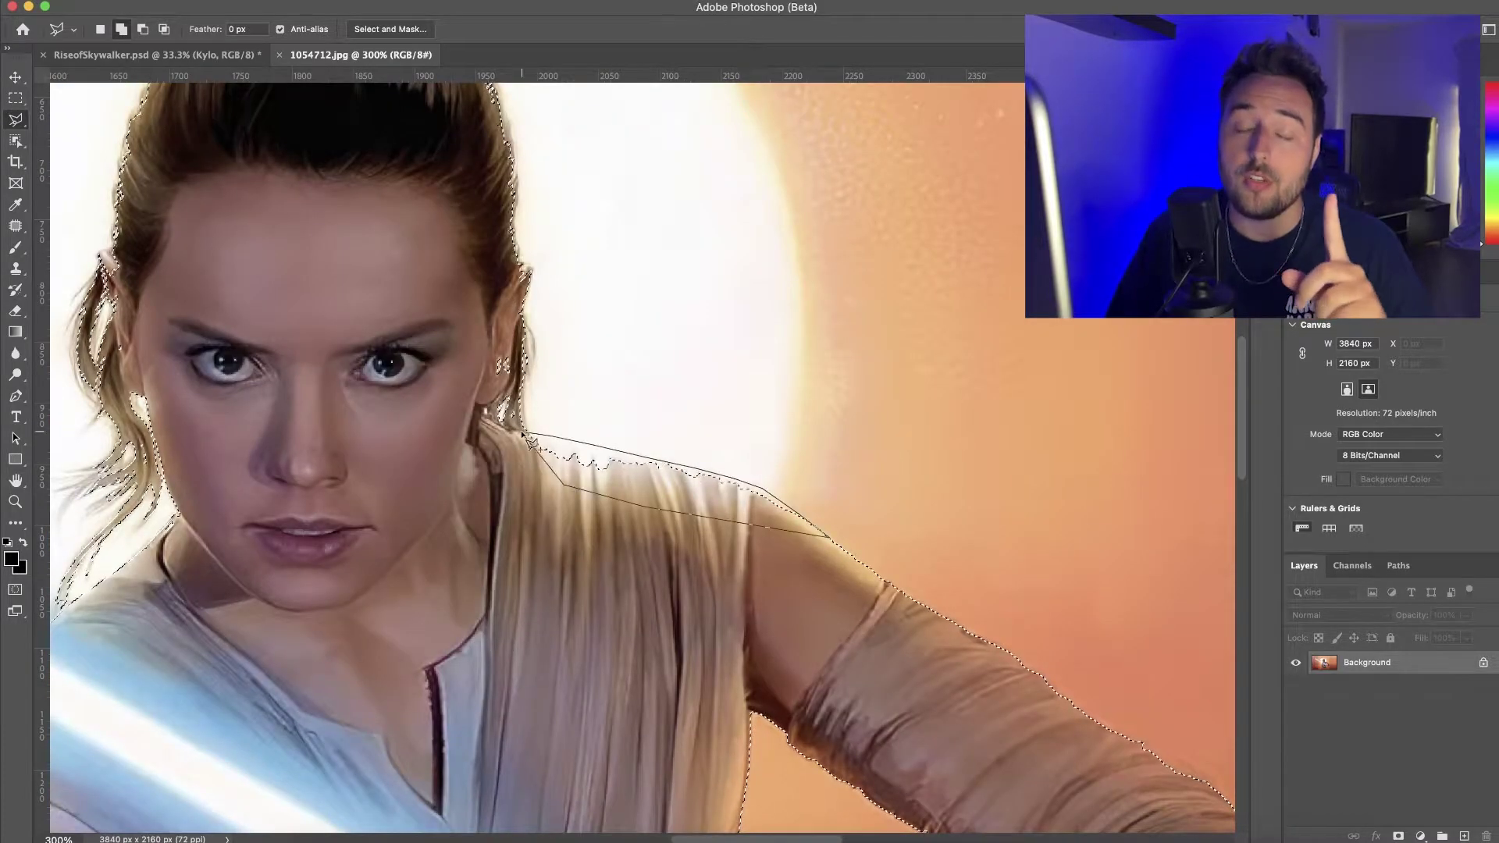
click(523, 433)
scroll(316, 605, up, 5)
scroll(316, 605, left, 5)
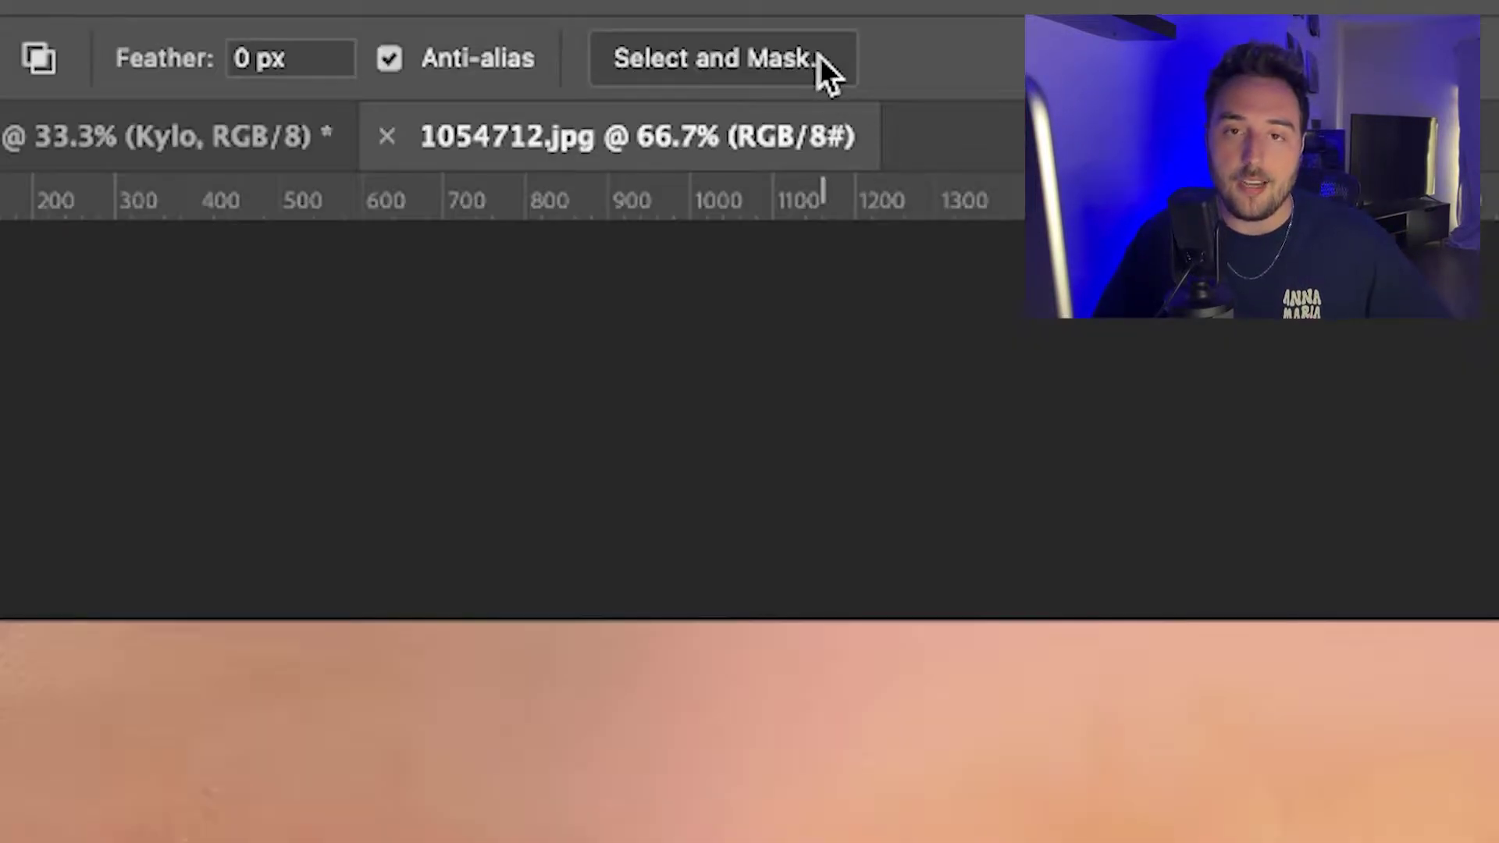
Refine the selection with smooth 20, contrast 20%, shift edge -10% and decontaminated colors, and output it to a new layer with layer mask
click(390, 29)
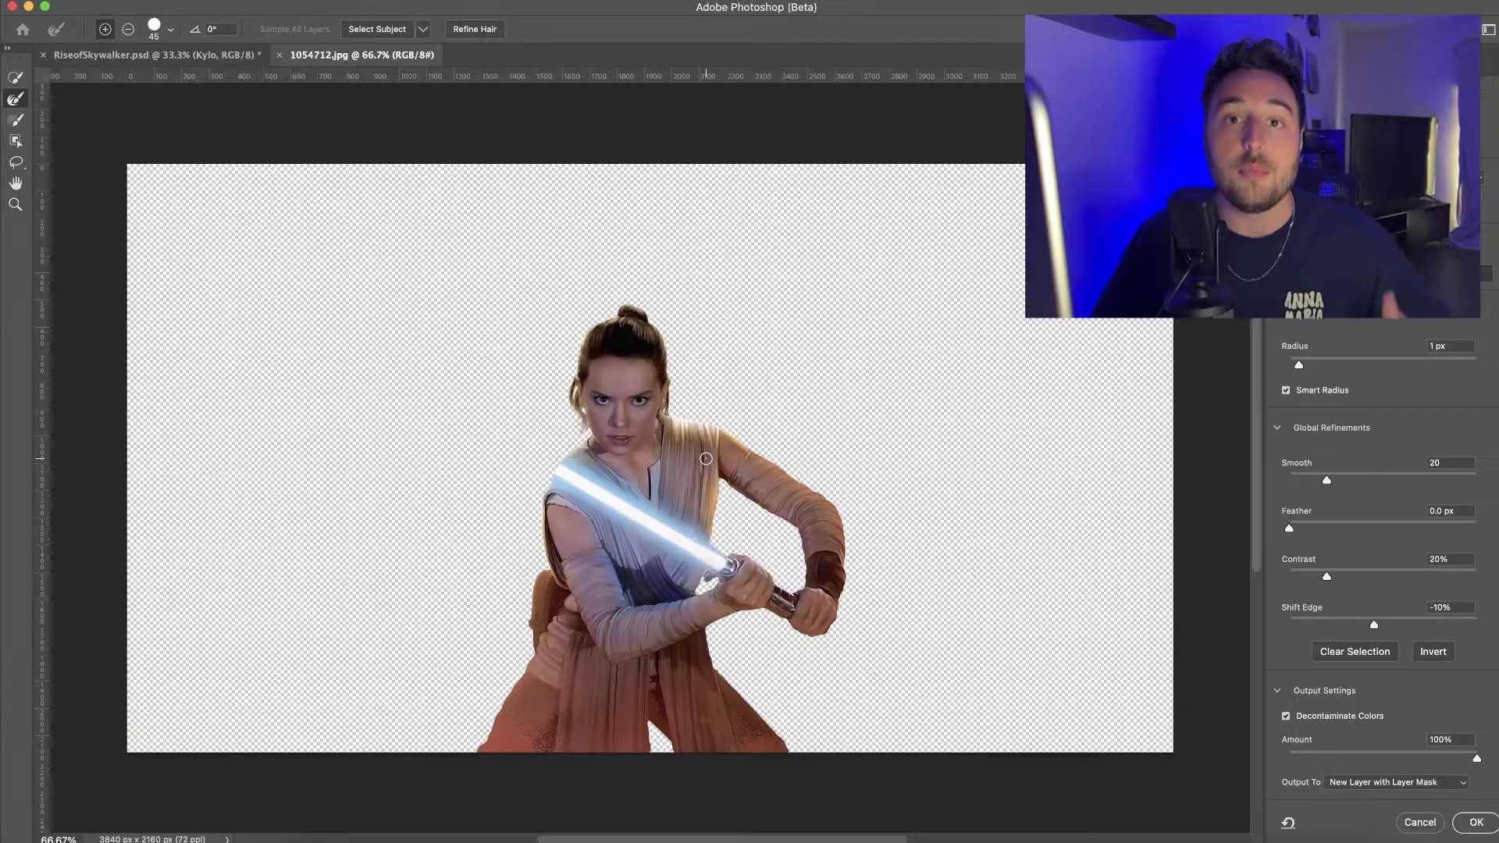
click(1476, 825)
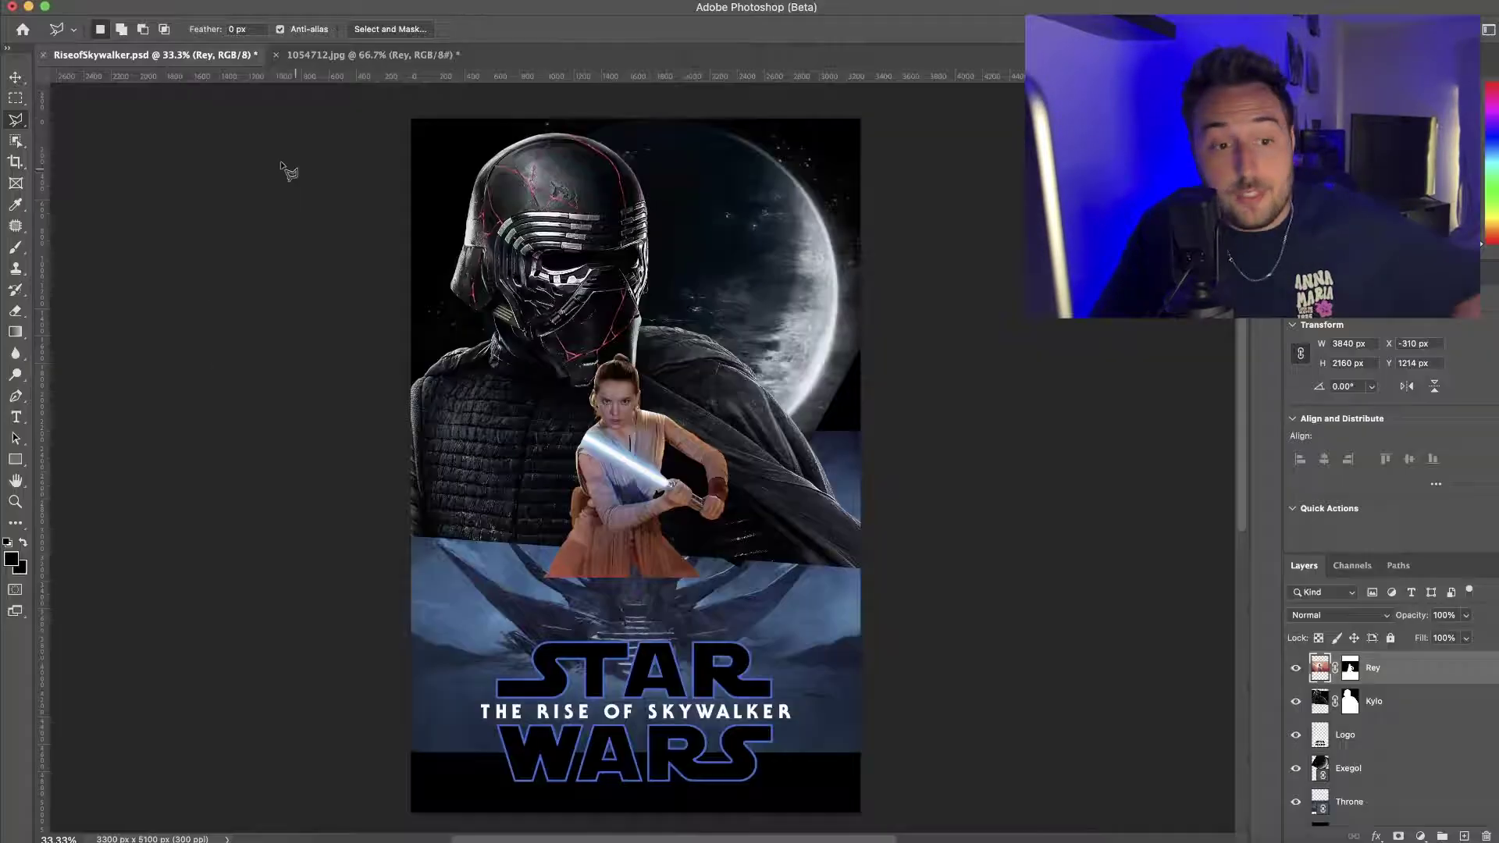
Enlarge the Rey cut-out to about 189% and position it in the lower right of the poster
drag(668, 480, 728, 480)
key(ctrl+t)
drag(968, 578, 760, 501)
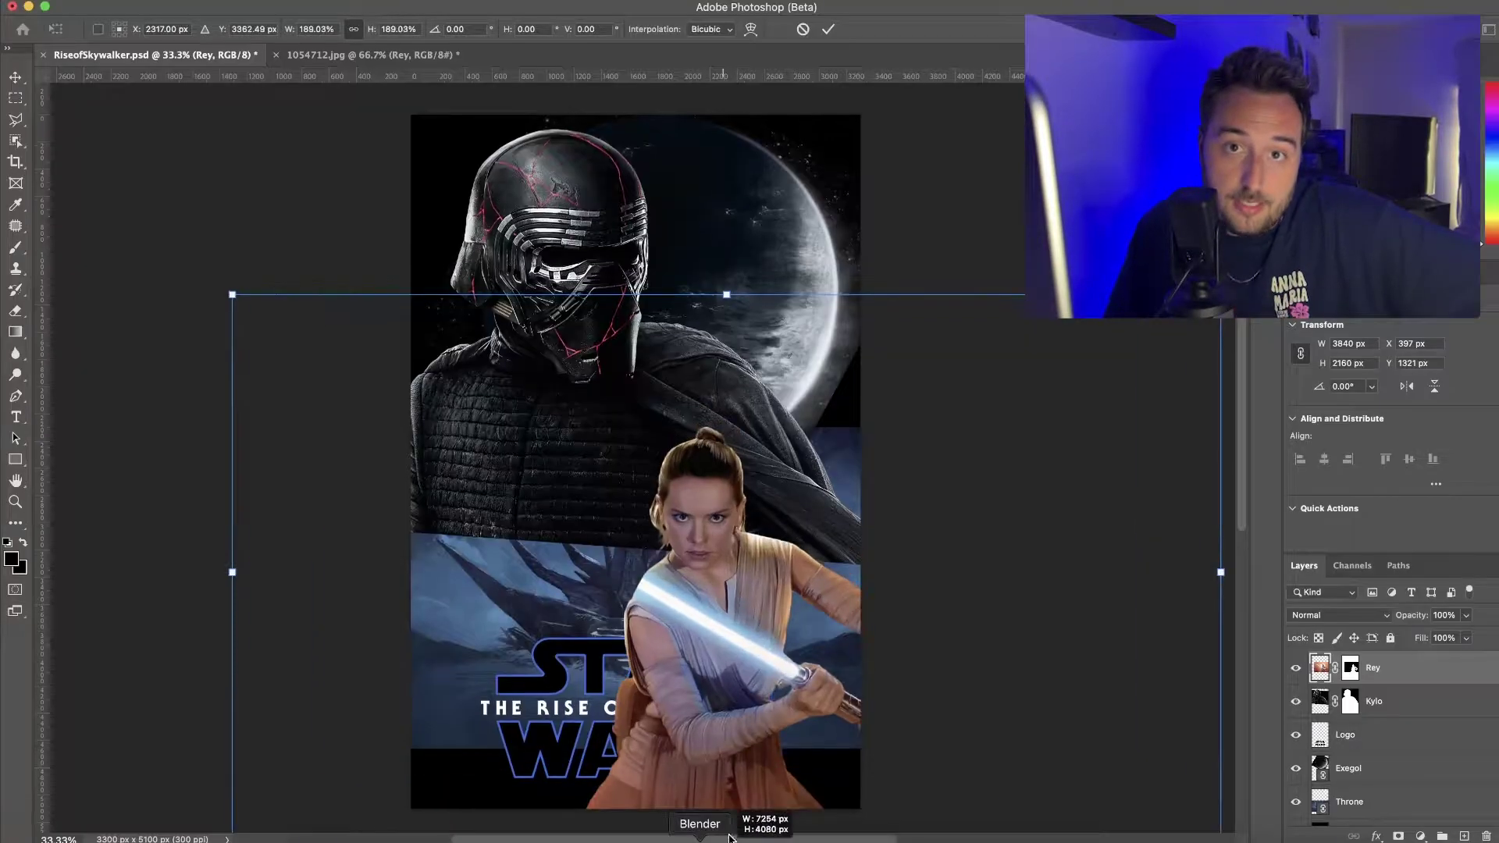
drag(752, 697, 752, 752)
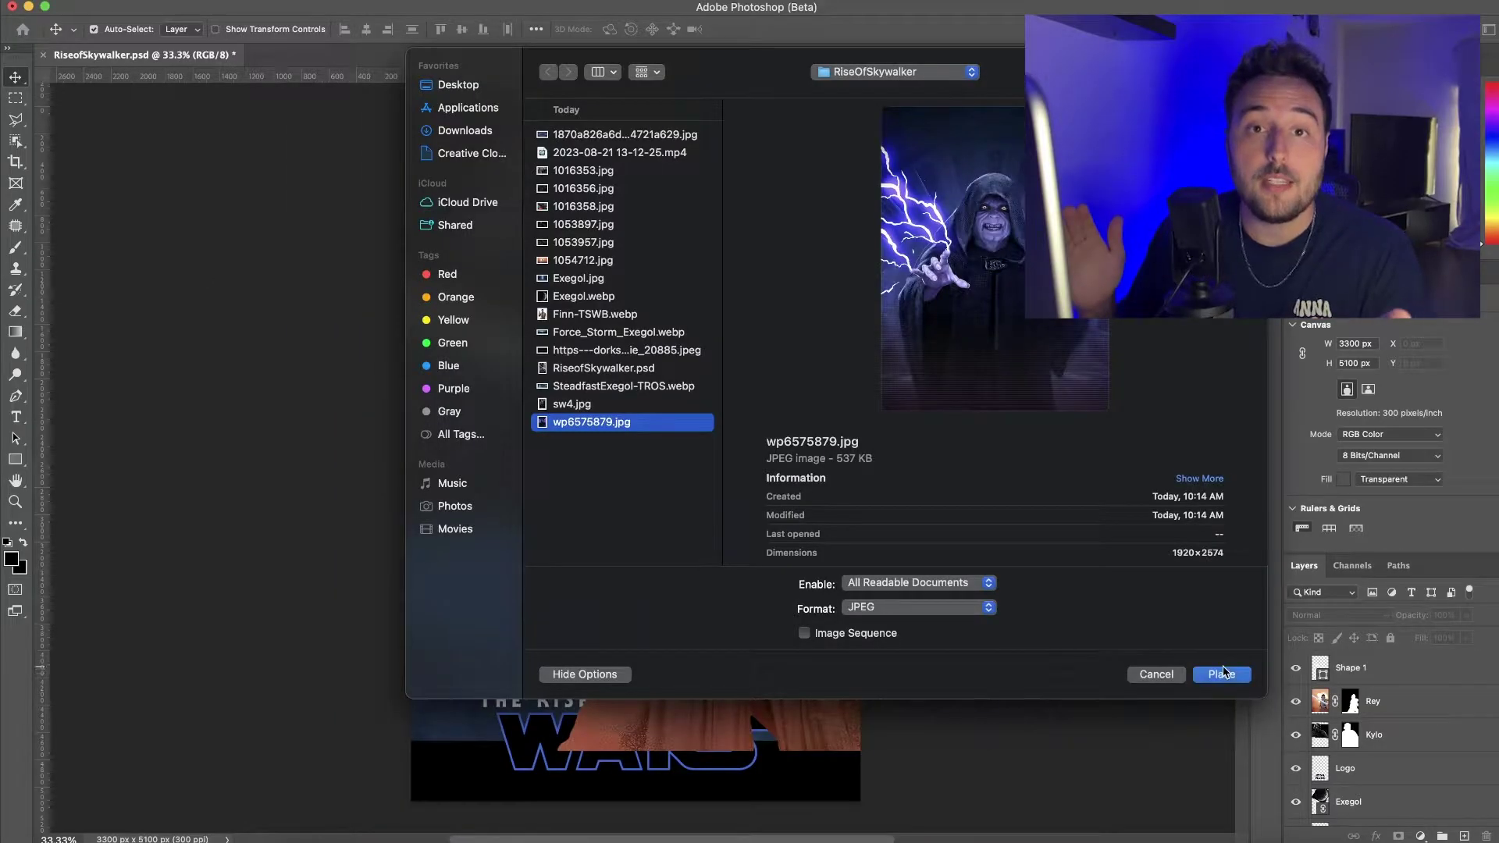
Place wp6575879.jpg enlarged to about 6387 px wide and lower its layer beneath the Kylo and Logo layers
key(Return)
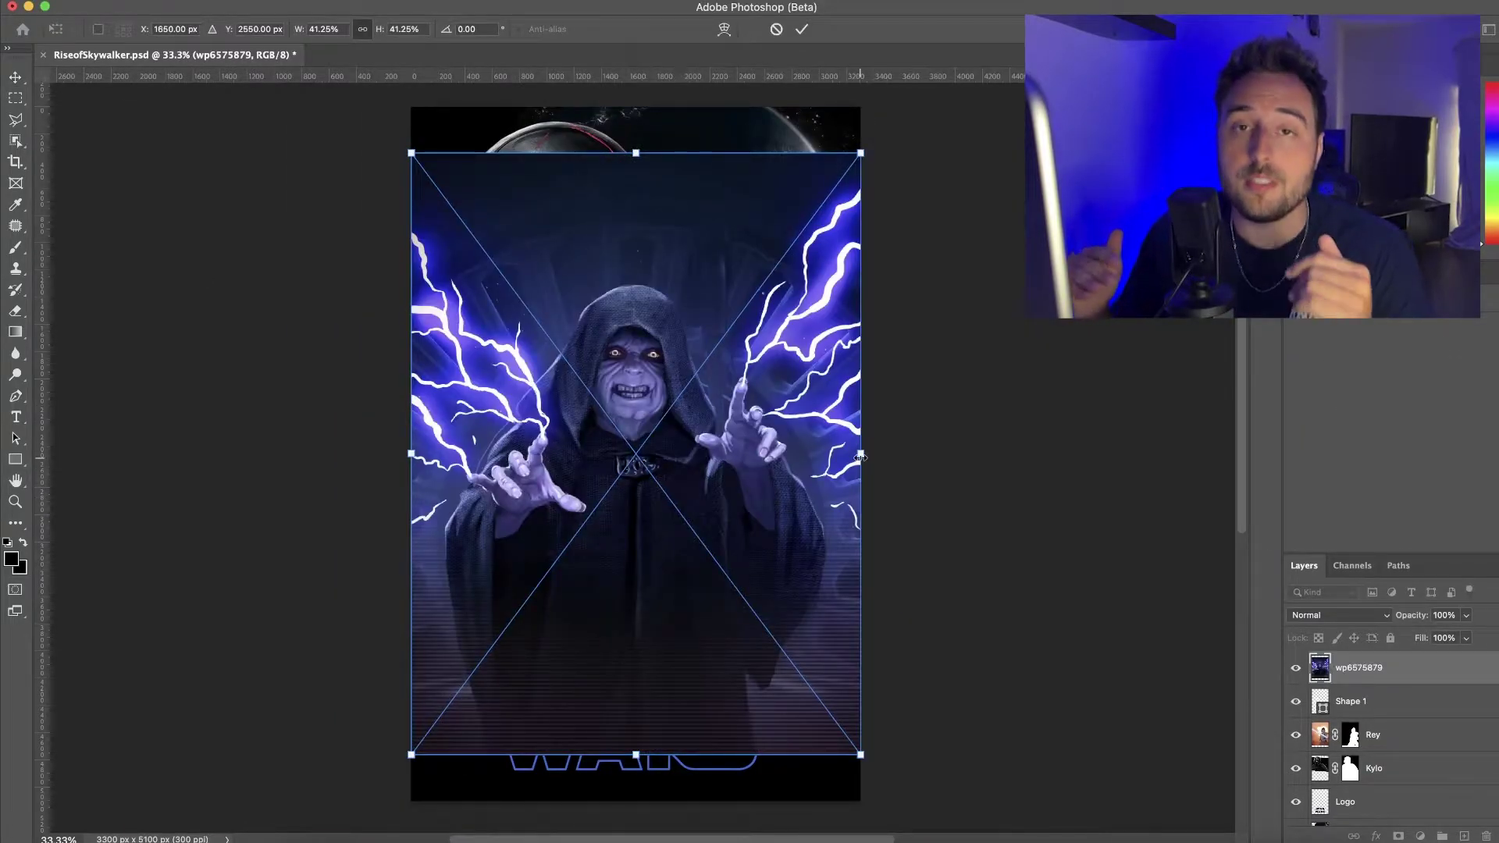
drag(860, 457, 683, 439)
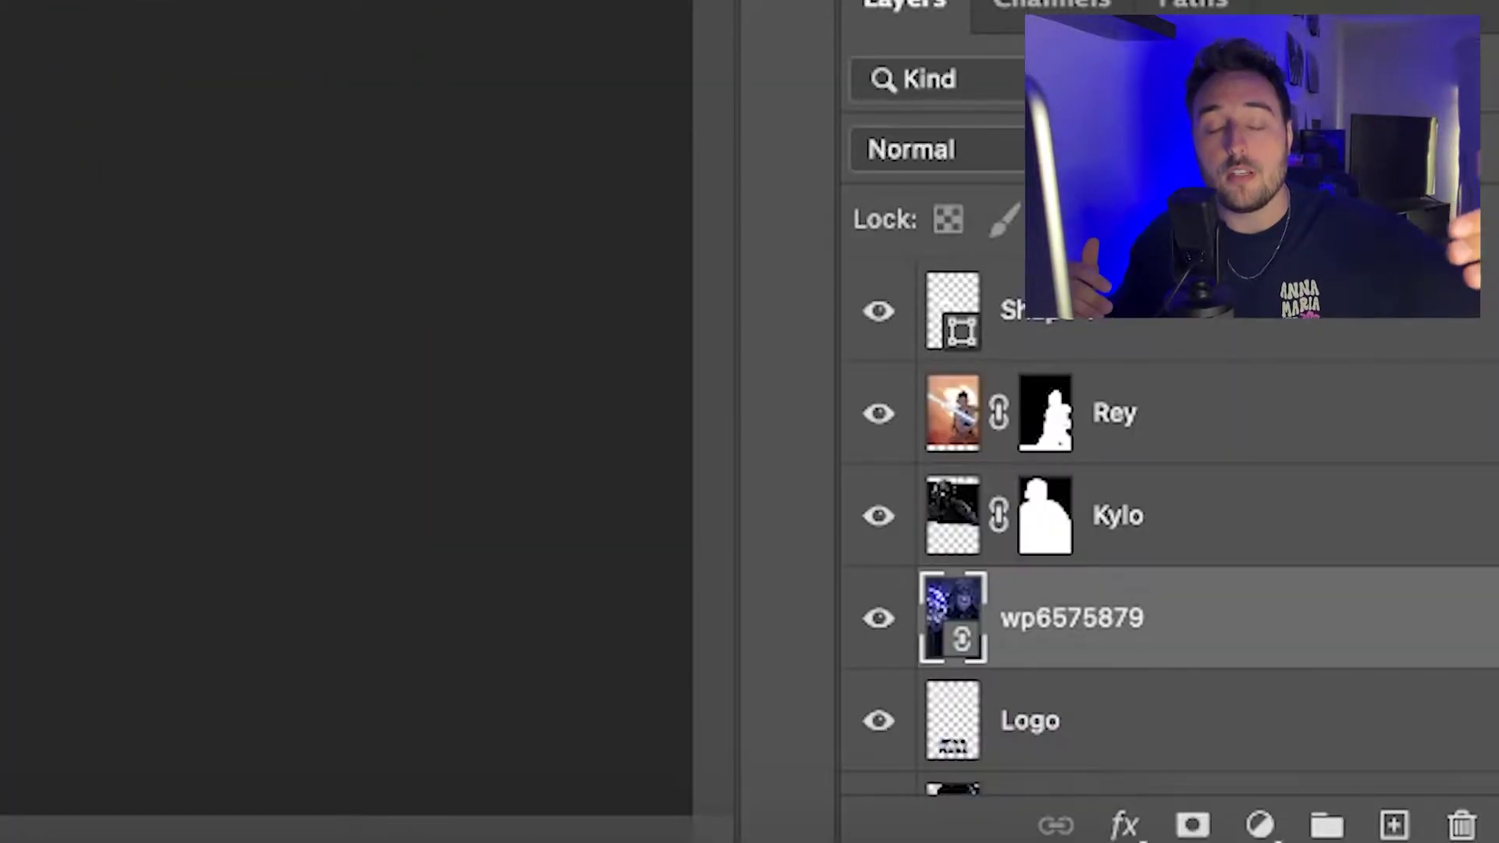
key(super+bracketleft)
key(super+bracketleft)
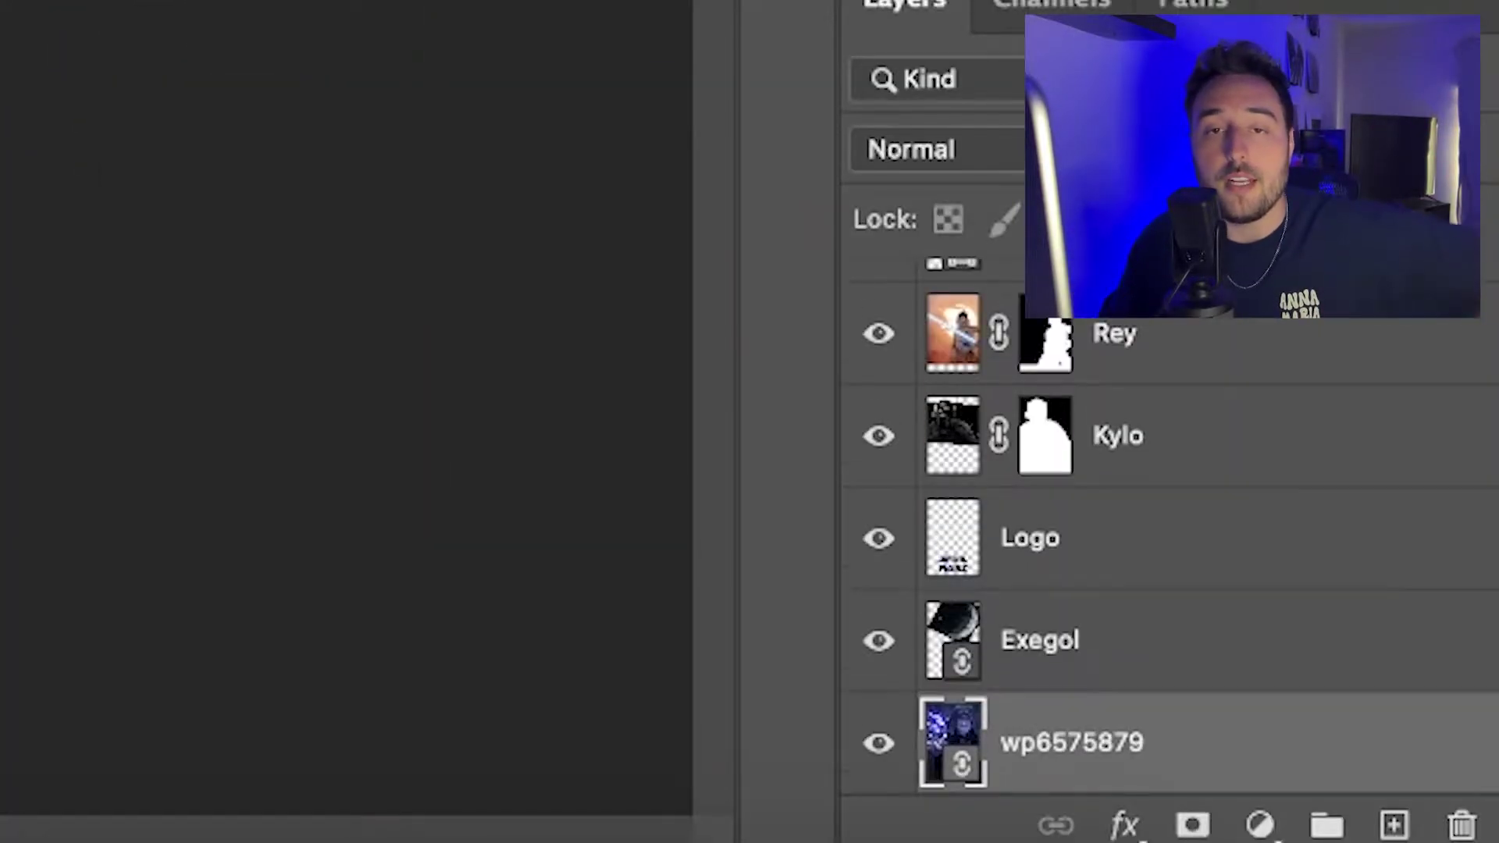
Set the hooded figure layer's blend mode to Soft Light and rename the layer palpatine
click(911, 149)
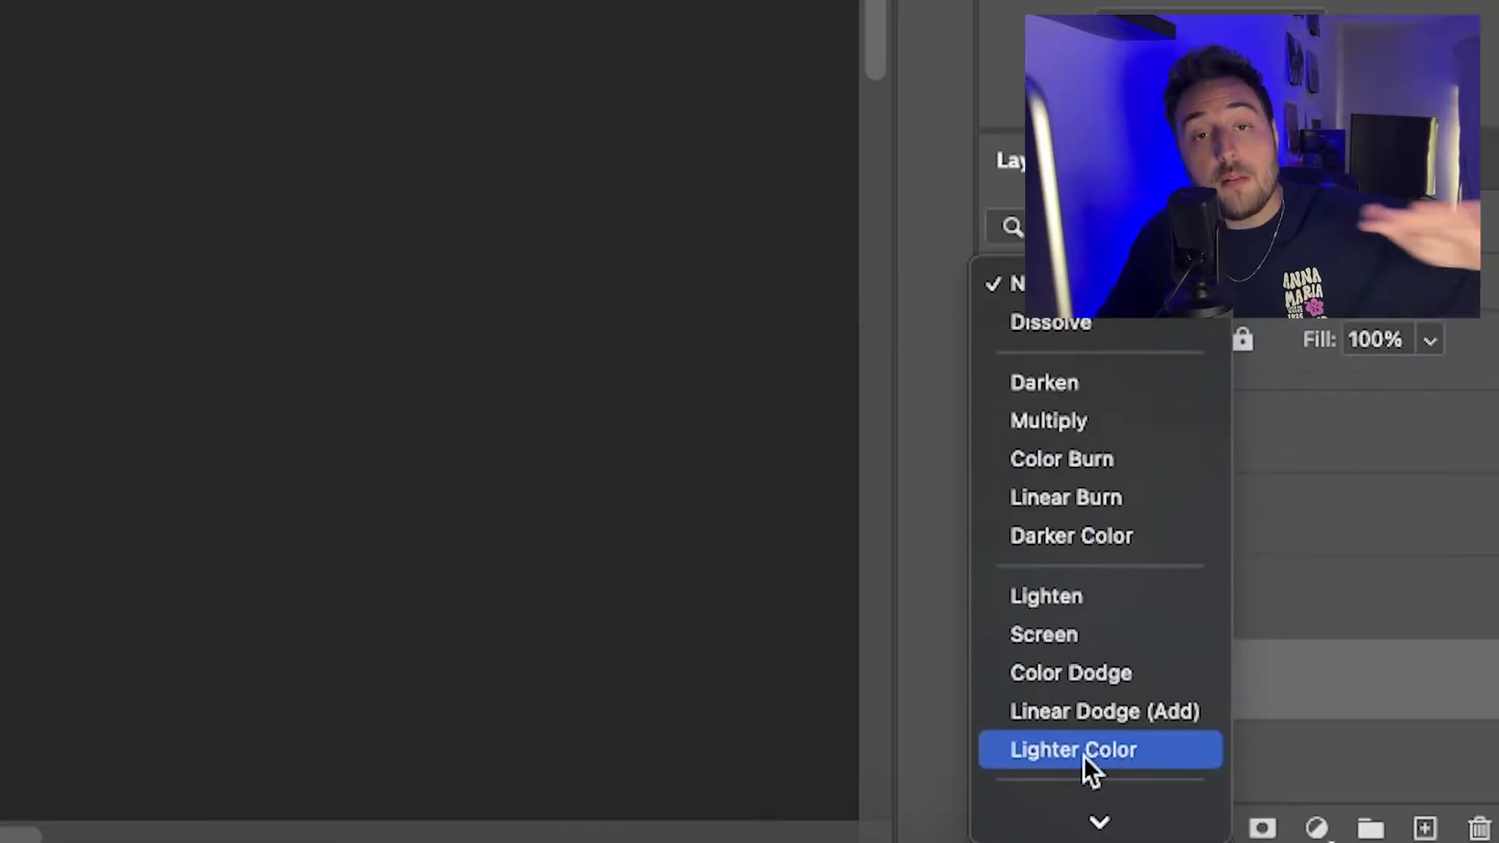
scroll(1098, 775, down, 5)
click(1078, 274)
double_click(1147, 674)
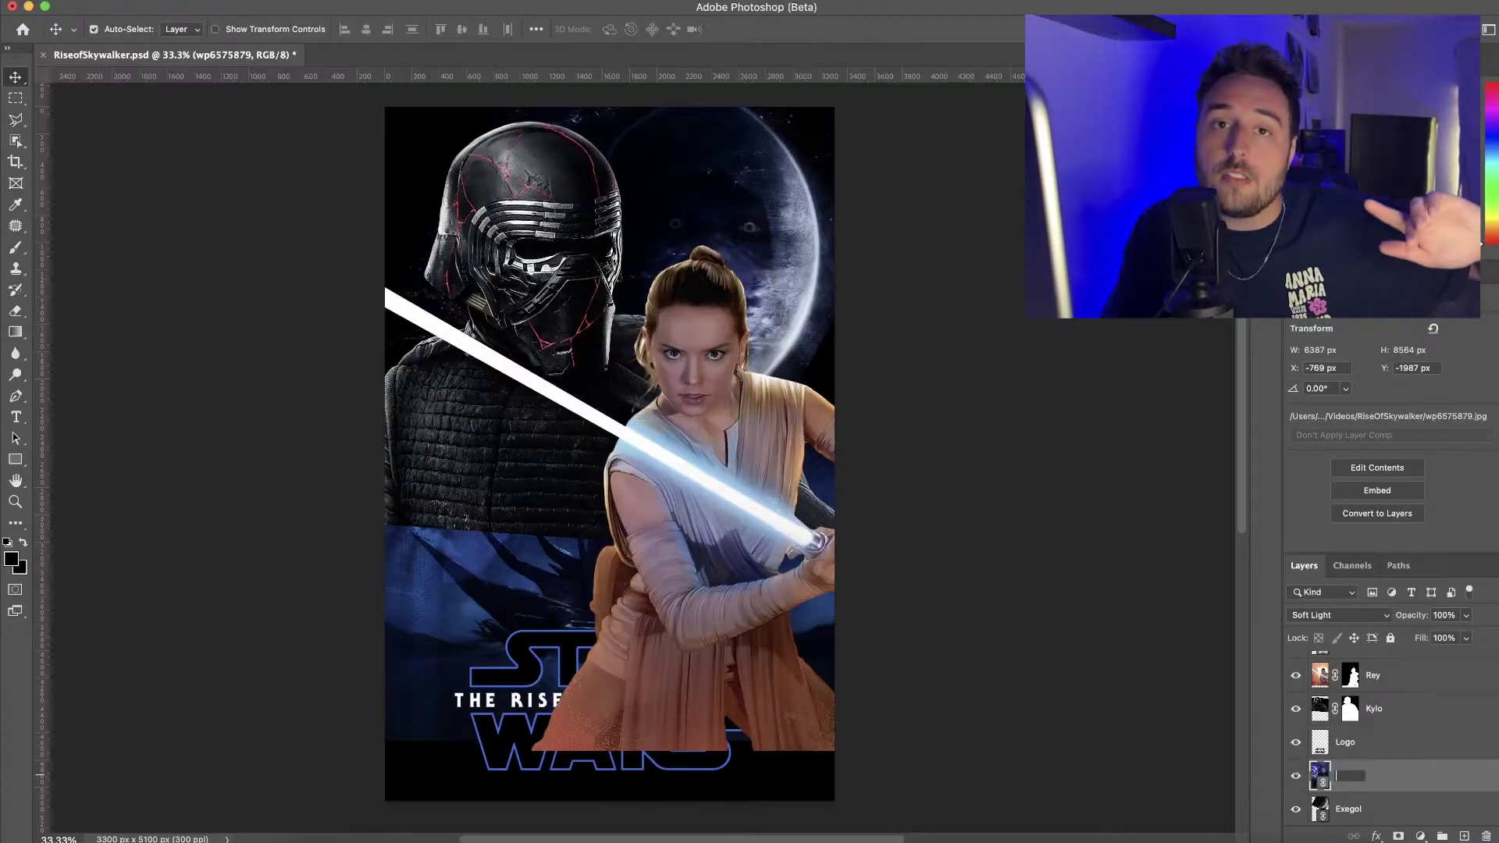
text(palpatine)
key(Return)
Add a layer mask to the palpatine layer and paint it with the Brush tool so only the face area shows
click(1398, 837)
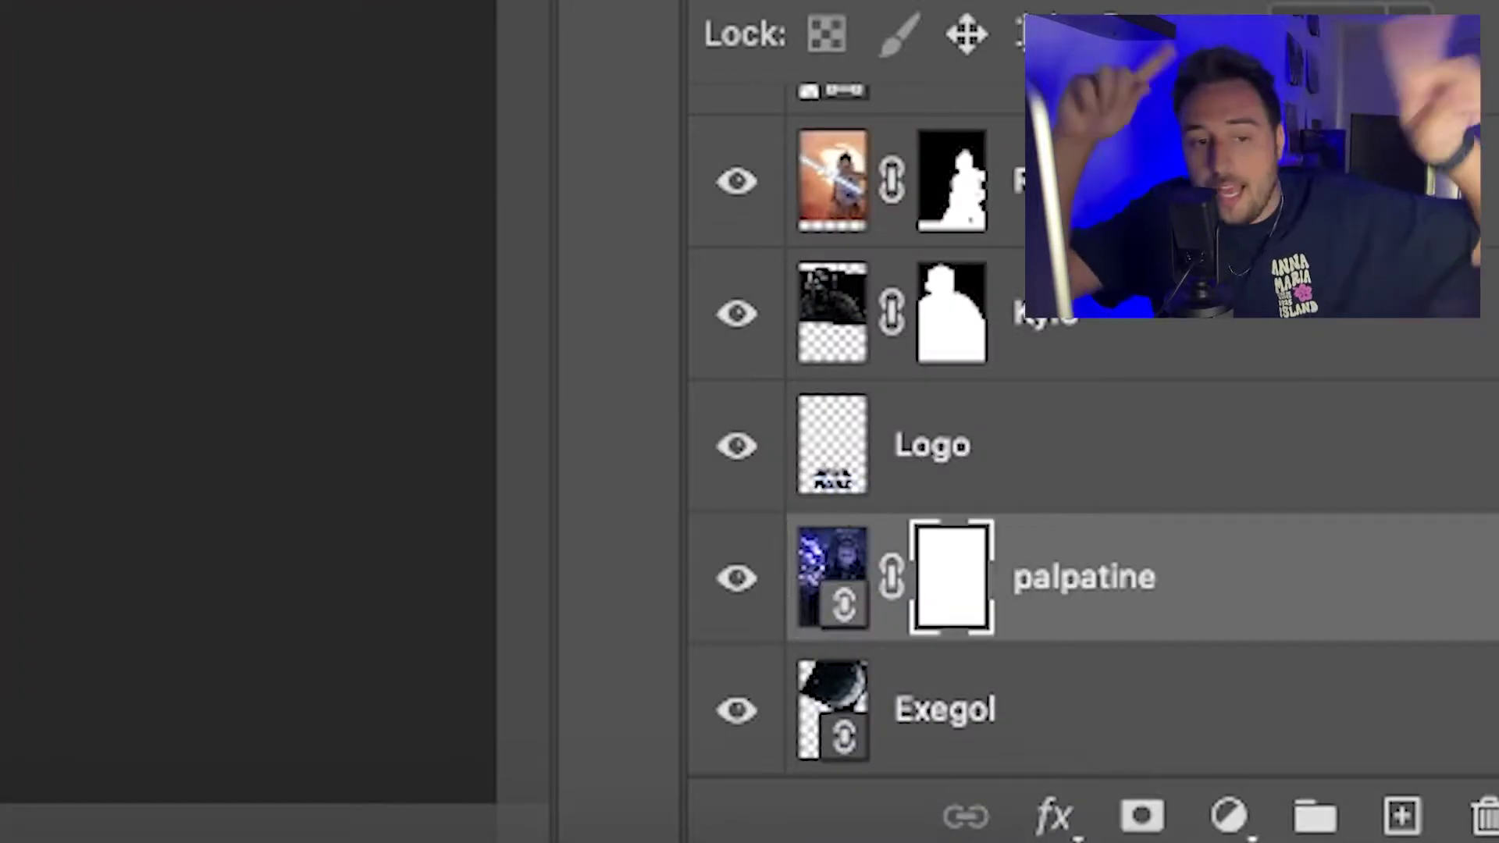
key(b)
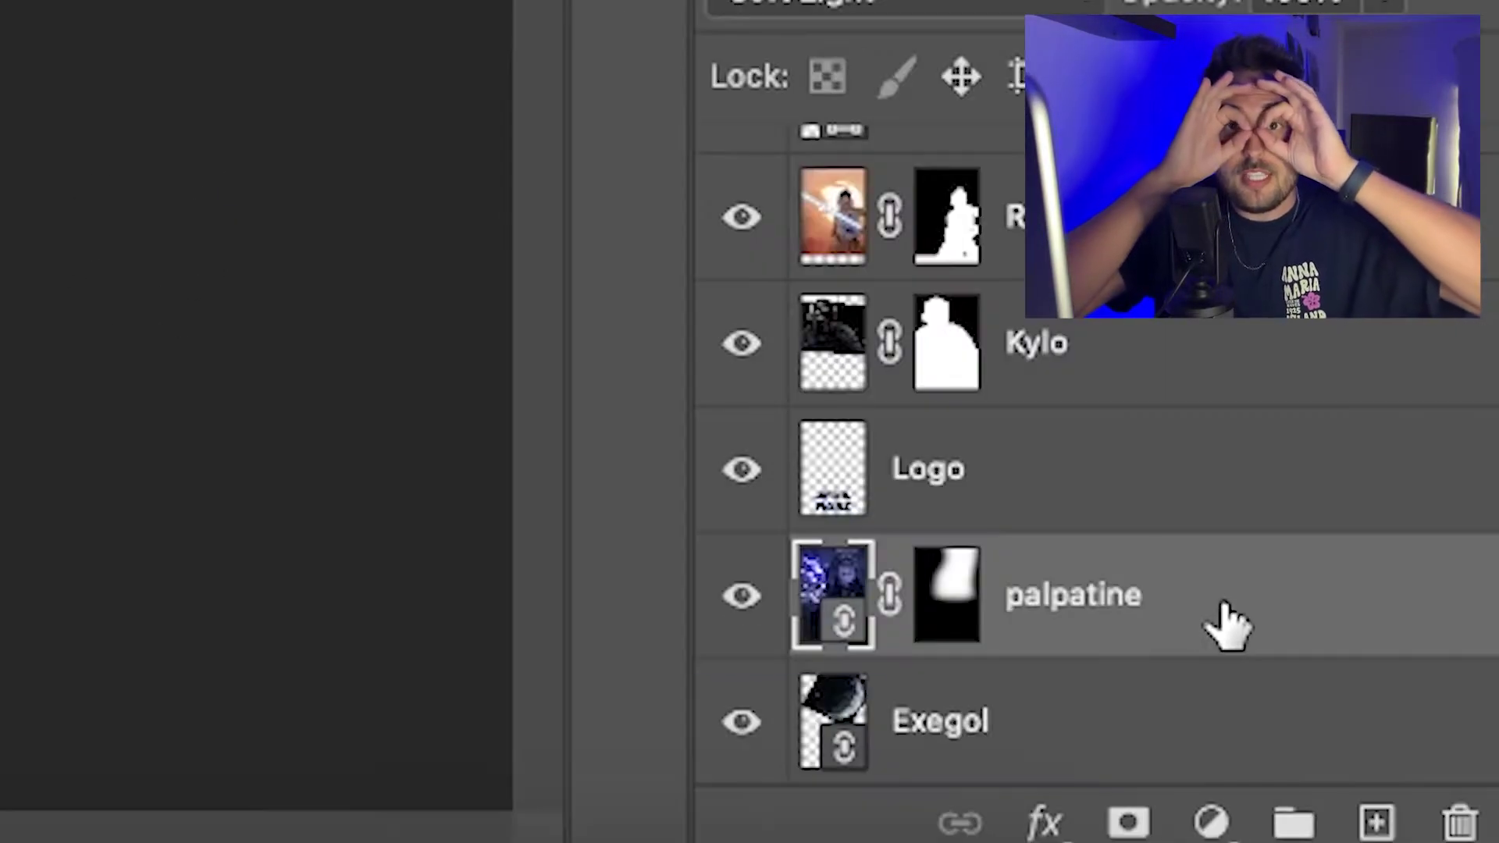
Duplicate the palpatine layer and change the copy's blend mode to brighten the eyes
drag(1427, 783, 1464, 836)
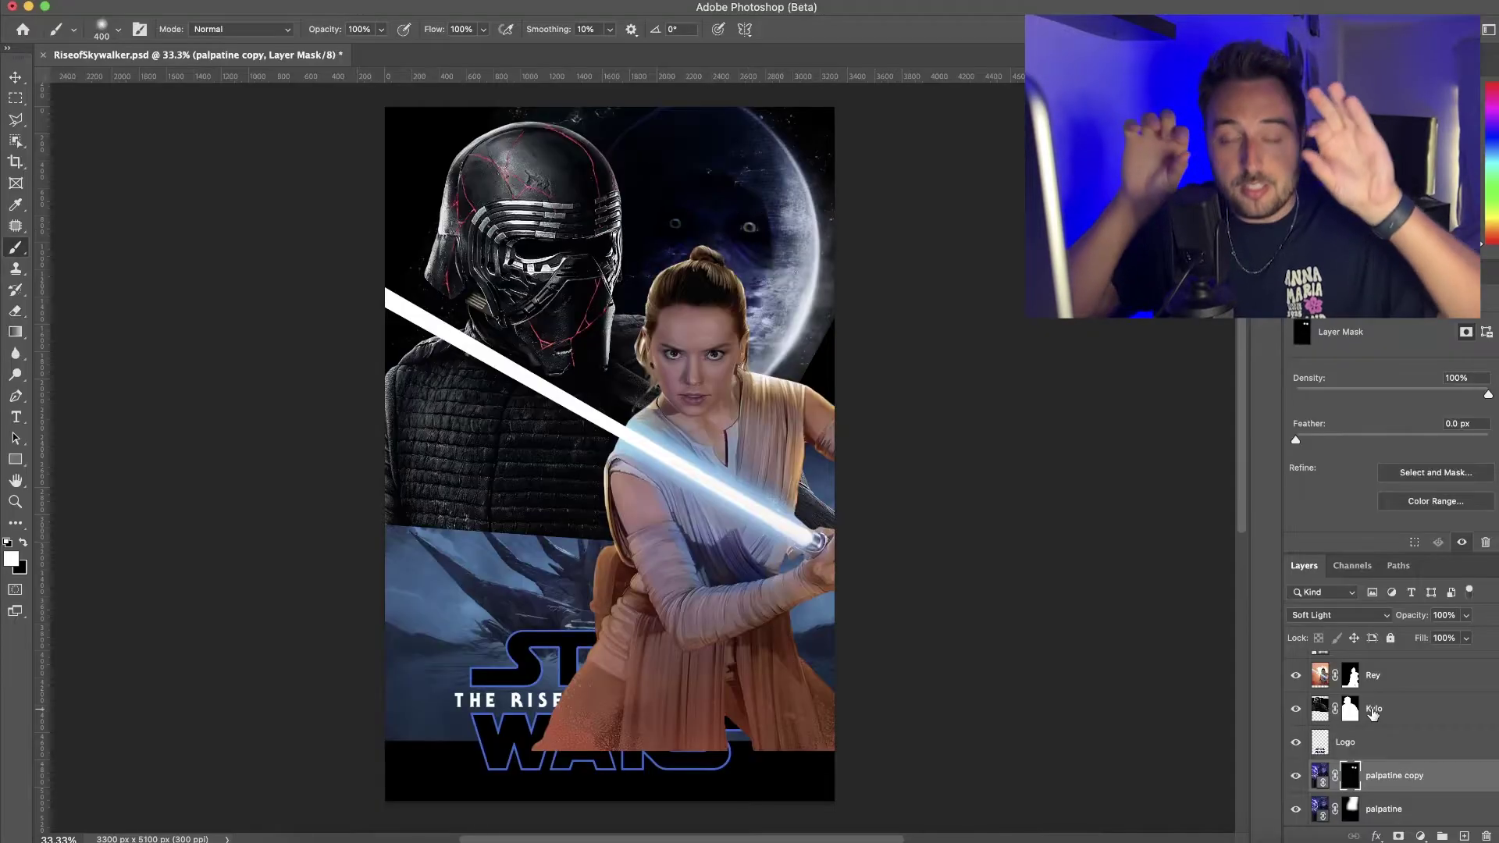
click(1320, 602)
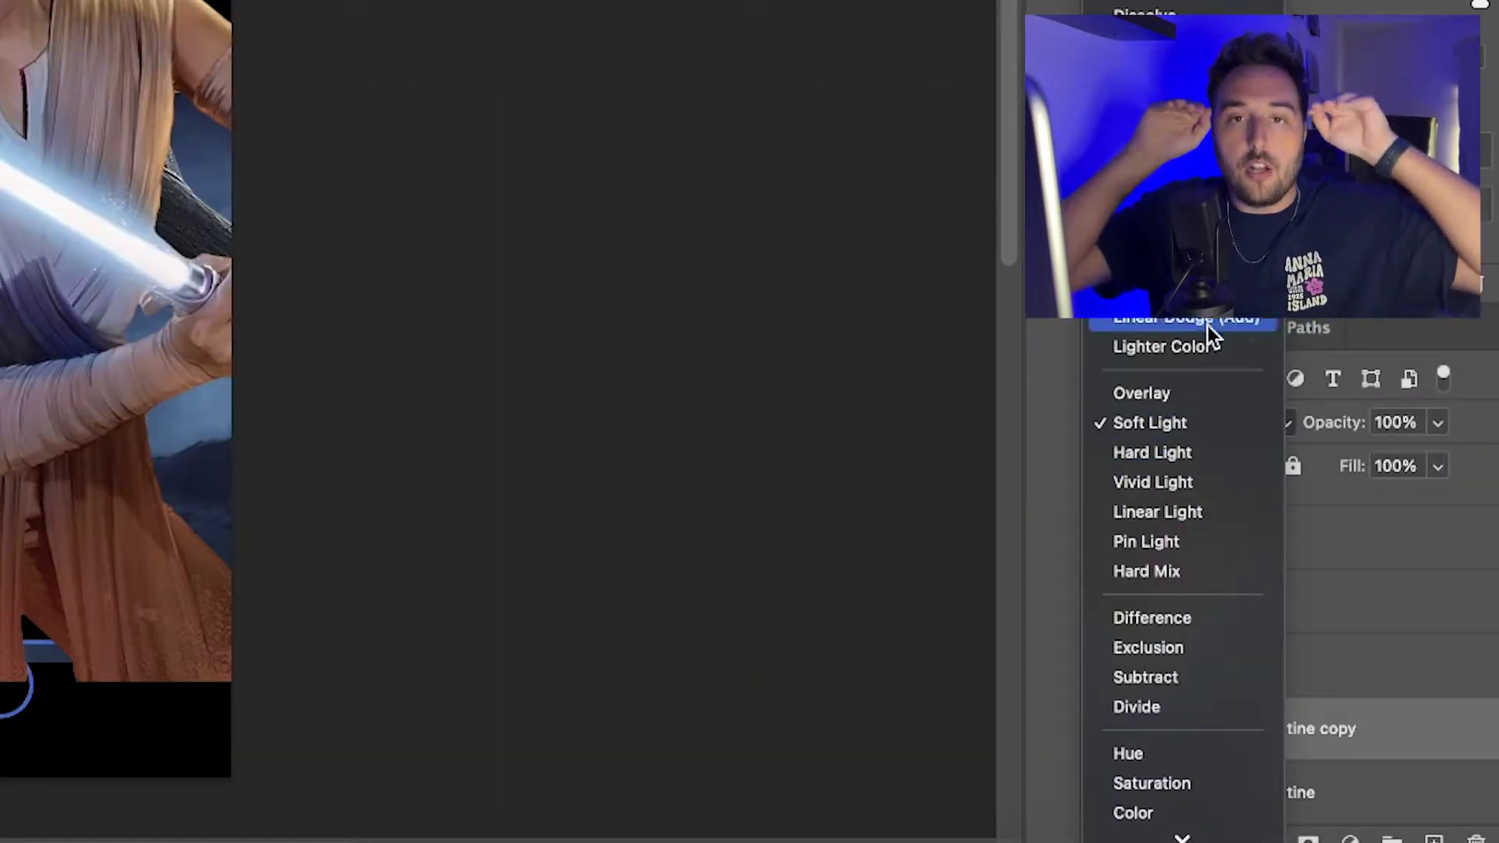
click(1227, 538)
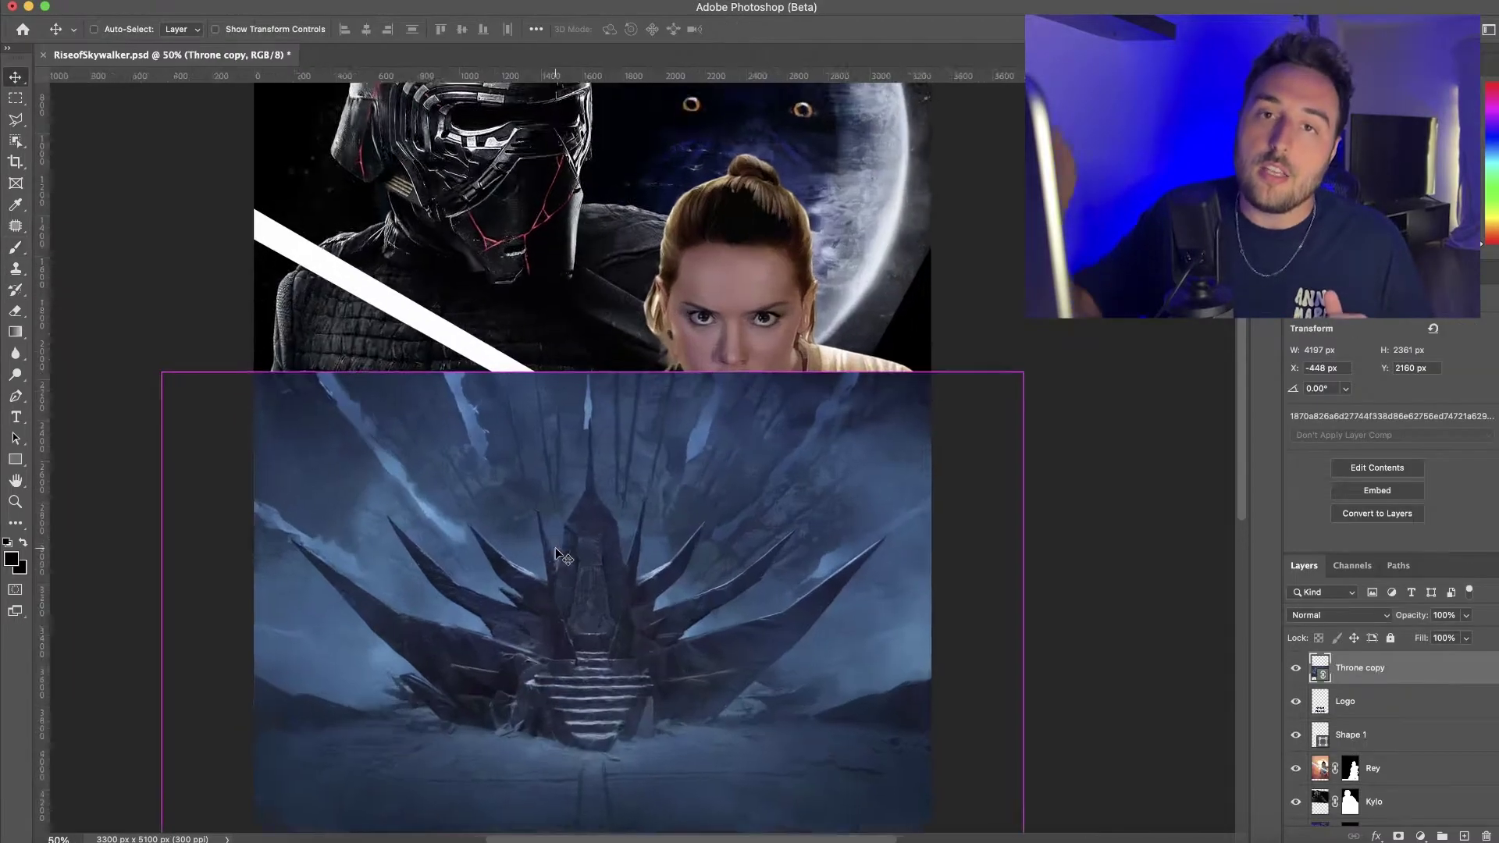
Cut out the throne on the Throne copy layer with the Polygonal Lasso tool and enlarge it across the poster's full width
scroll(708, 598, up, 5)
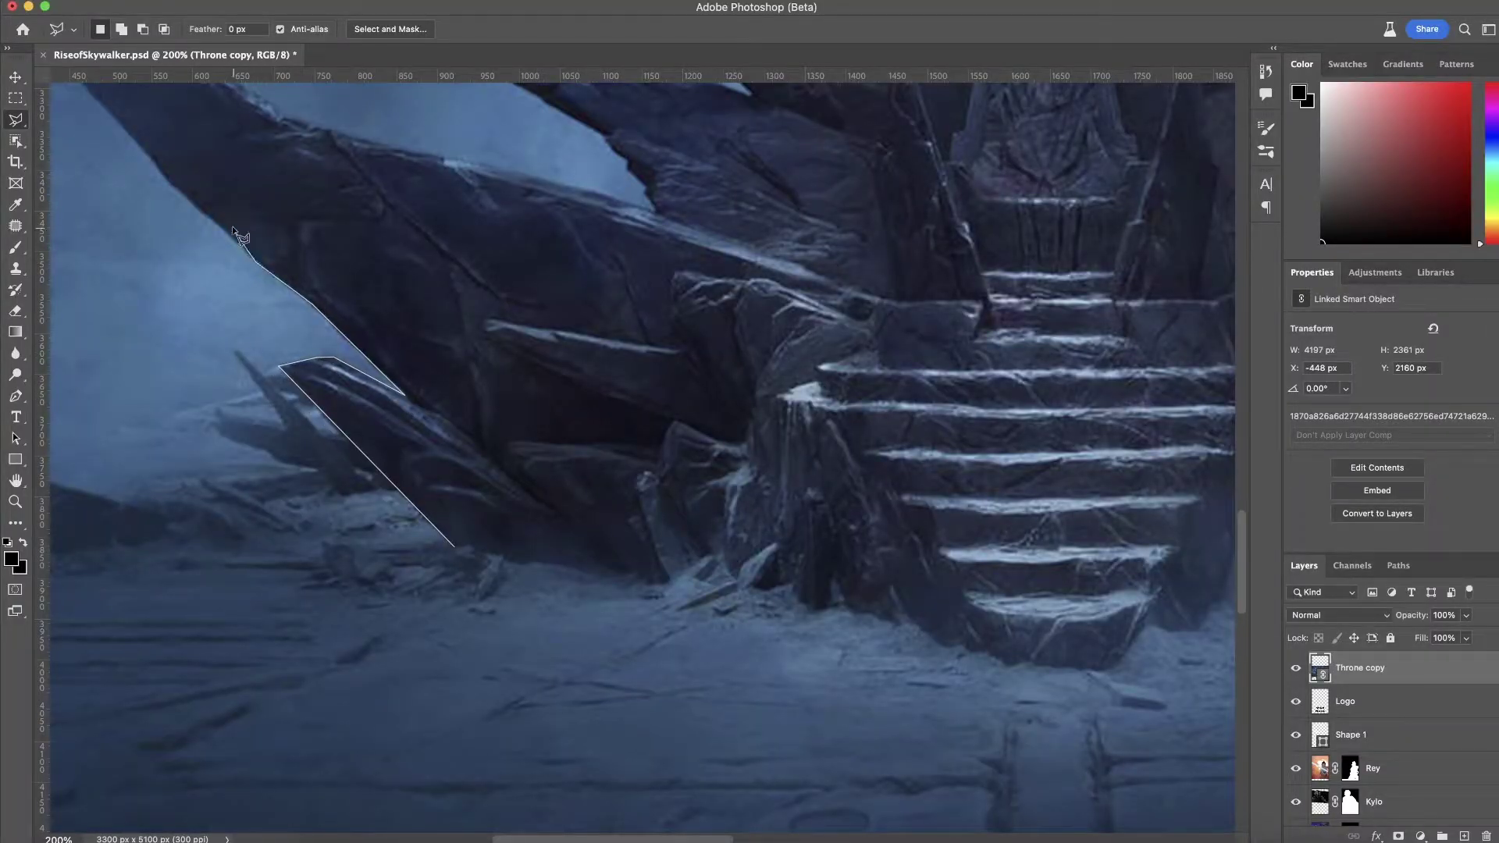
scroll(242, 238, up, 5)
scroll(242, 238, left, 5)
click(594, 570)
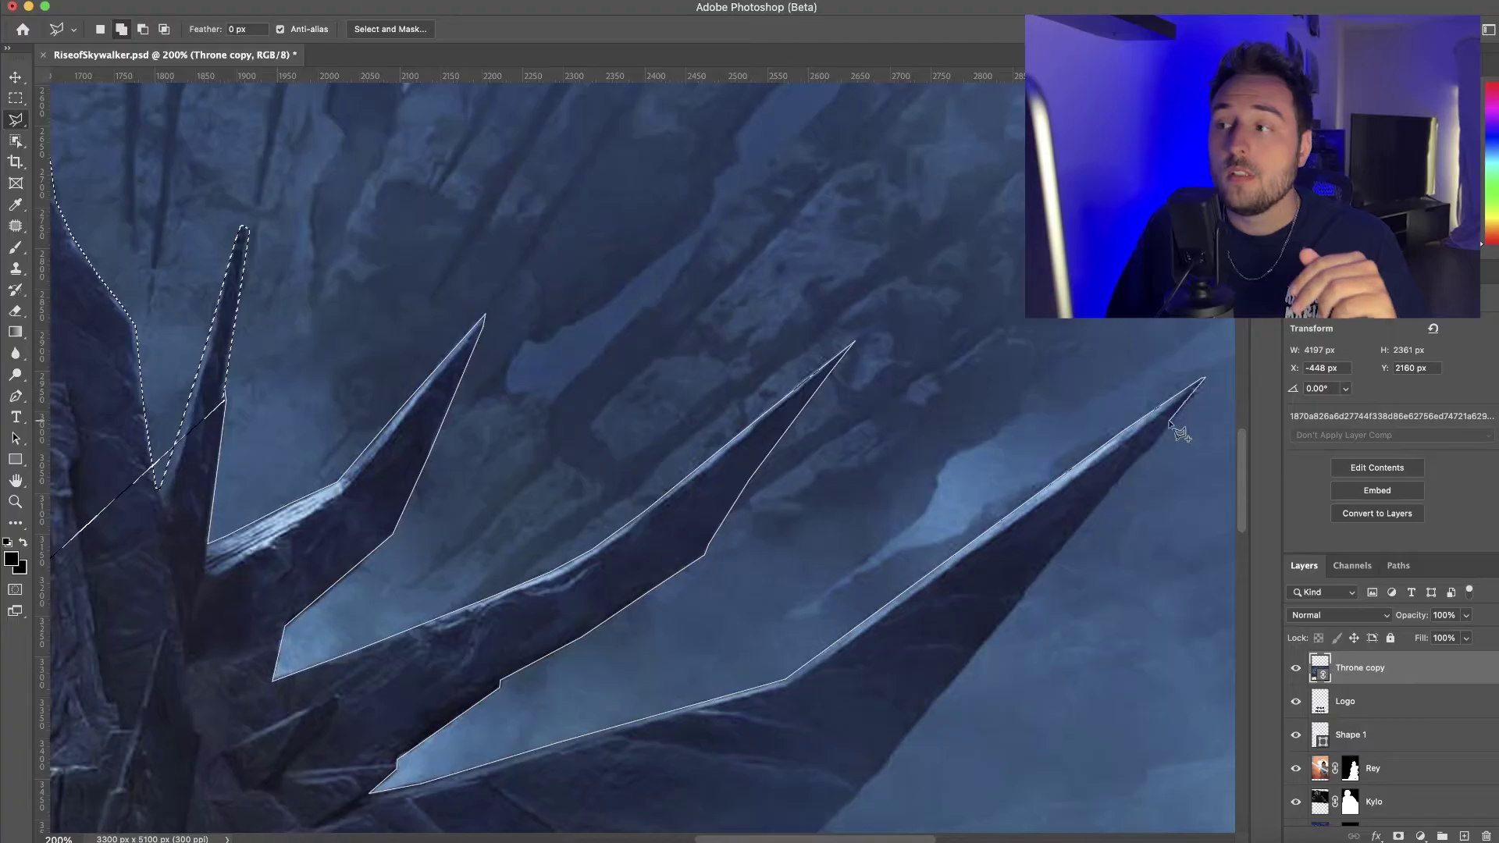
scroll(985, 663, down, 3)
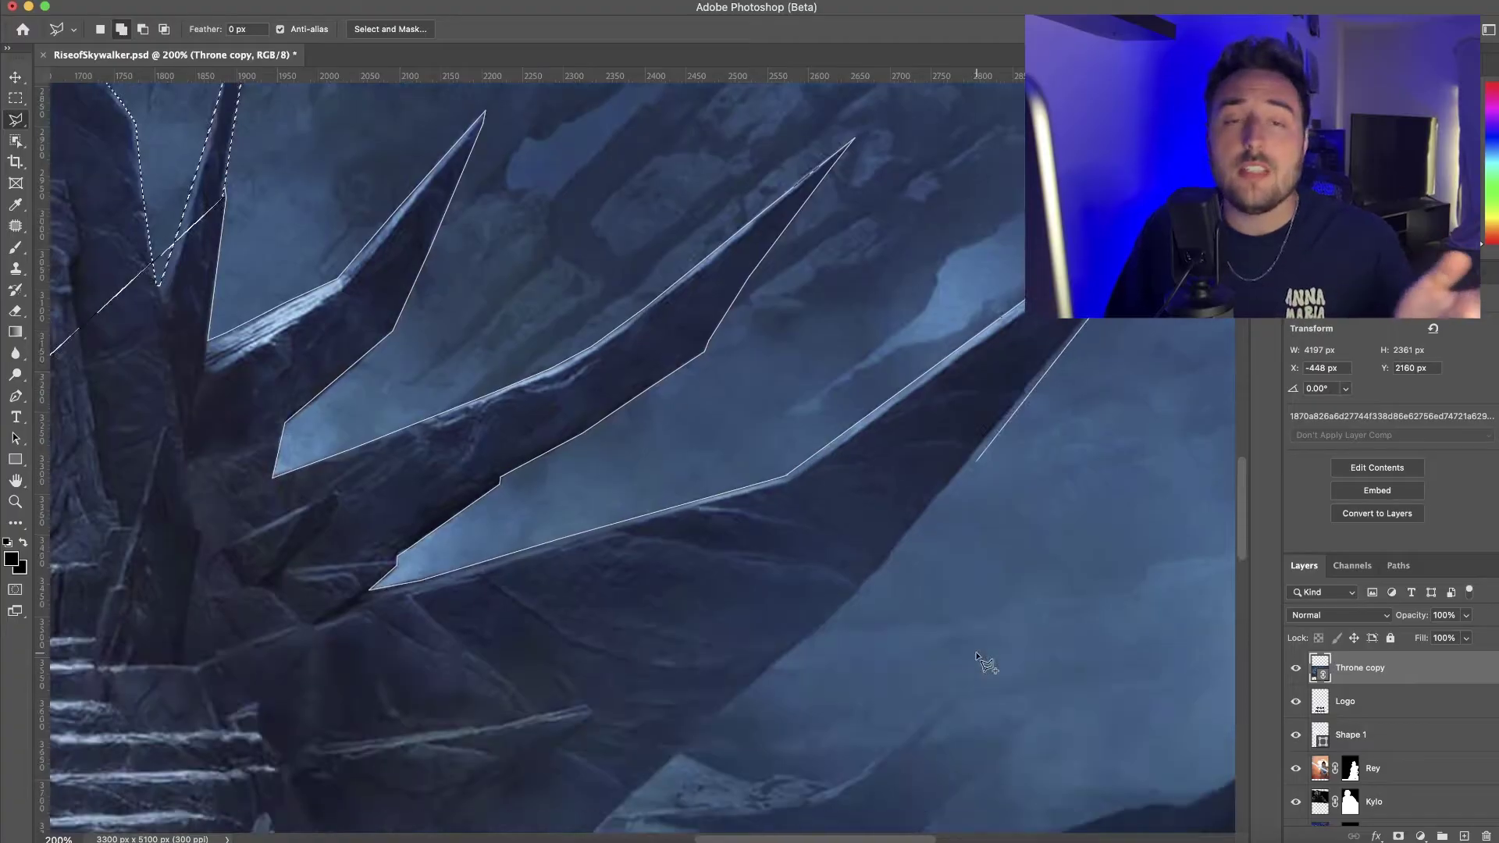
scroll(717, 718, left, 10)
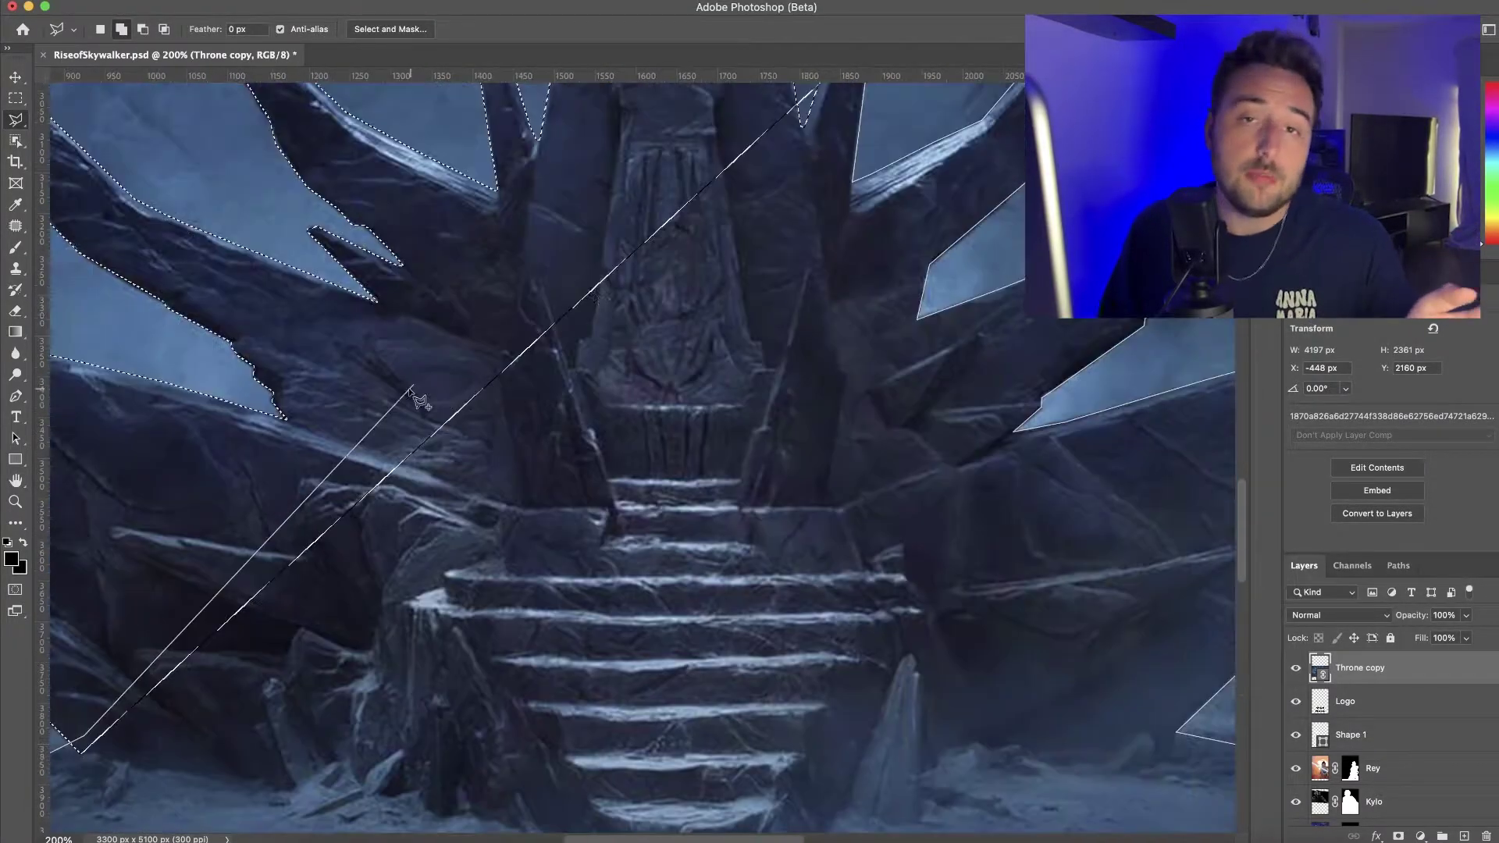
scroll(422, 402, up, 3)
click(830, 232)
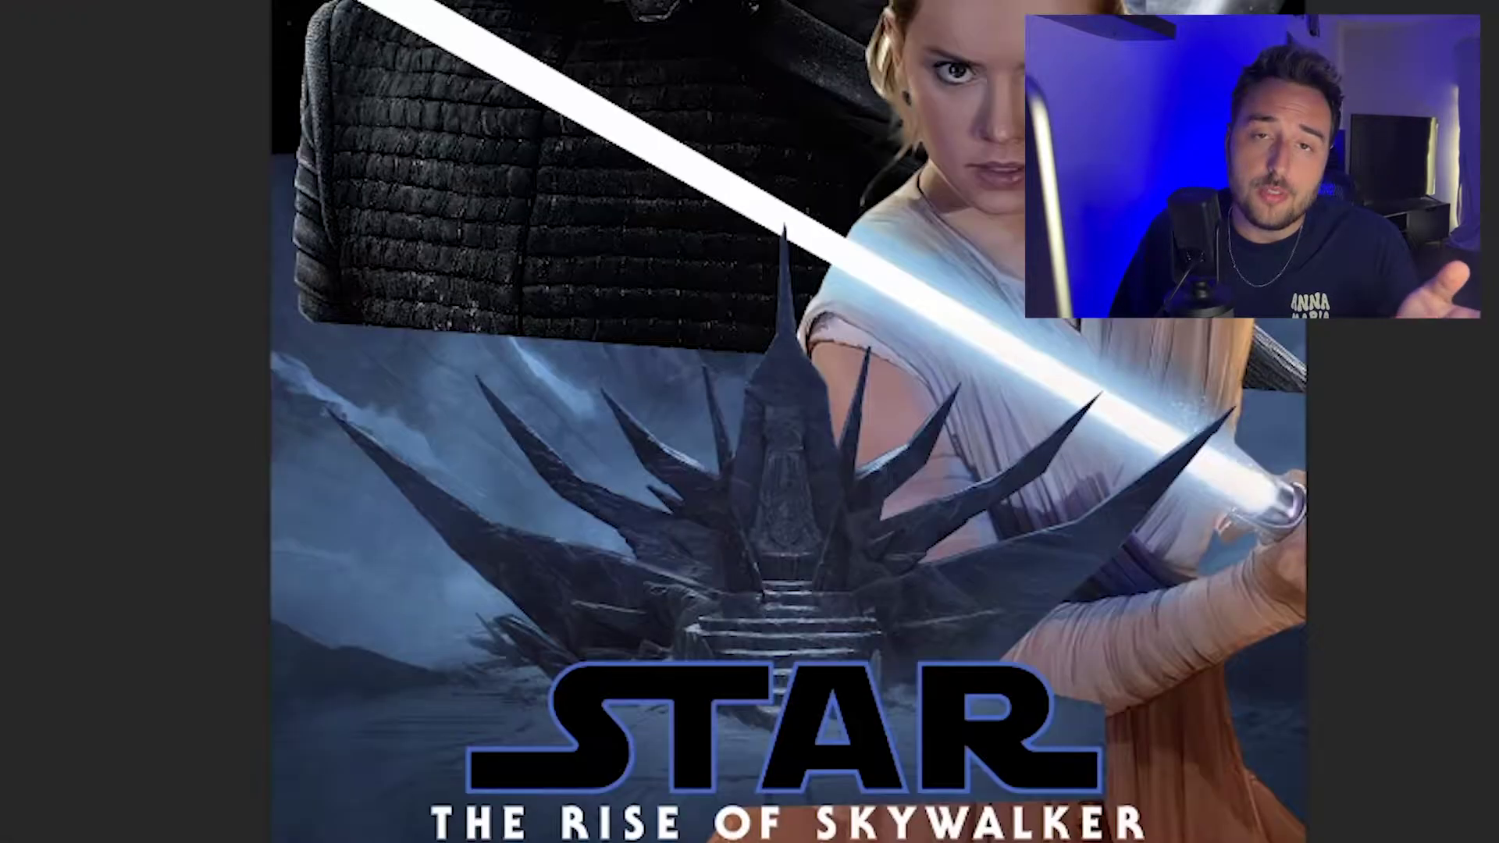
key(ctrl+t)
drag(786, 150, 786, 17)
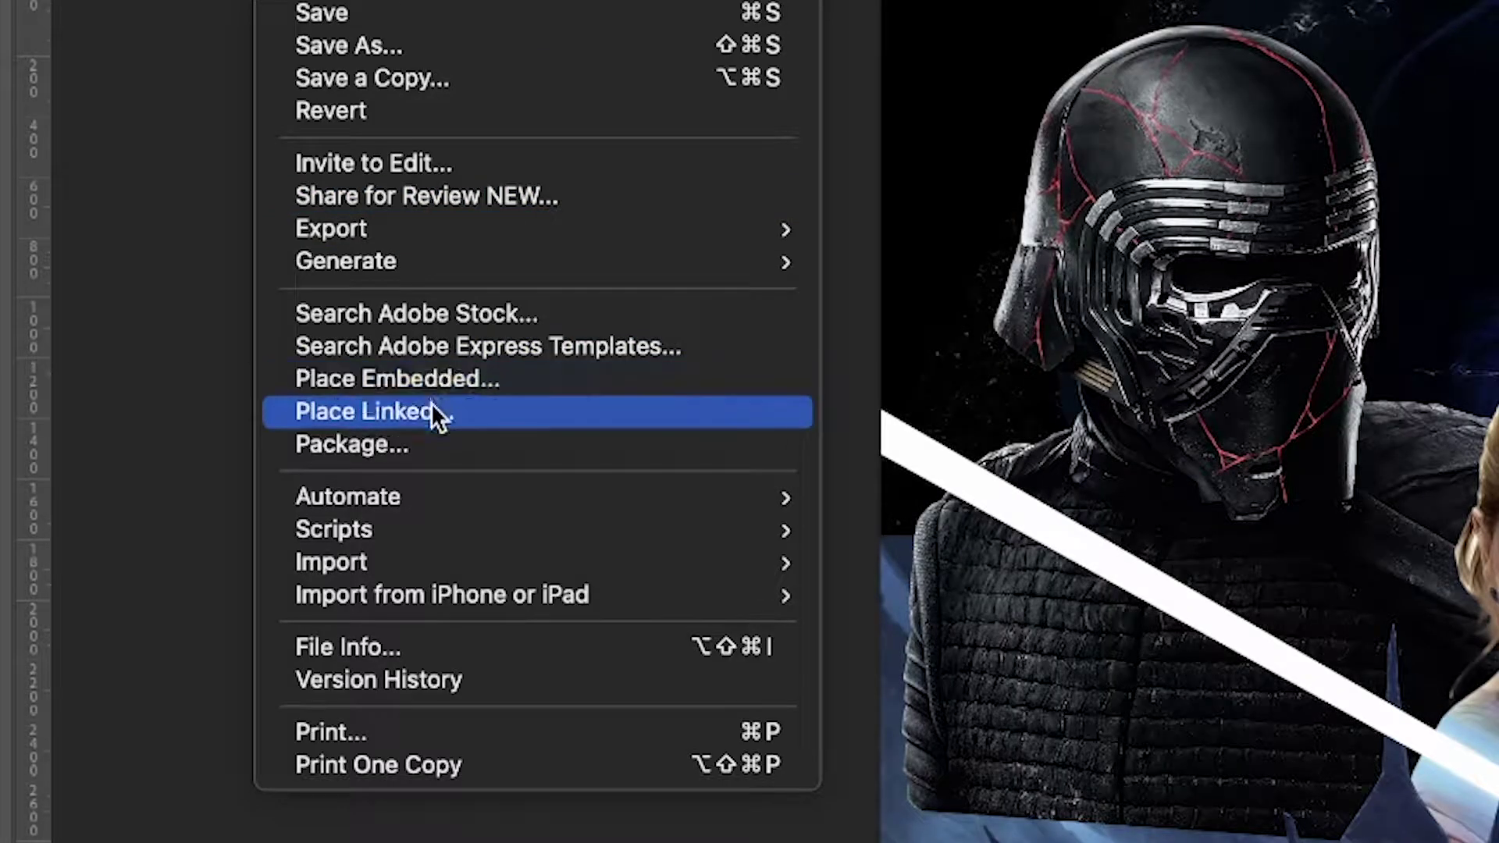
Place Finn-TSWB.webp in the poster as a linked image
click(433, 407)
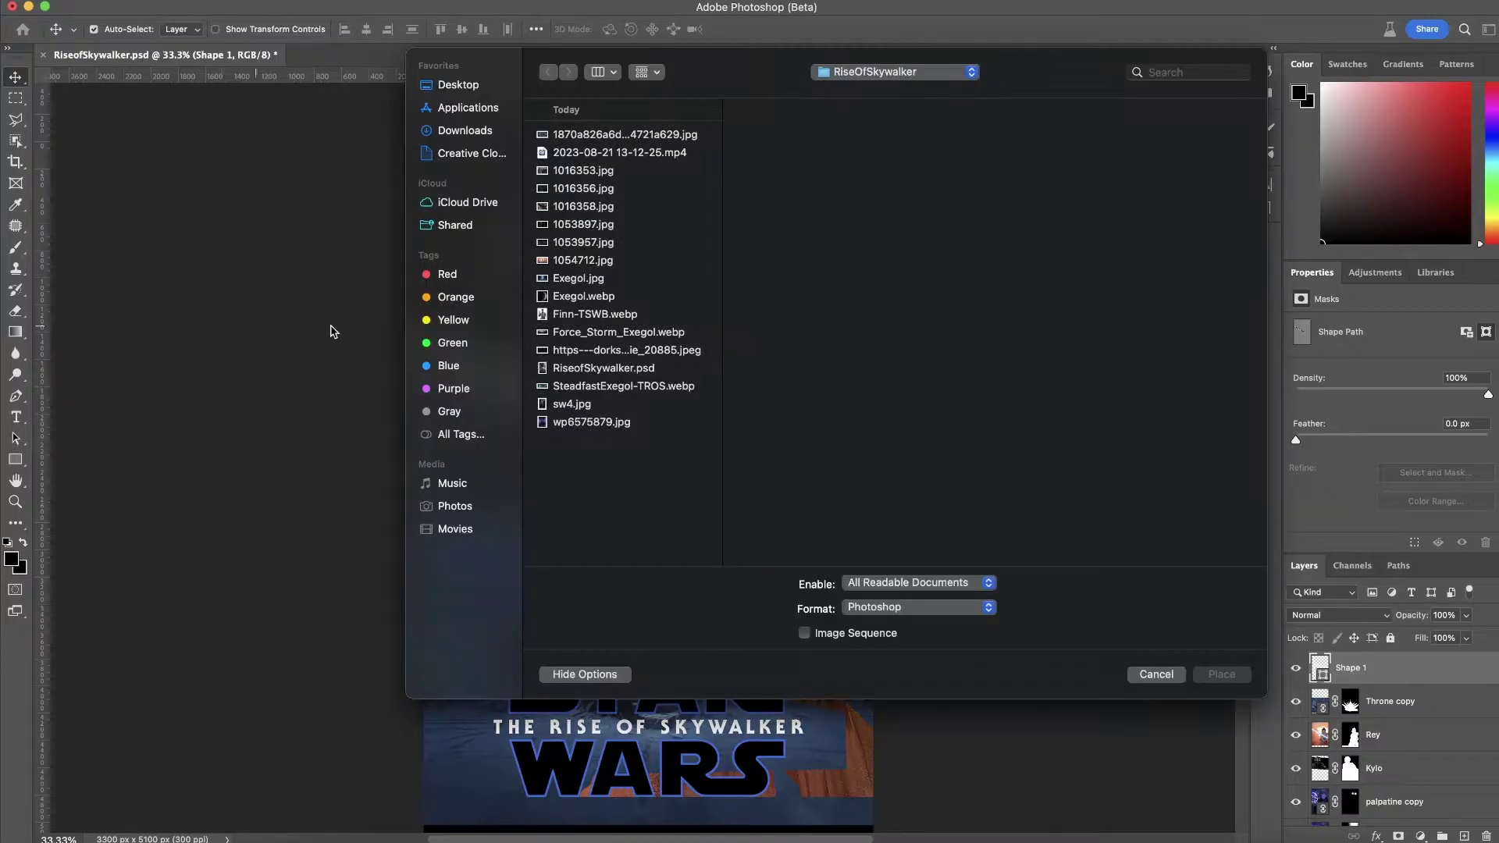
click(640, 298)
click(642, 313)
click(1222, 674)
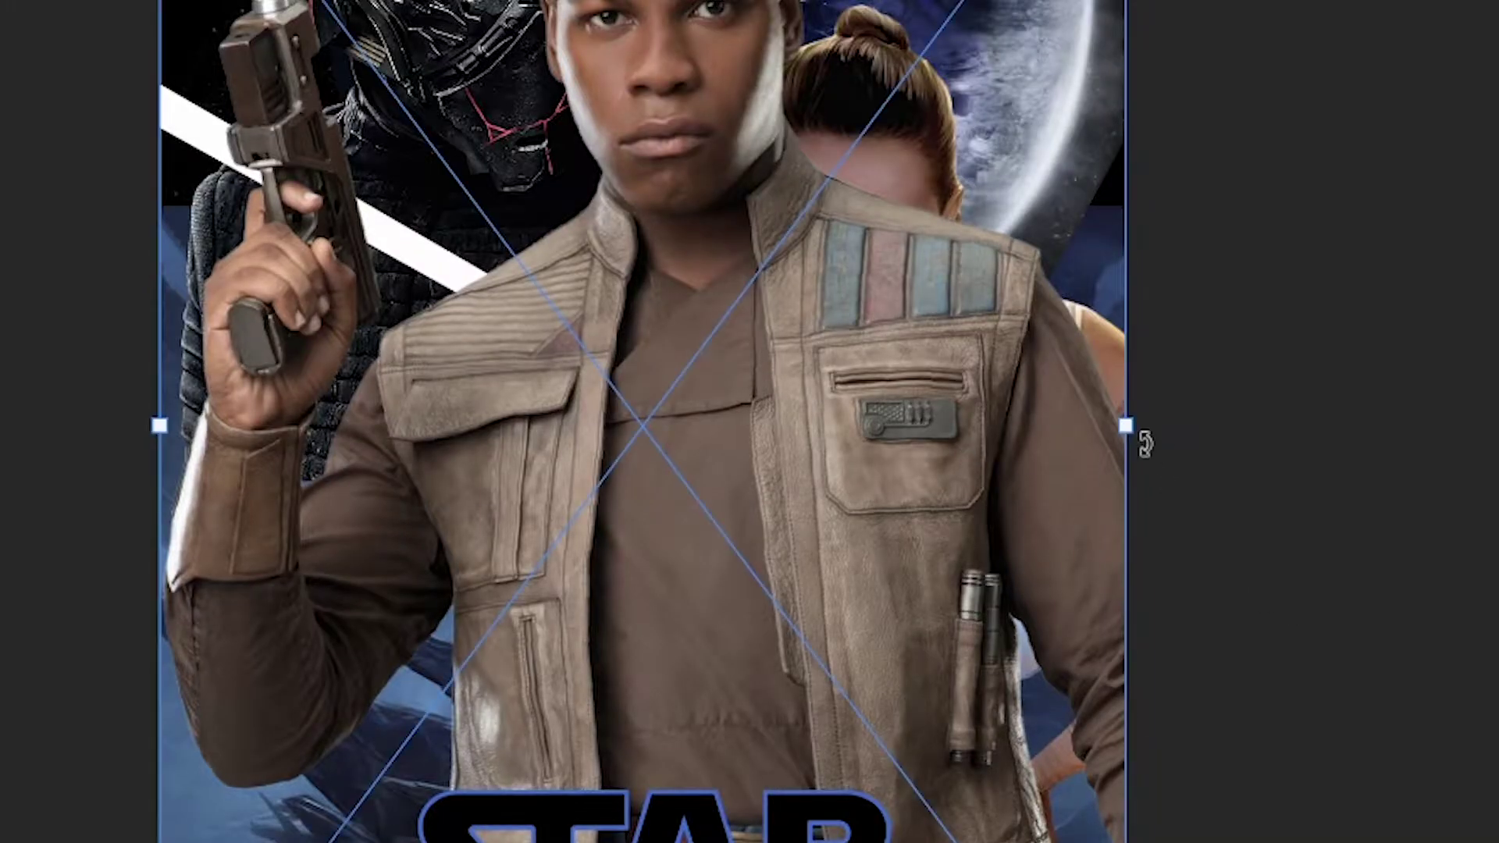
Scale Finn to 23.70% with a 1.98° rotation in the poster's lower left and move the layer beneath Throne copy
drag(1140, 437, 470, 673)
drag(313, 475, 400, 627)
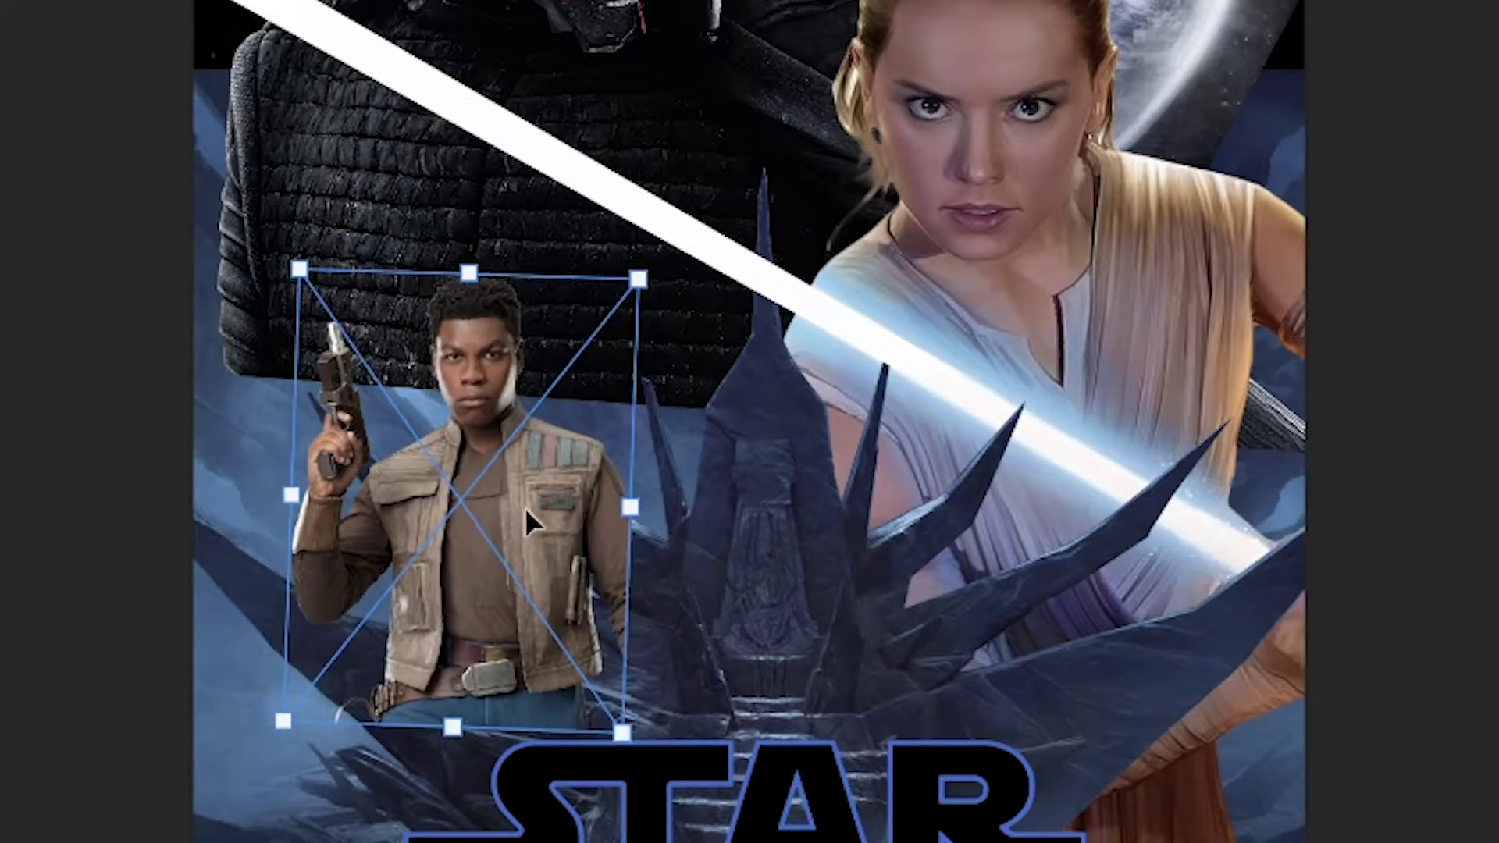
drag(525, 508, 464, 650)
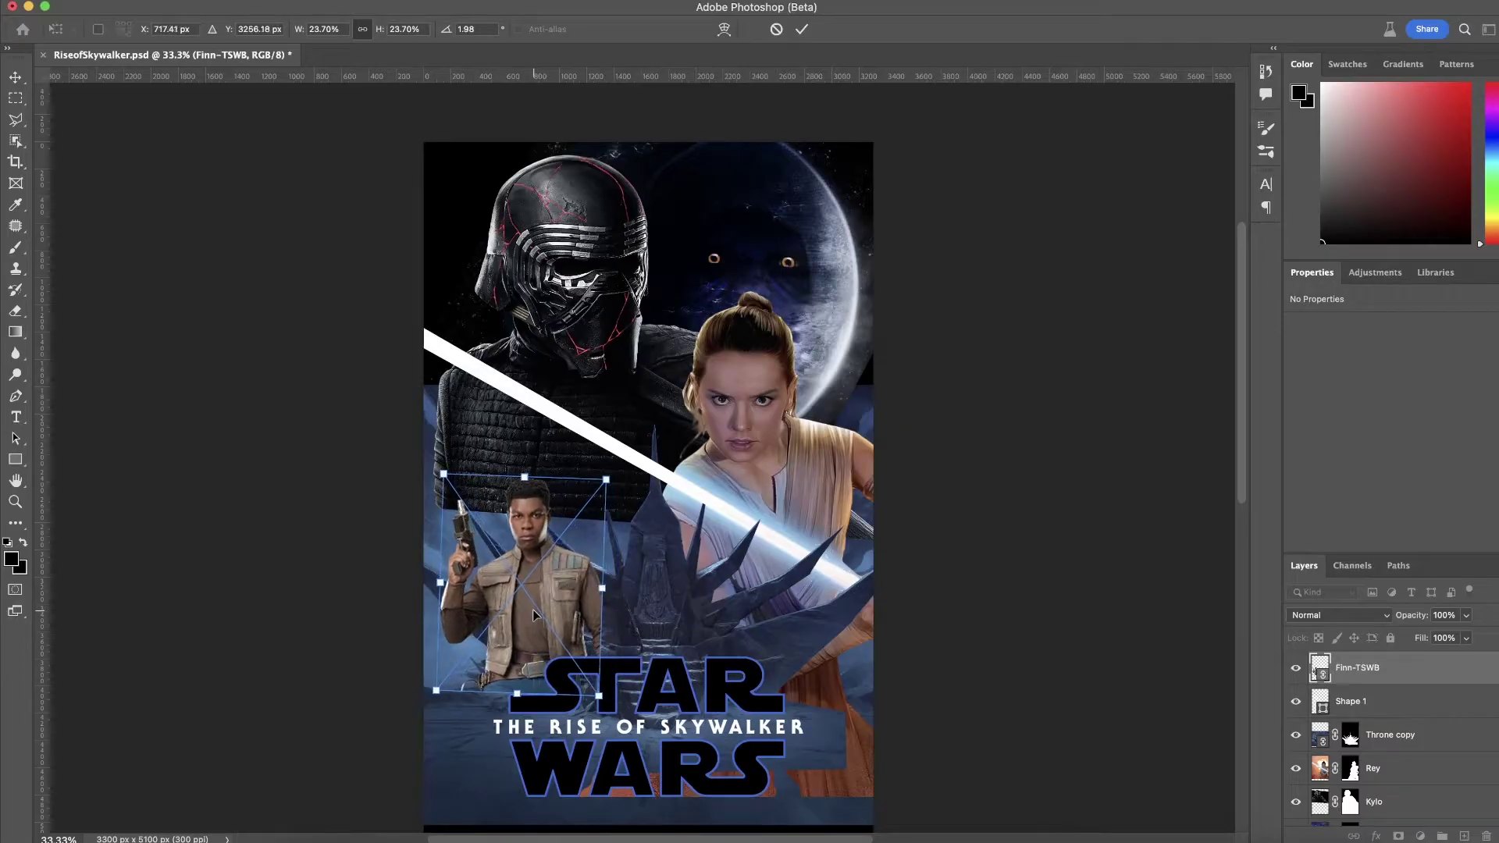
key(Return)
drag(1357, 667, 1406, 751)
drag(529, 534, 529, 511)
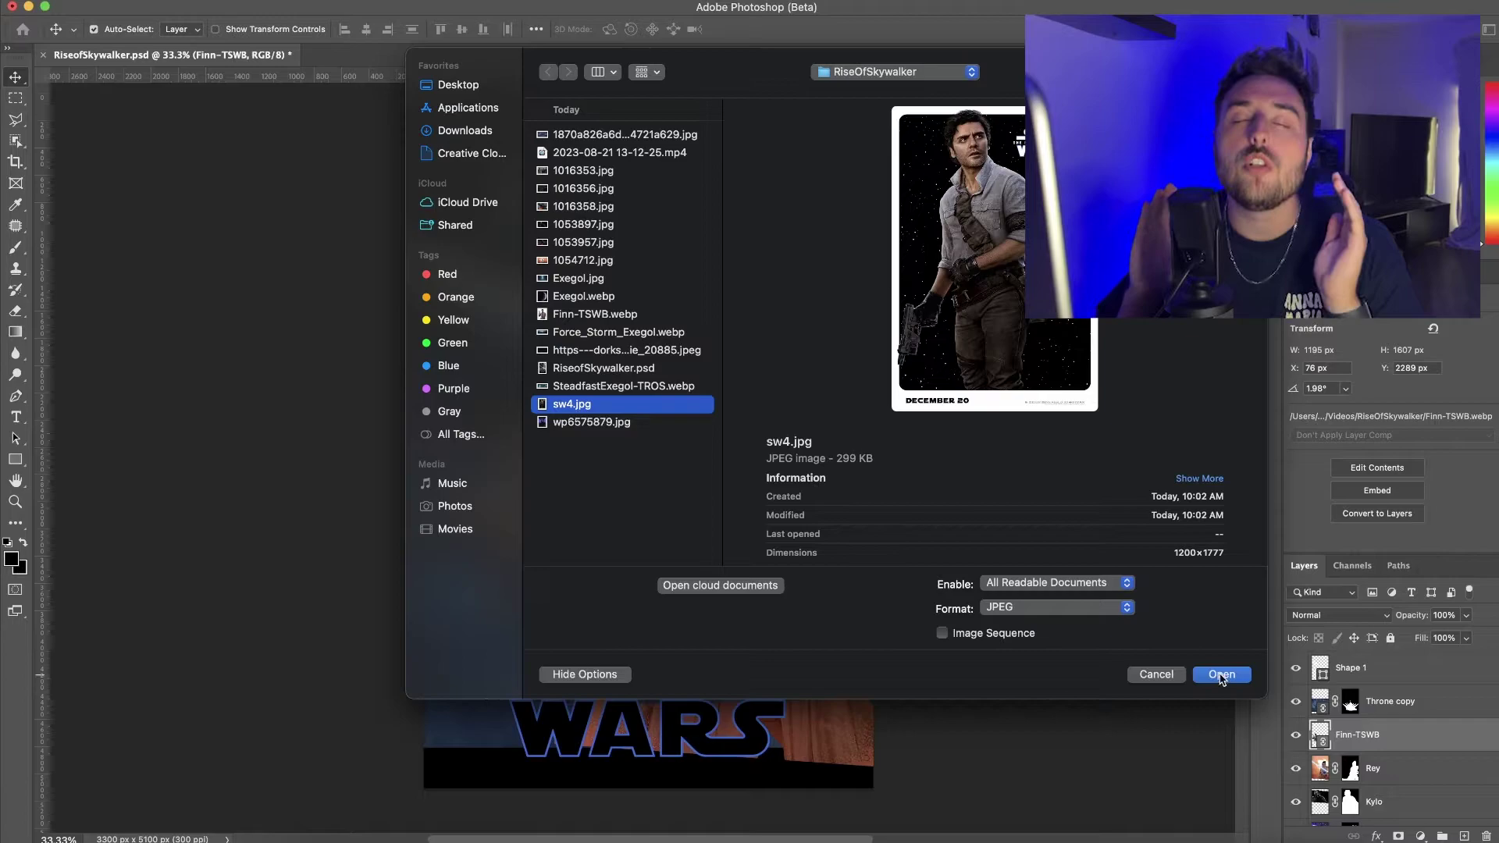
Open the sw4.jpg image as a separate document
click(1222, 675)
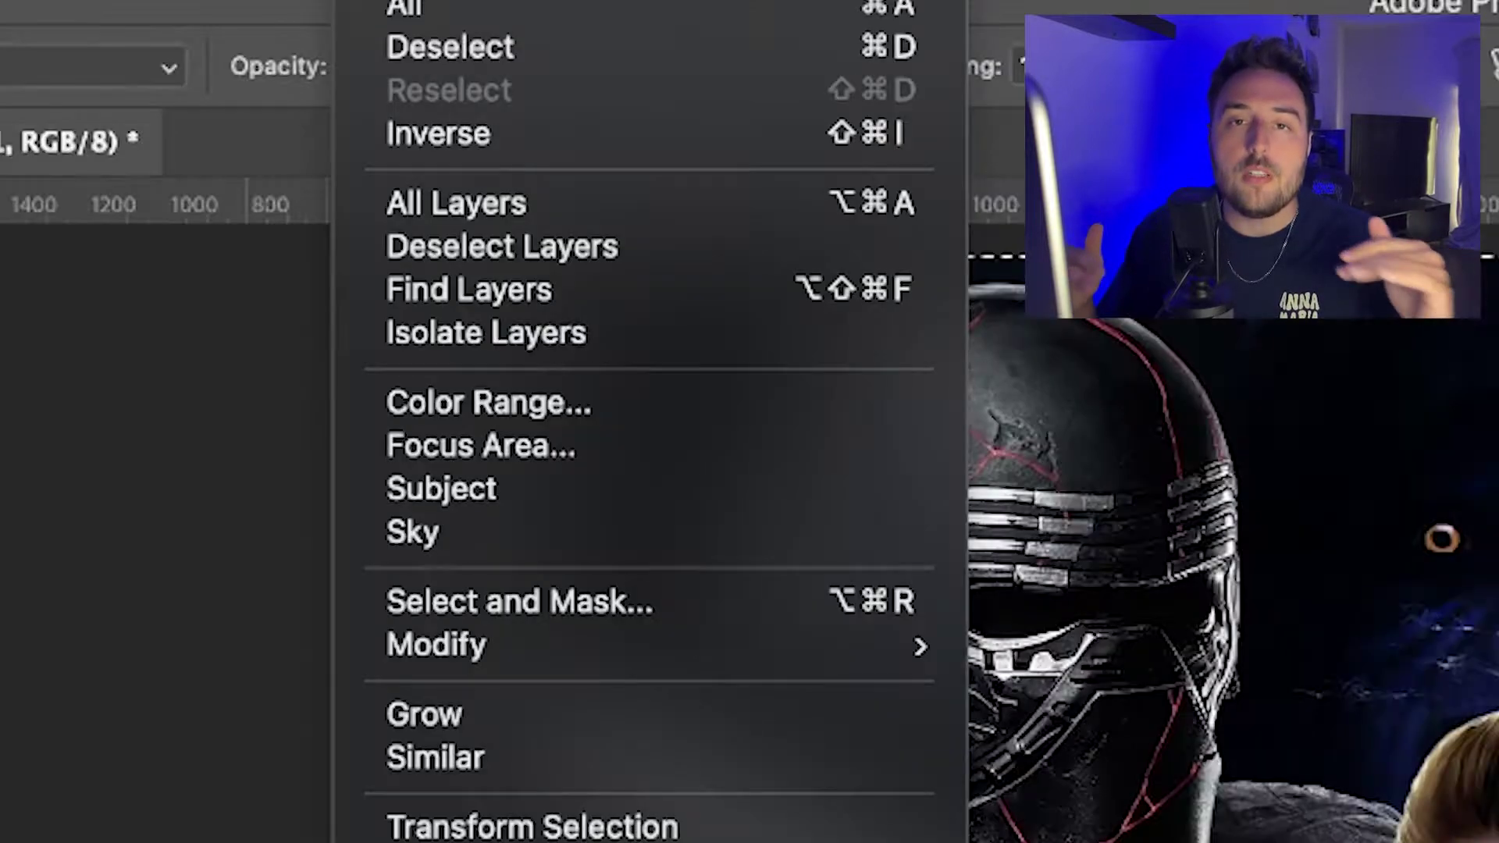
Invert the selection, and fill the selected officer and blaster areas on the Shape 1 layer mask with black at 100% opacity
click(435, 134)
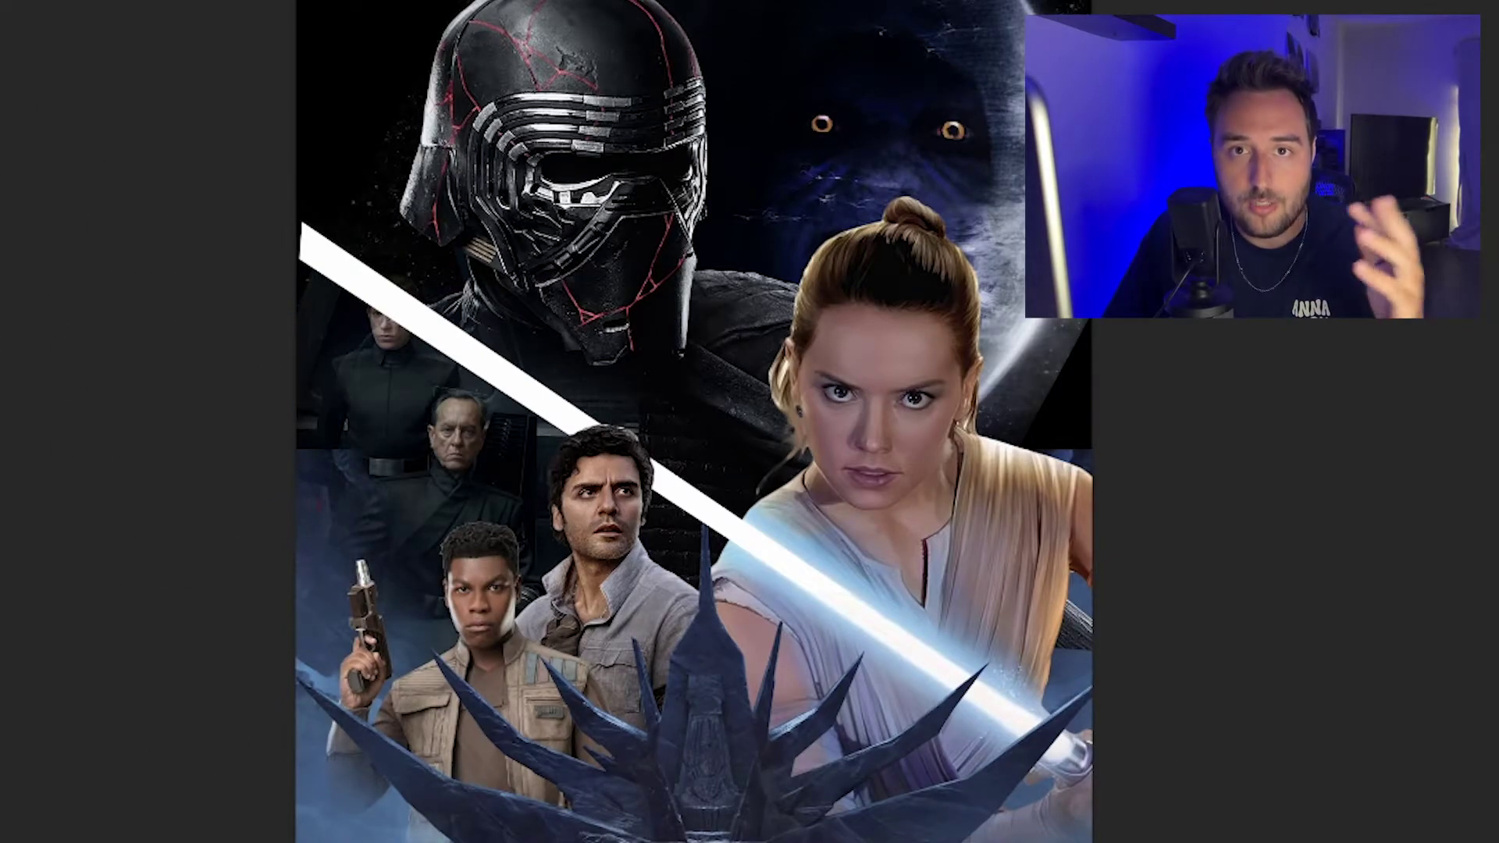
key(shift+BackSpace)
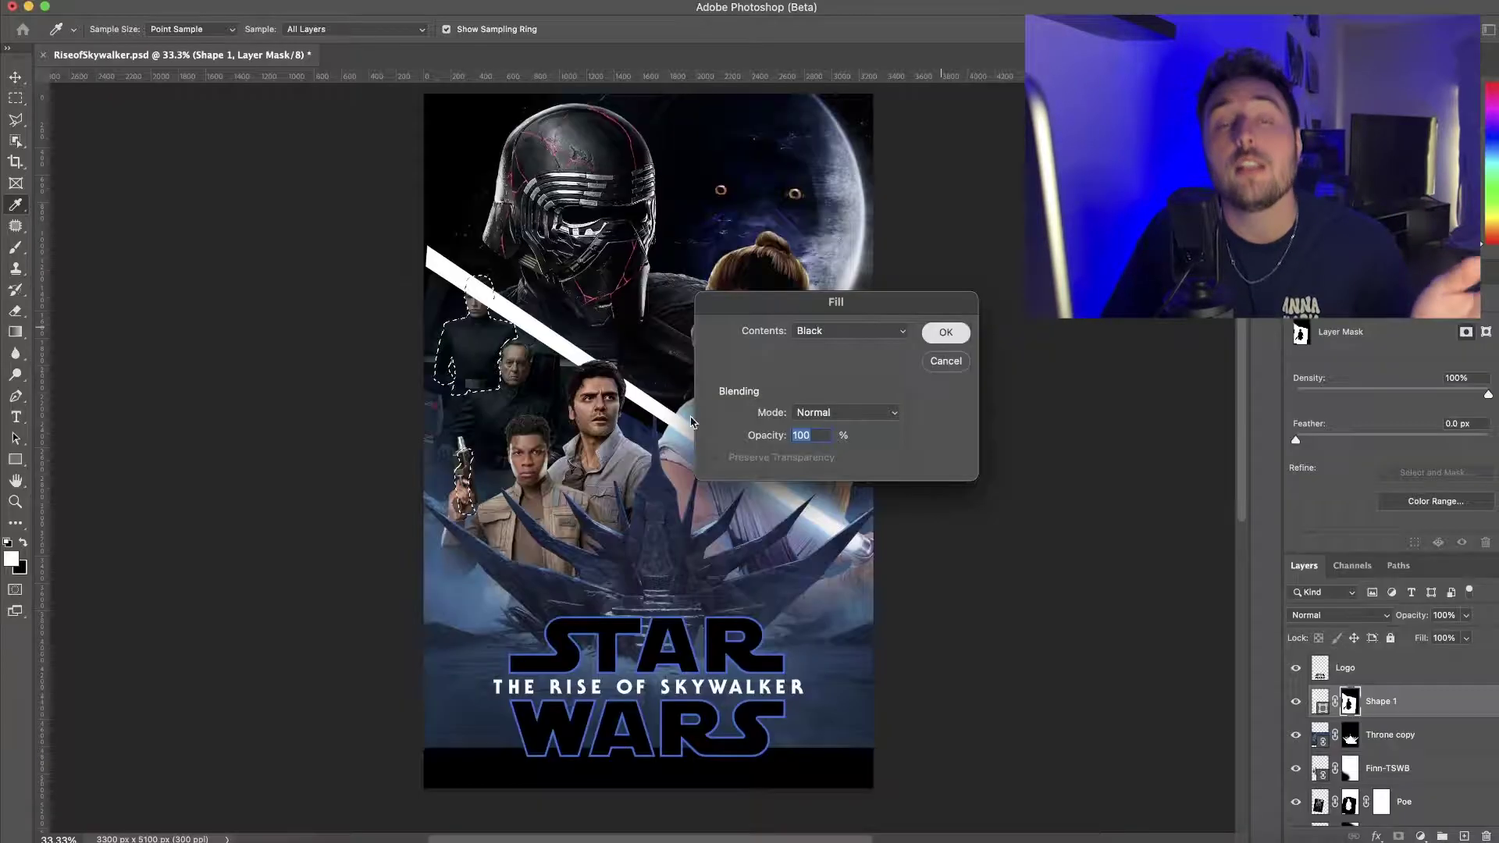
key(Return)
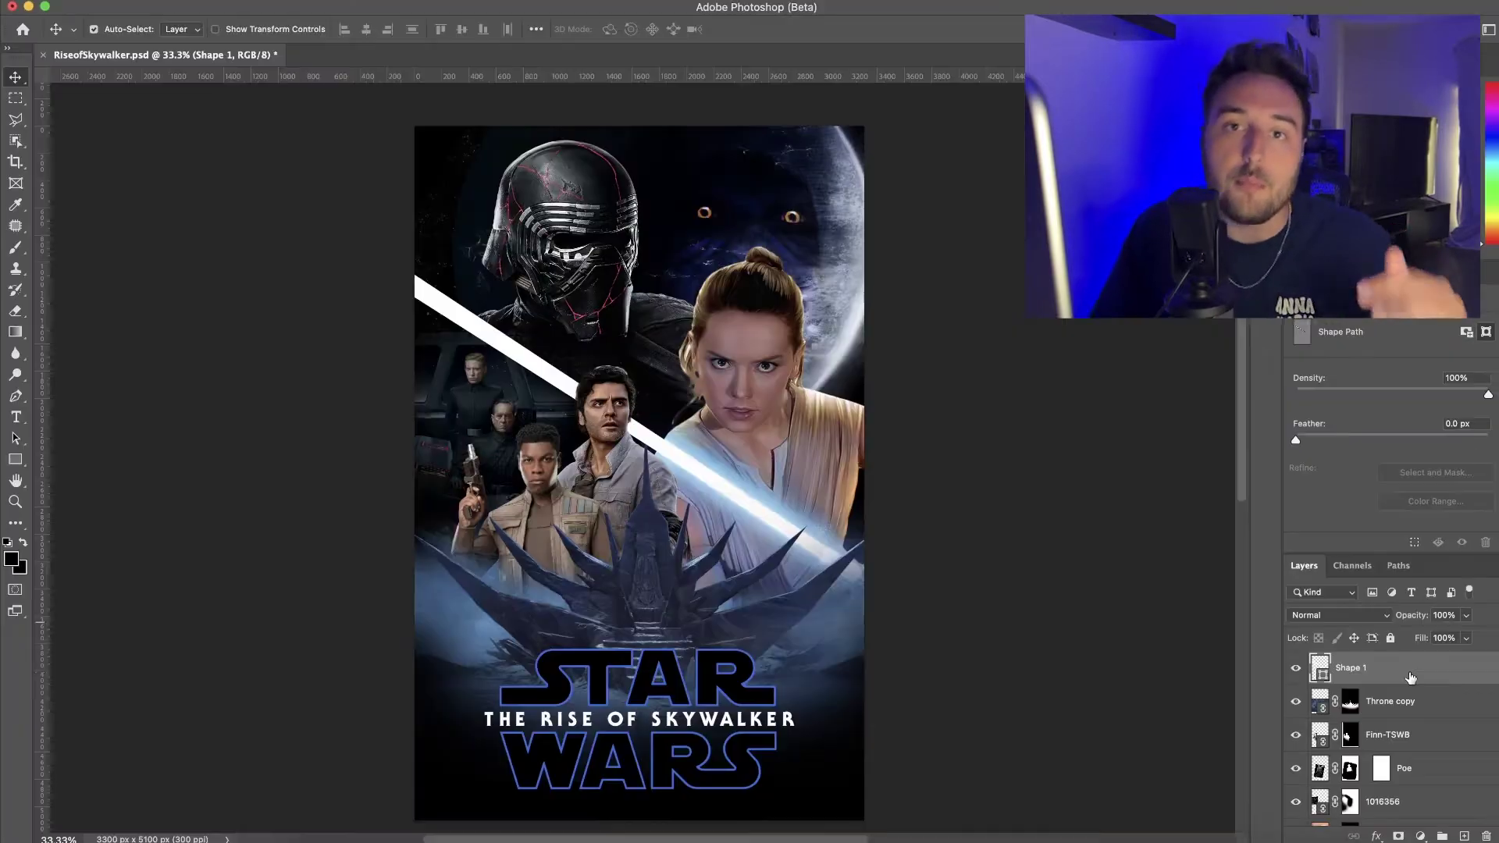
Give the Shape 1 blade an Outer Glow in blue #53b0f4 sampled from Rey's lightsaber, with 35% spread
double_click(1388, 677)
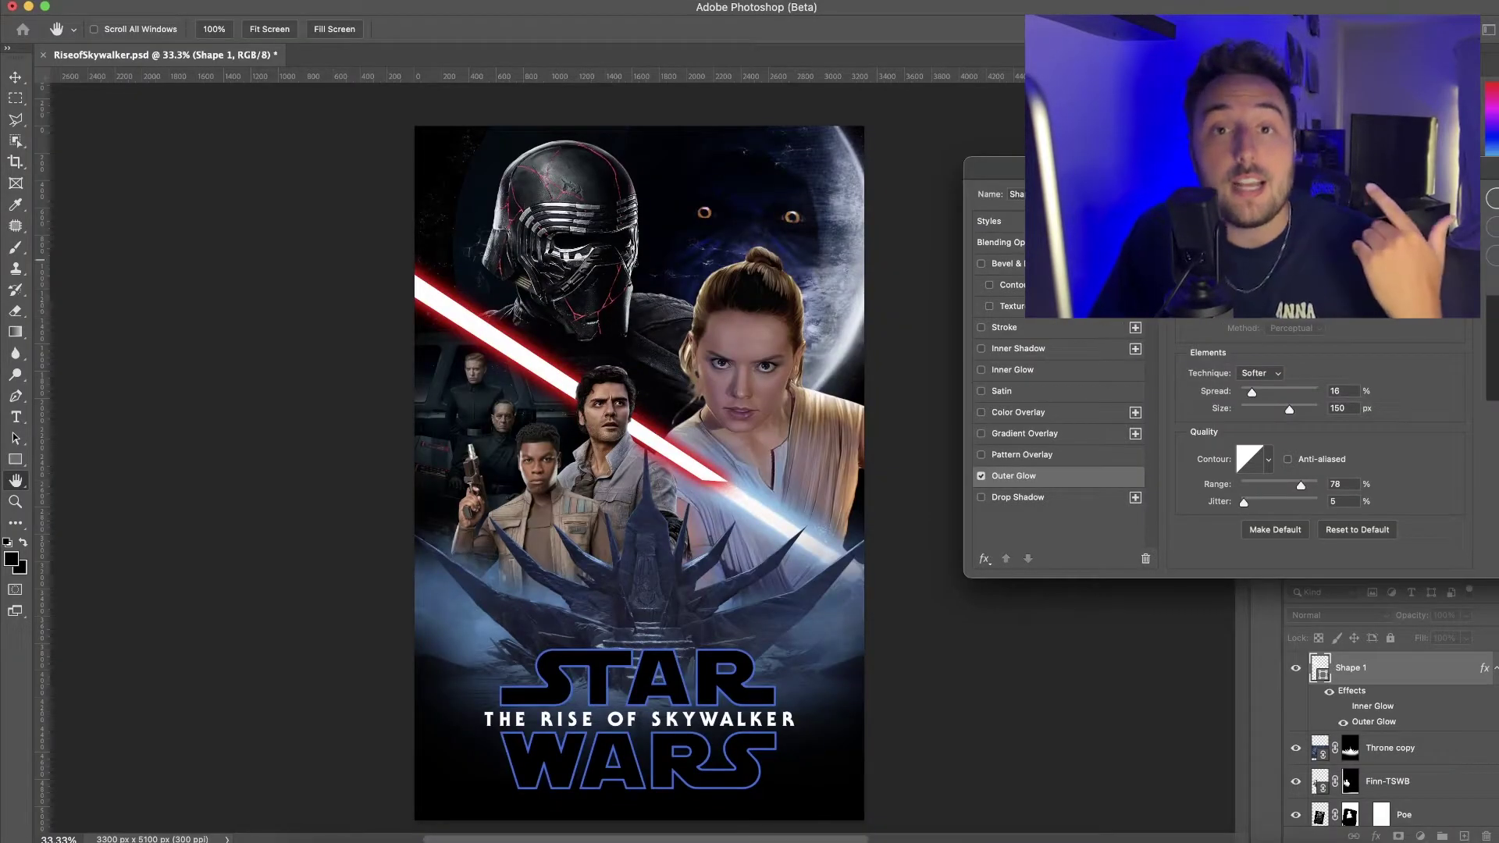
click(1223, 307)
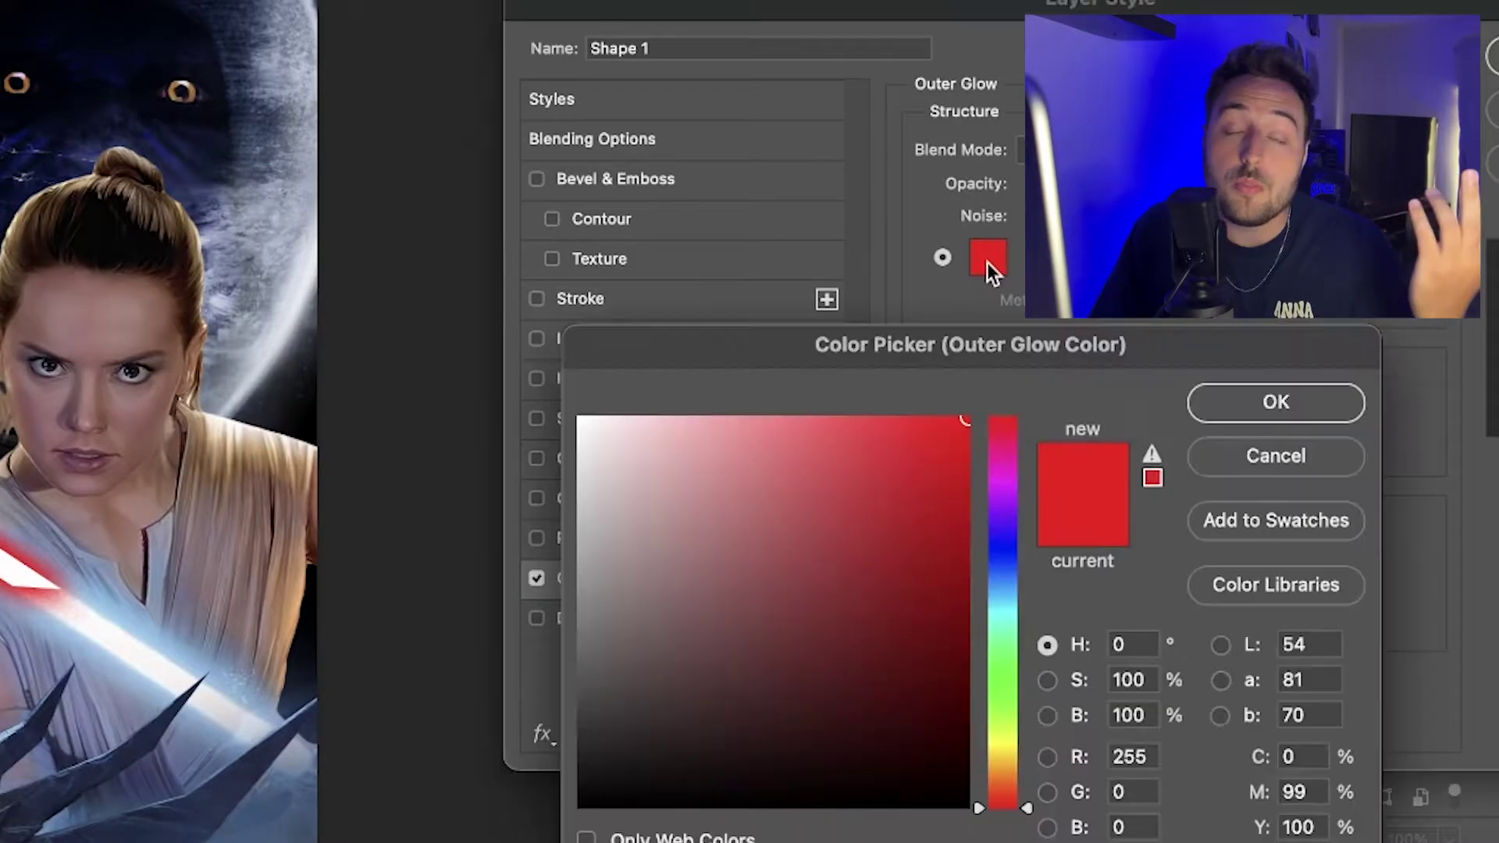
click(151, 640)
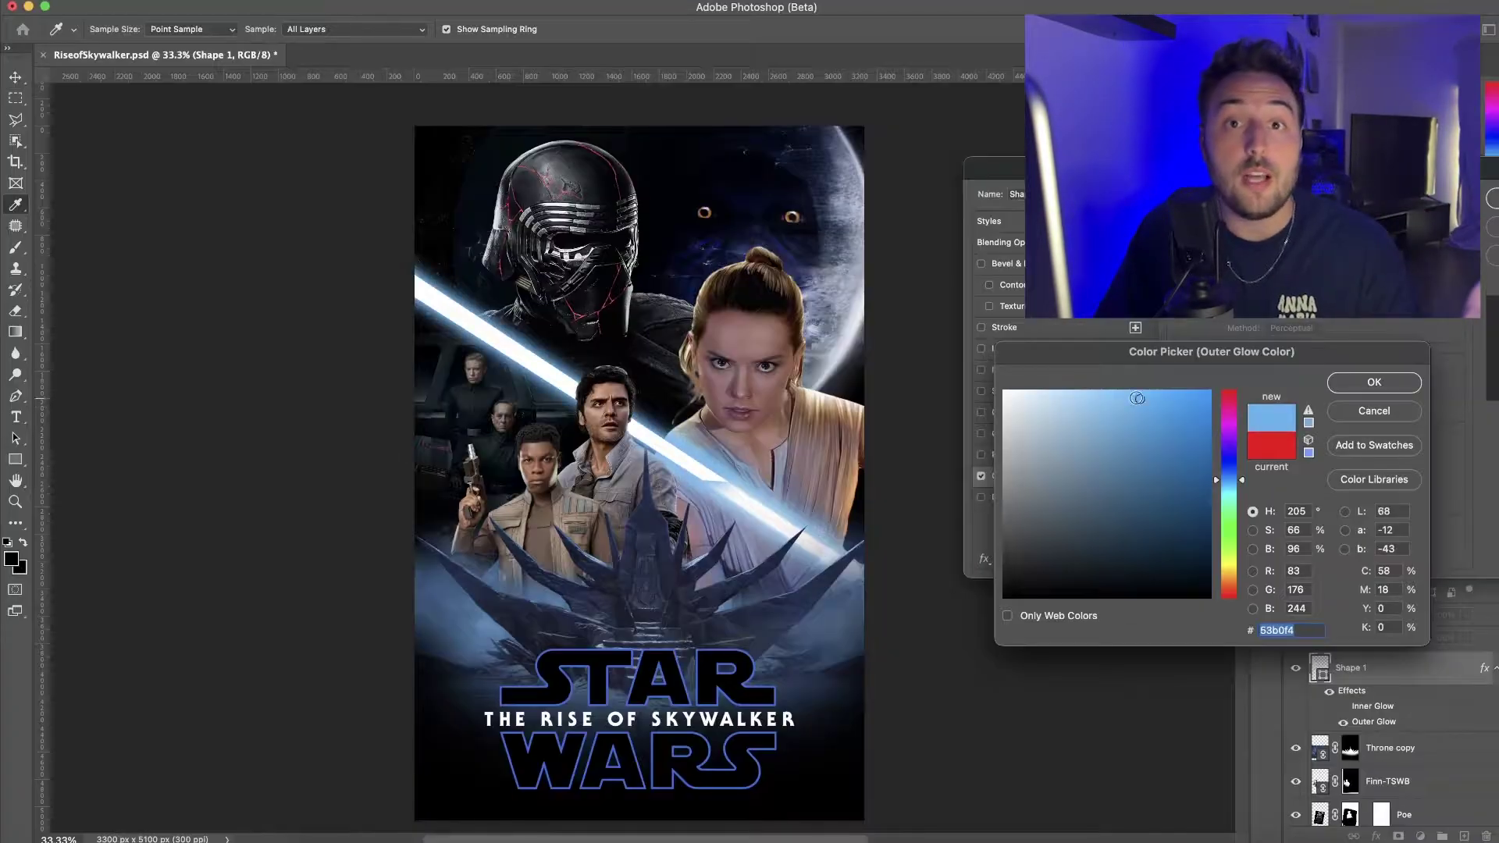
click(1275, 401)
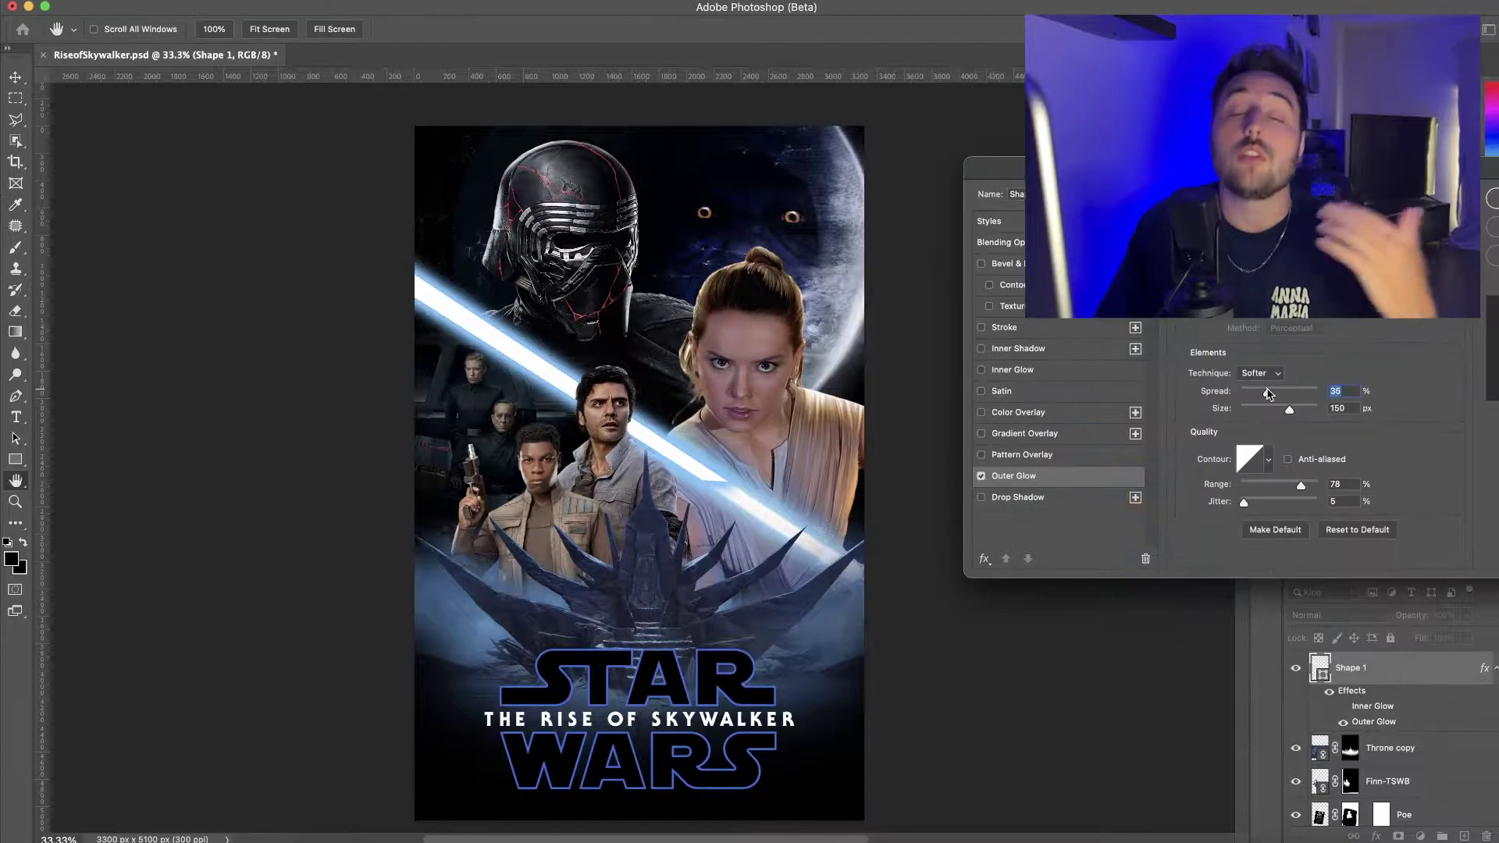
Add a light blue #86deff Inner Glow to Shape 1 and set its Outer Glow size to 221 px
click(585, 378)
click(988, 257)
click(500, 342)
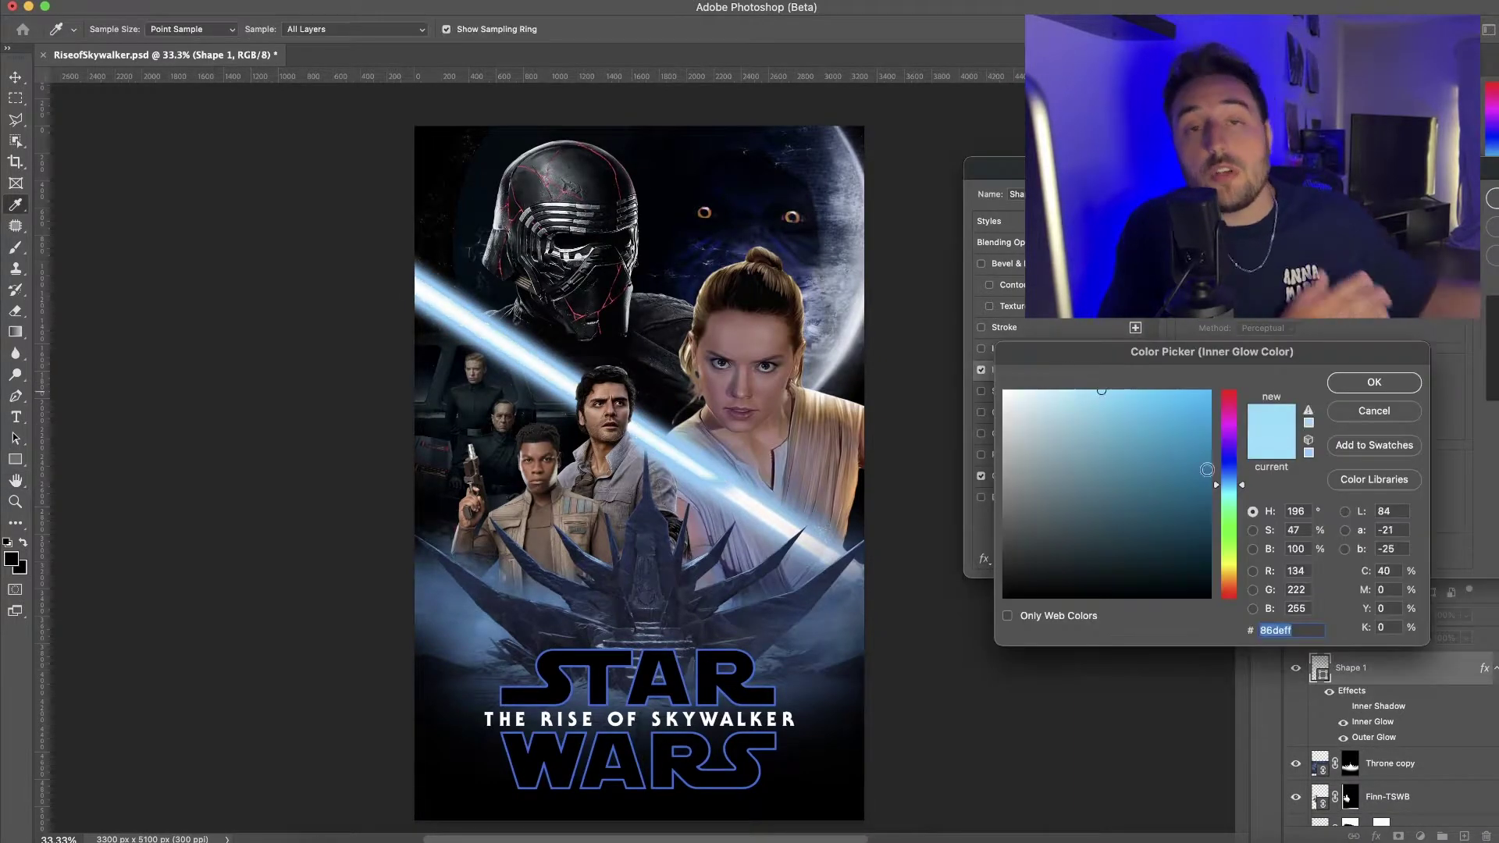
key(Return)
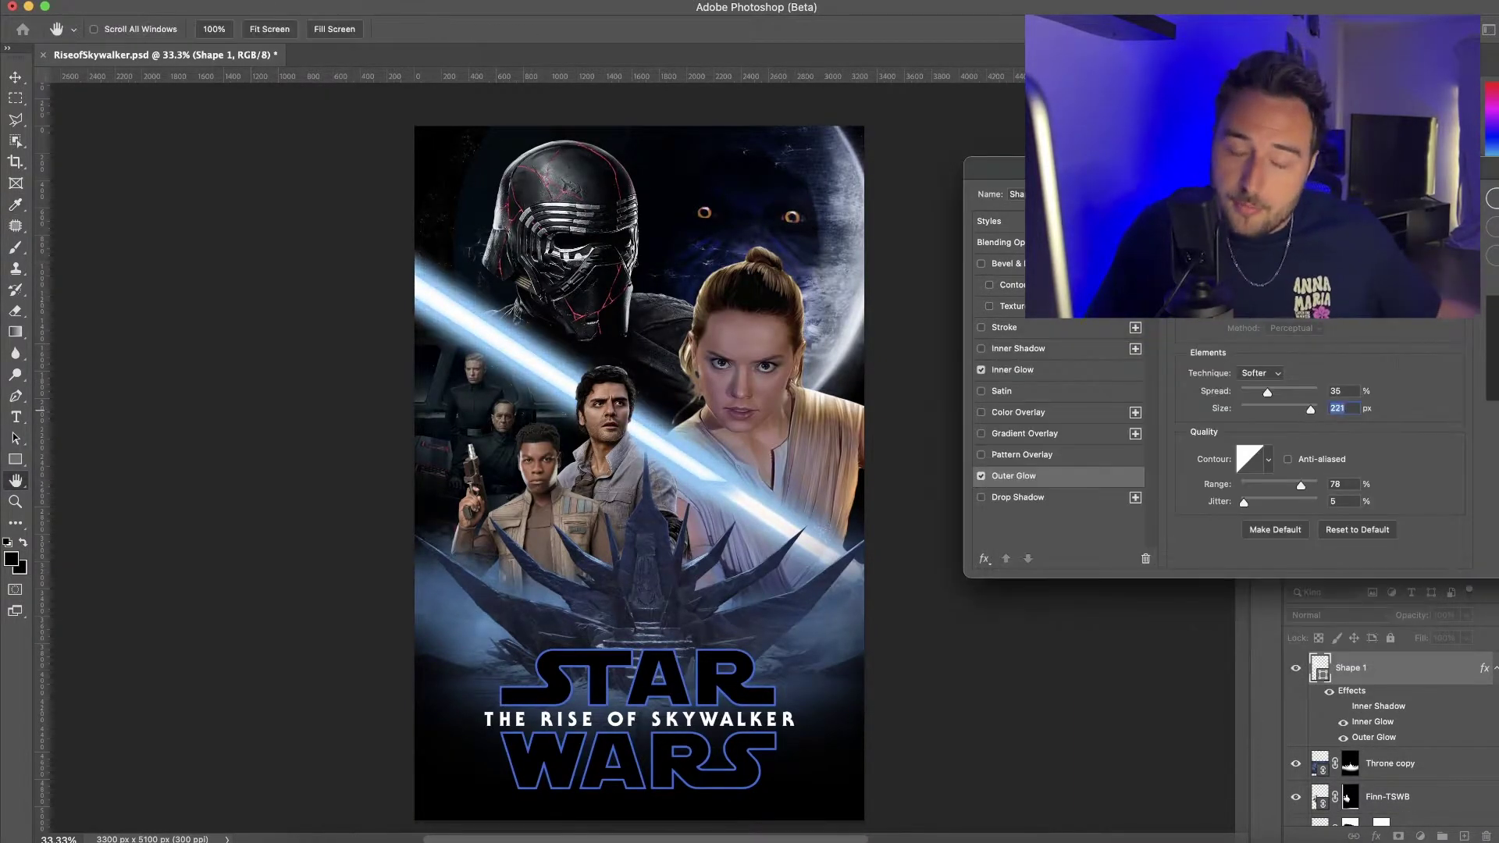
key(Return)
Apply a Gaussian Blur to the Shape 1 blade, converting the layer to a smart object
key(v)
click(406, 9)
mouse_move(421, 199)
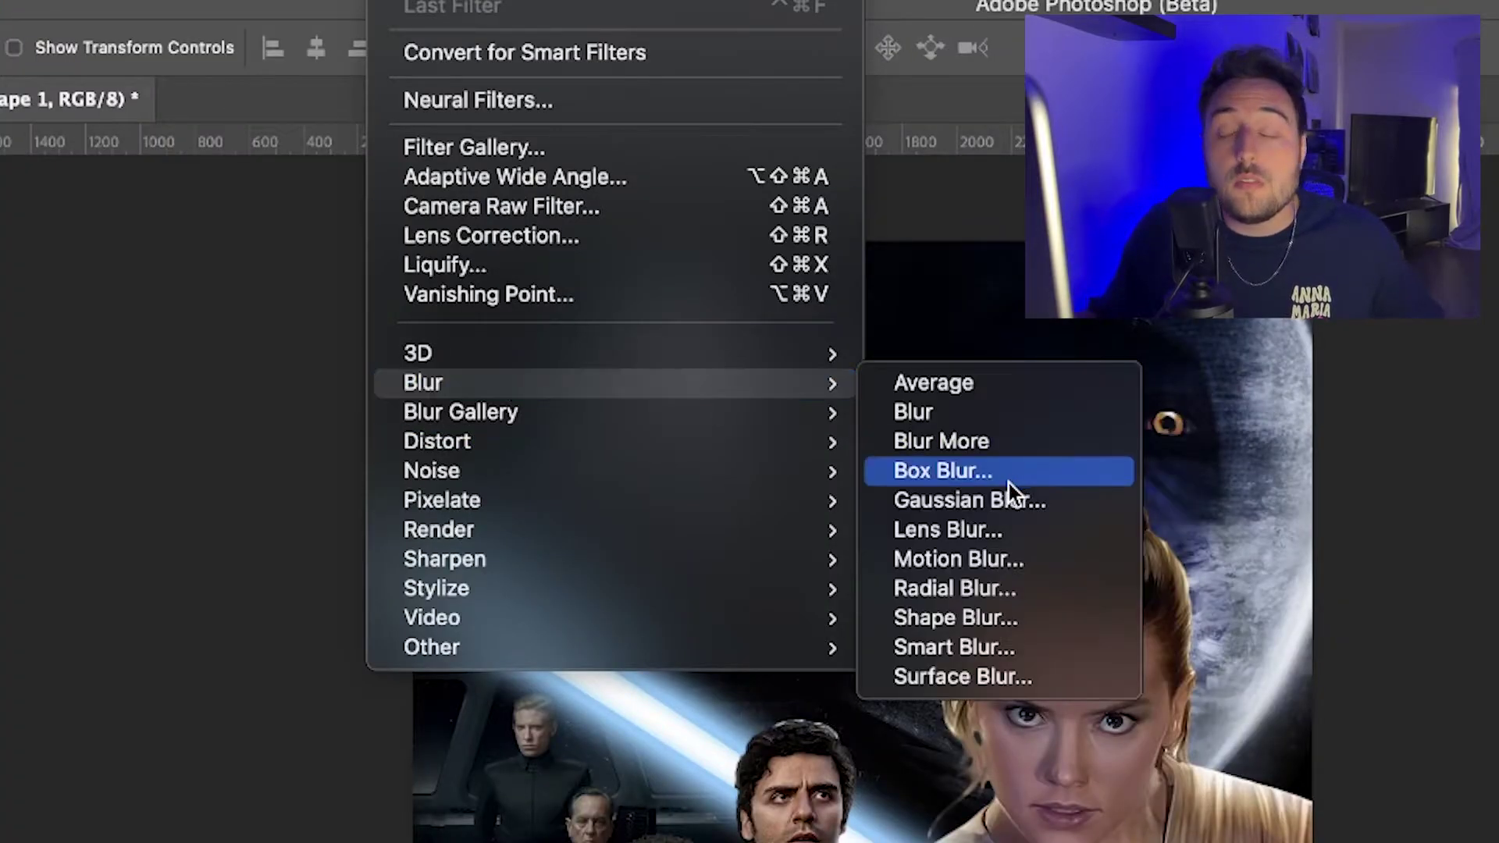
click(719, 253)
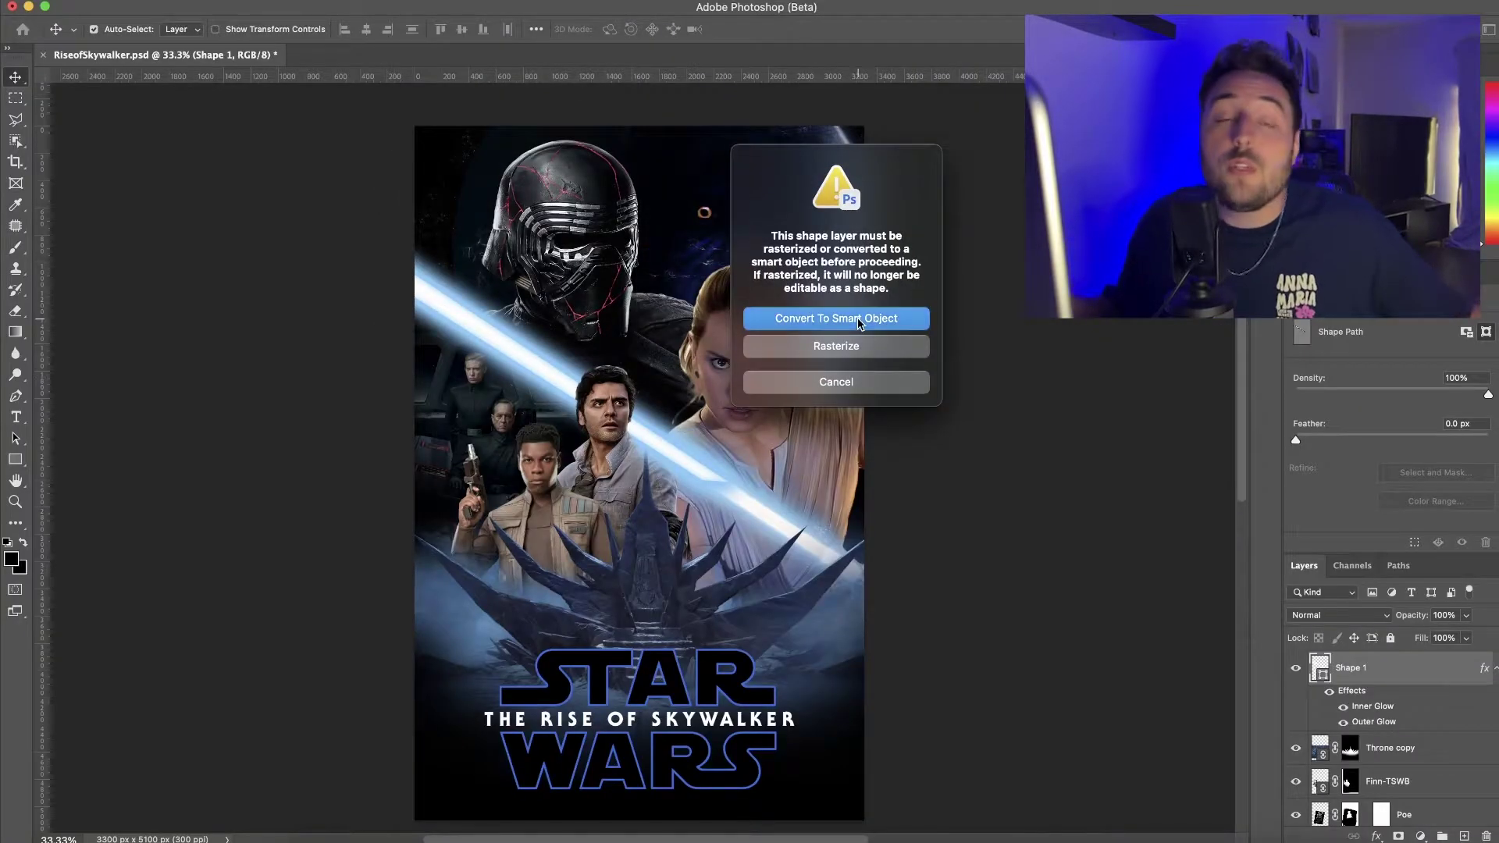
click(859, 319)
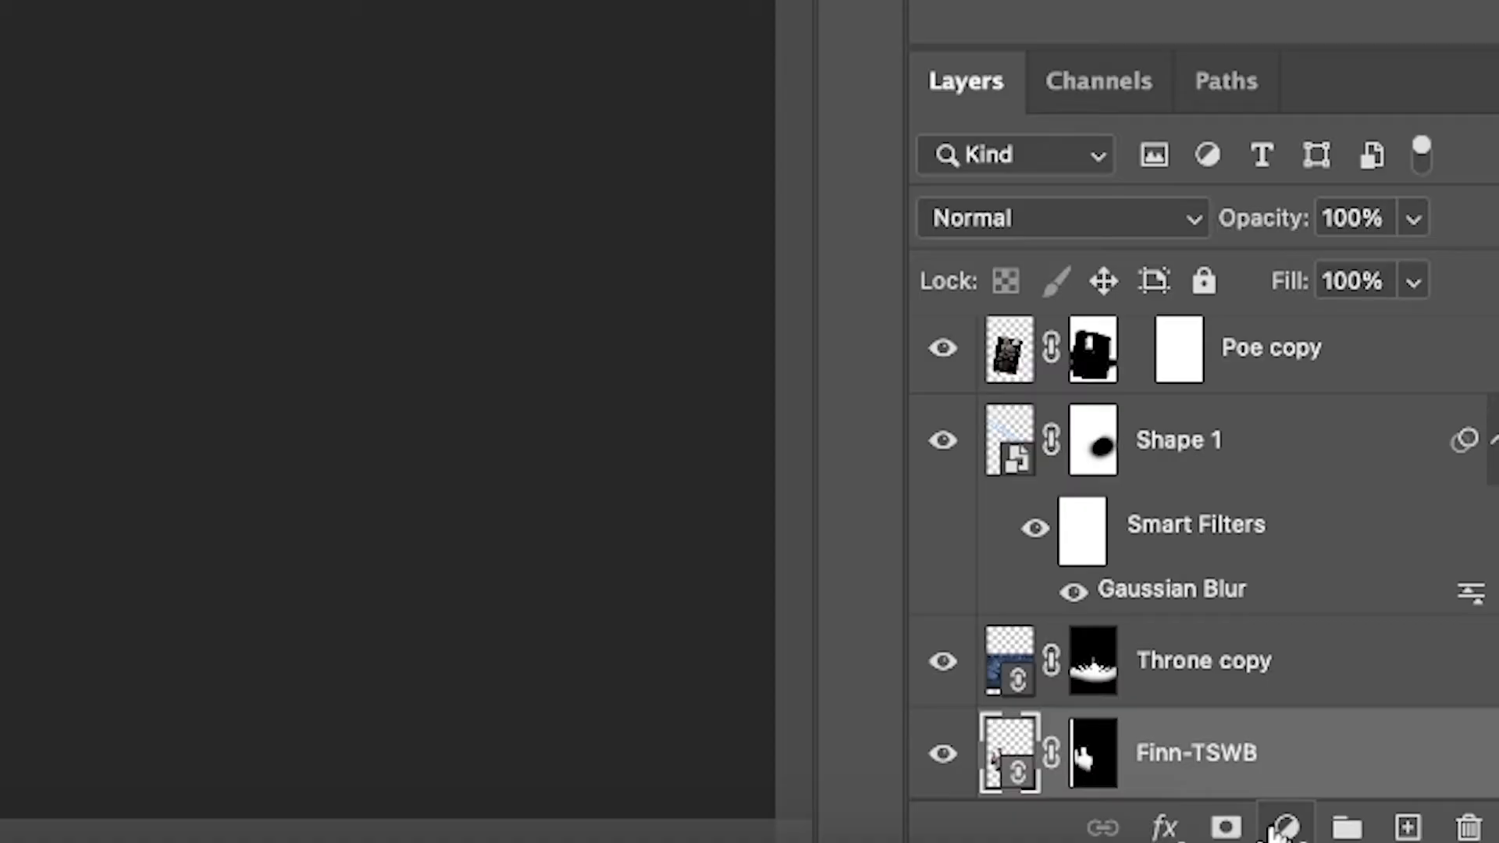
Add a clipped Color Balance adjustment to Finn-TSWB, set midtones Cyan–Red to -7, and switch to another tone range
click(1420, 834)
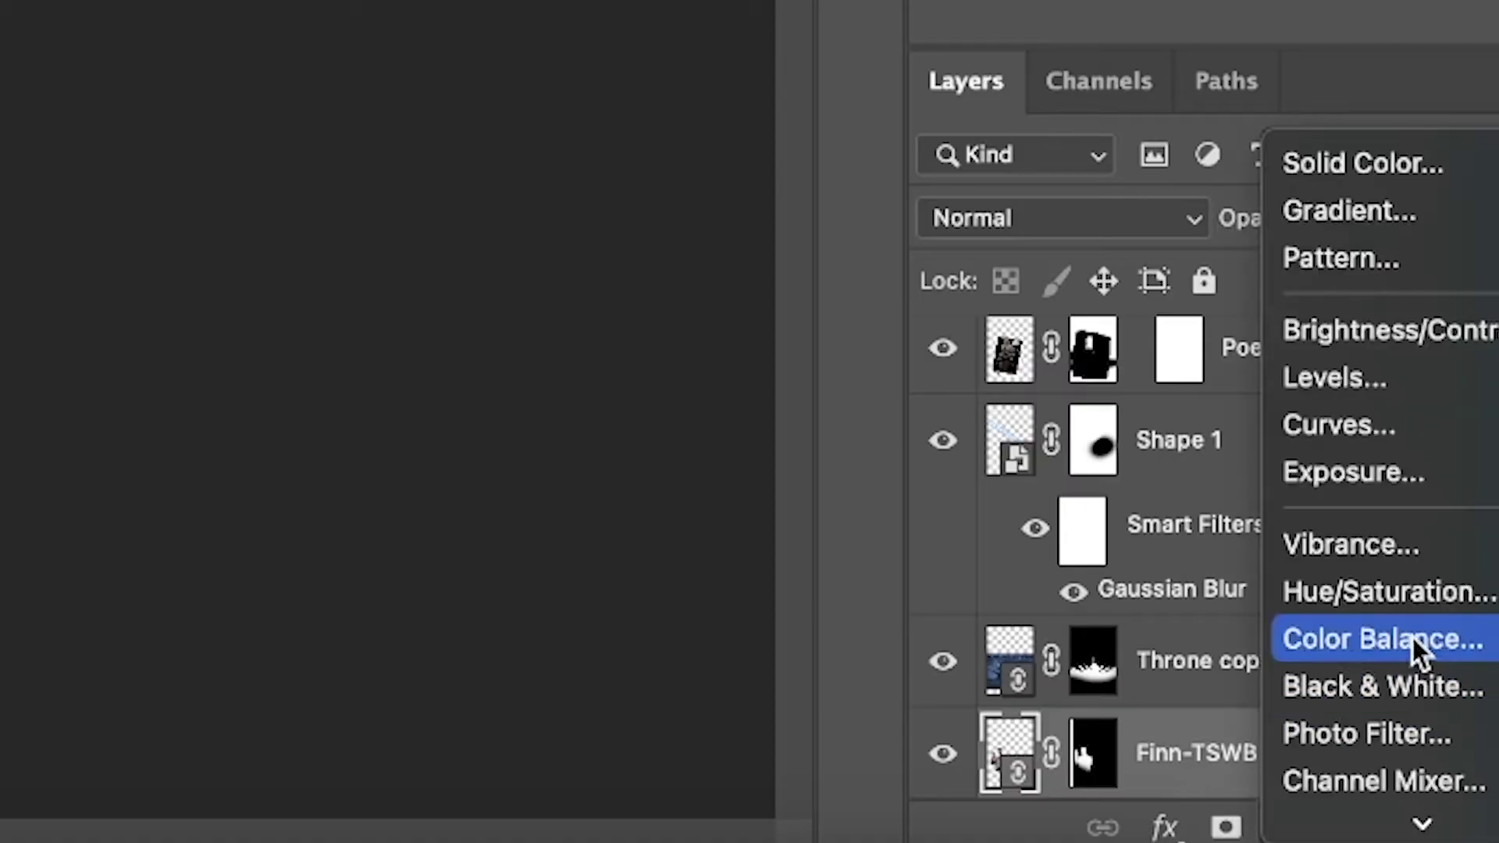
click(1462, 769)
drag(1371, 364, 1361, 363)
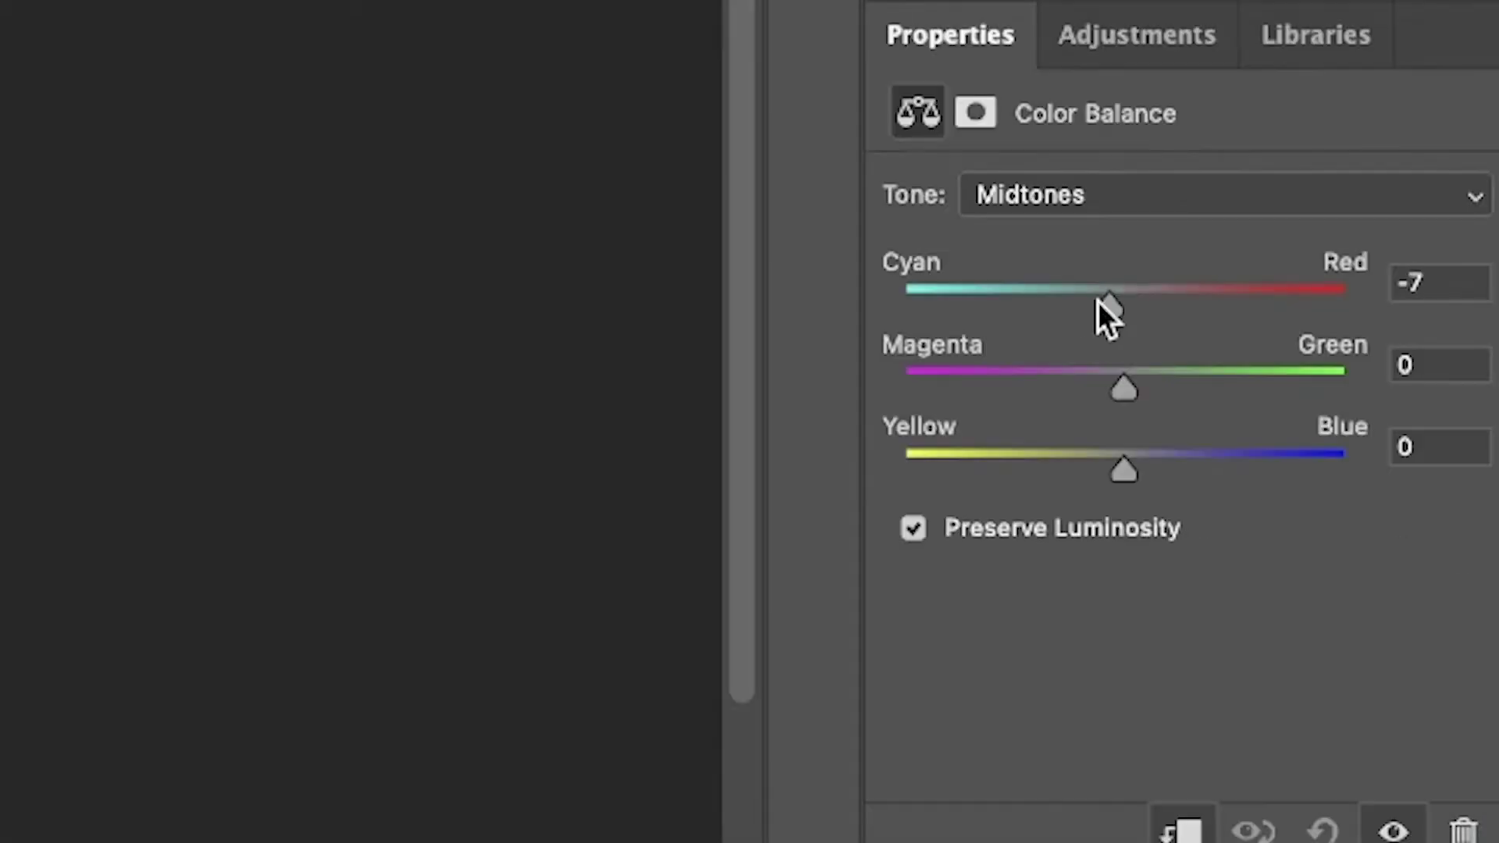
click(1211, 190)
click(1179, 148)
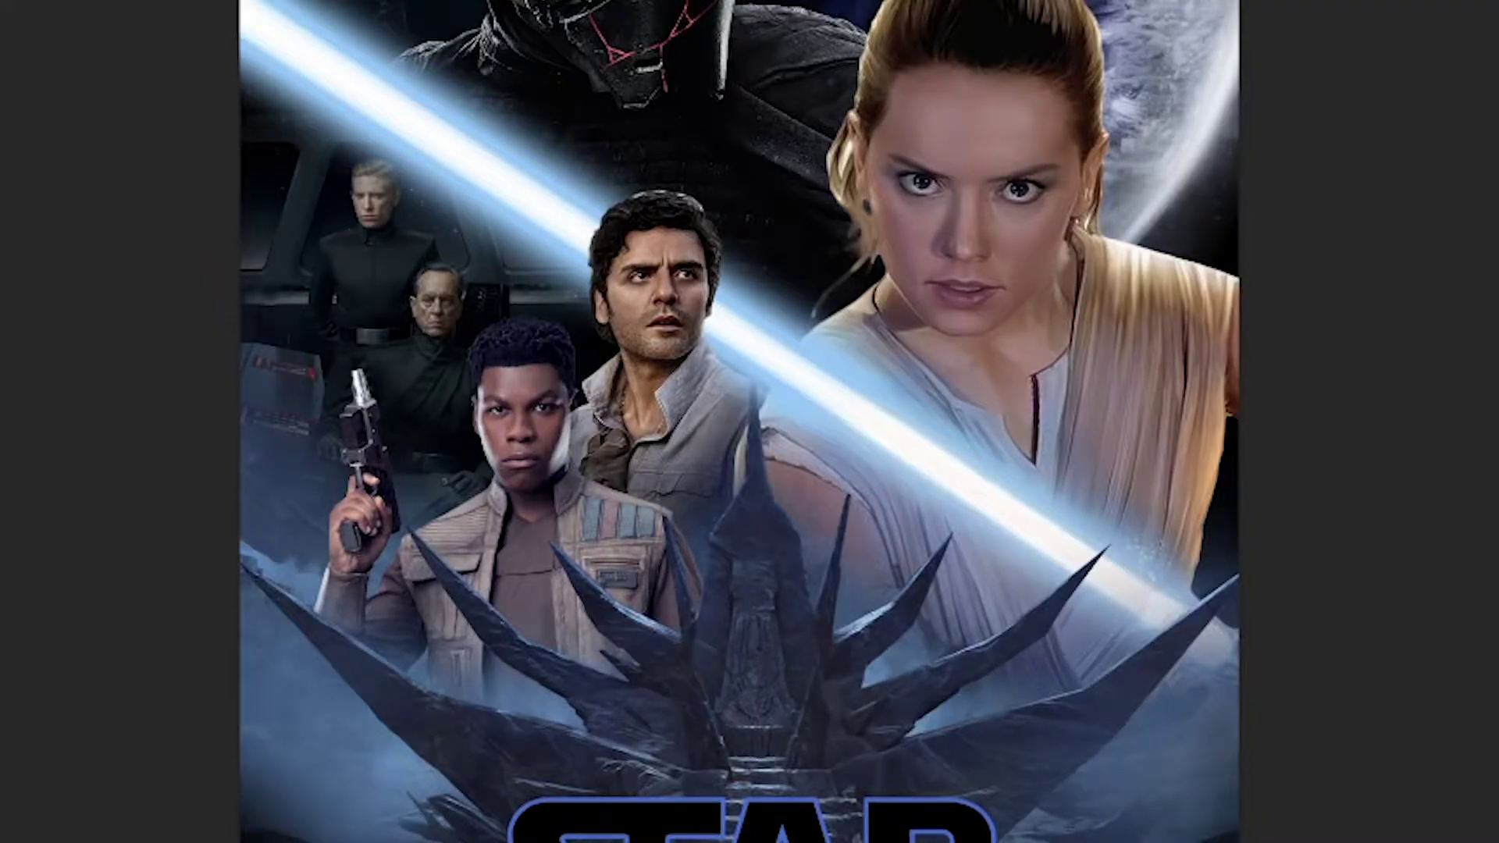
Add a Gradient Map adjustment directly above the Color Balance 2 layer, beneath the Logo
click(1401, 337)
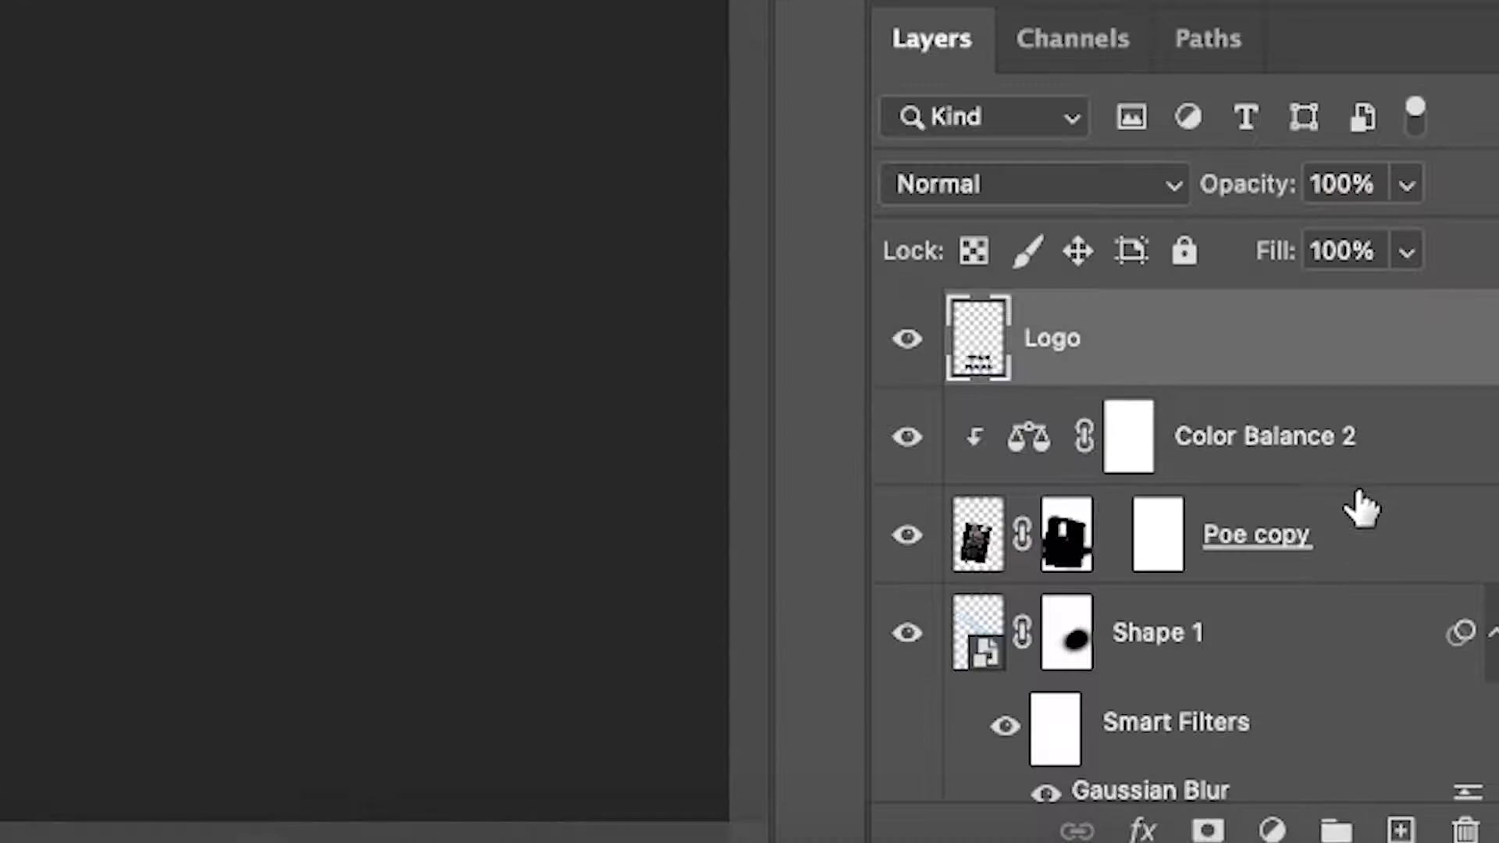
click(1373, 705)
click(1422, 837)
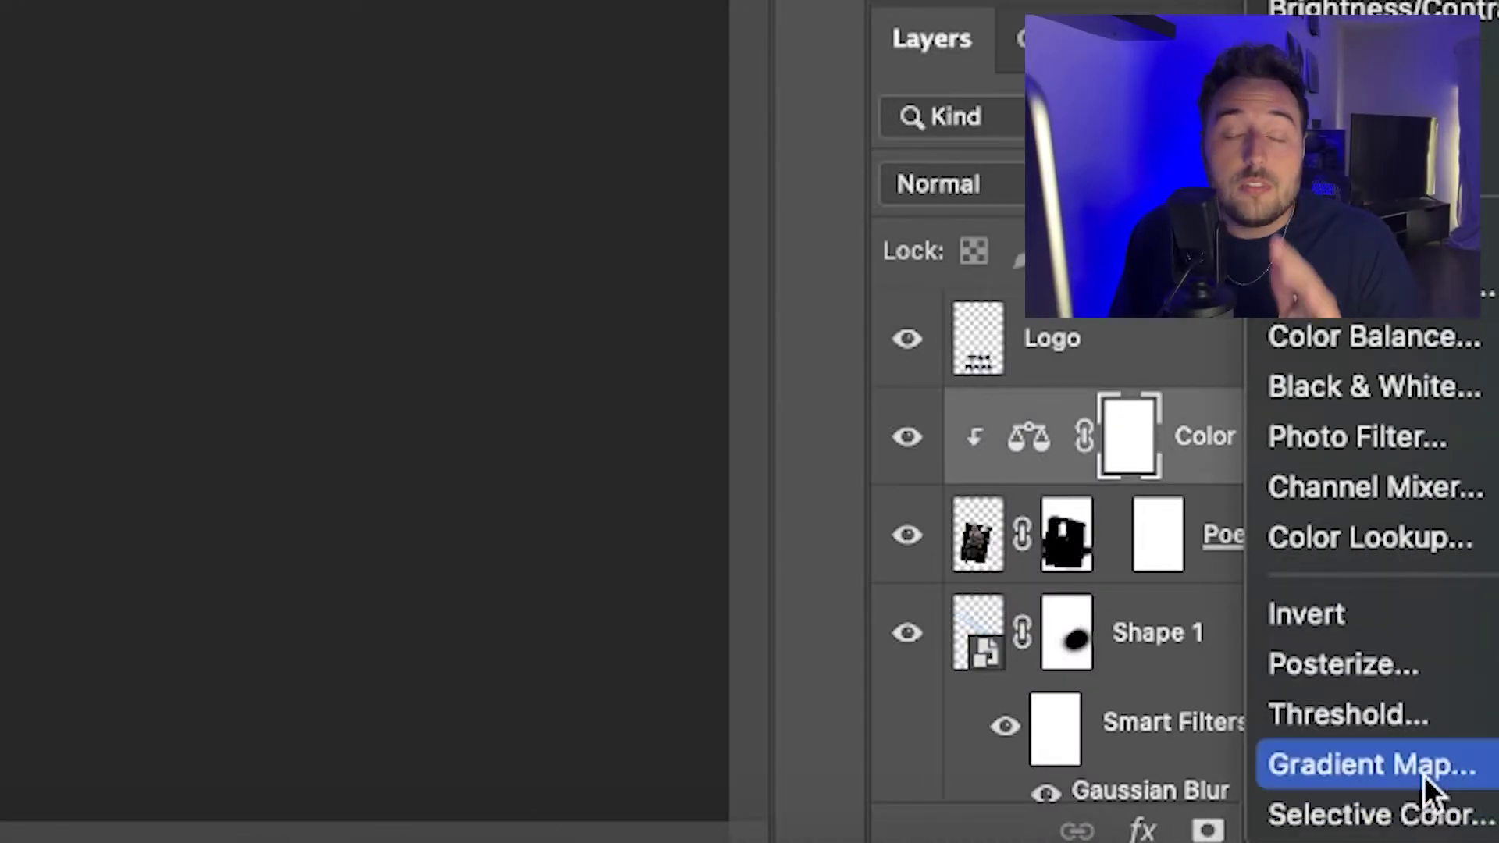
click(1432, 793)
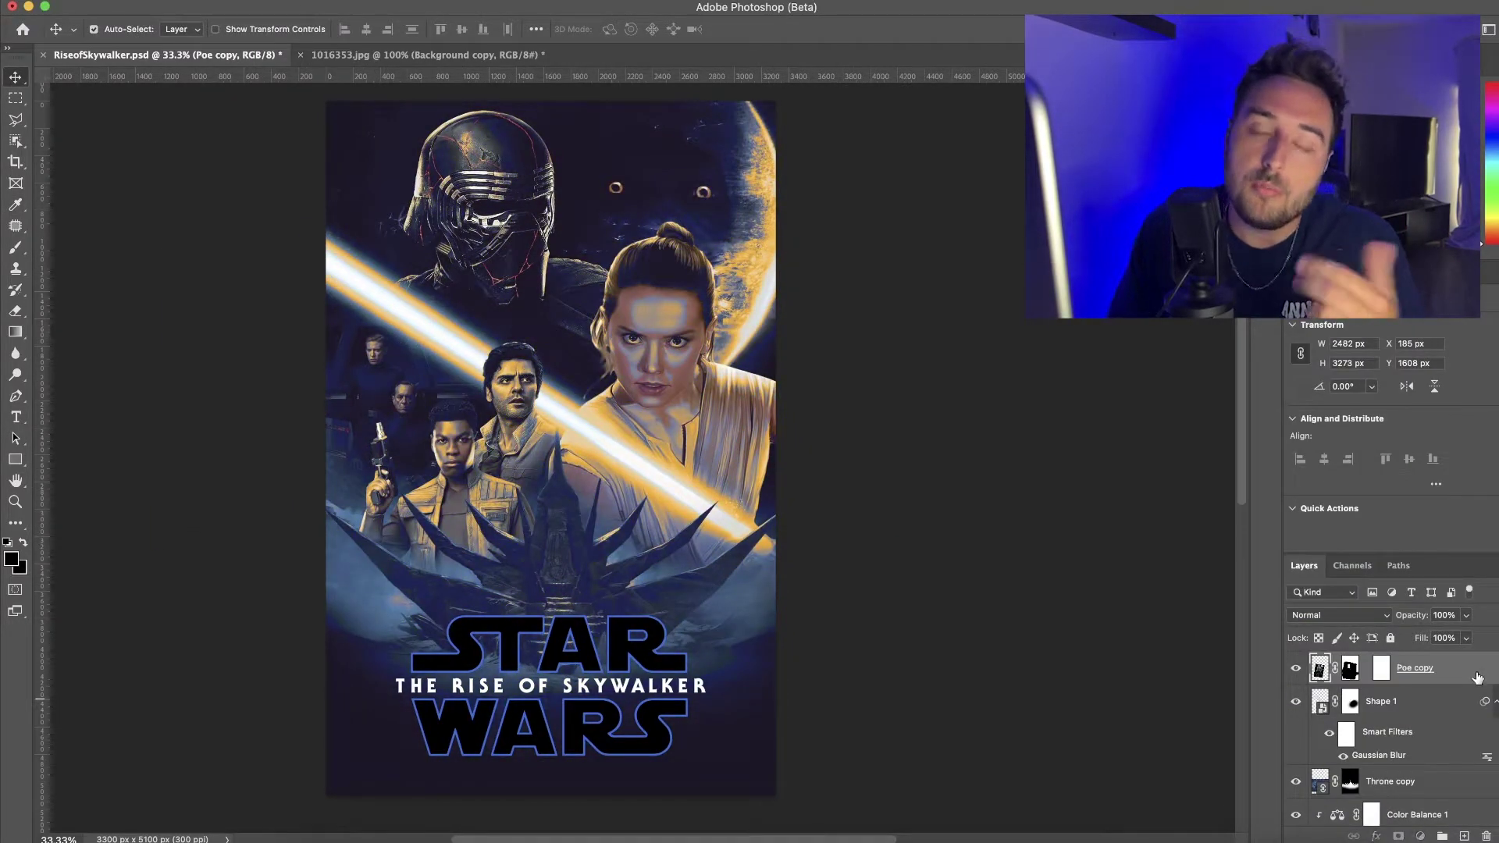
Give the Poe copy layer an Inner Glow with Linear Dodge (Add) blending and convert the effect into its own clipped layer
double_click(1478, 676)
click(651, 422)
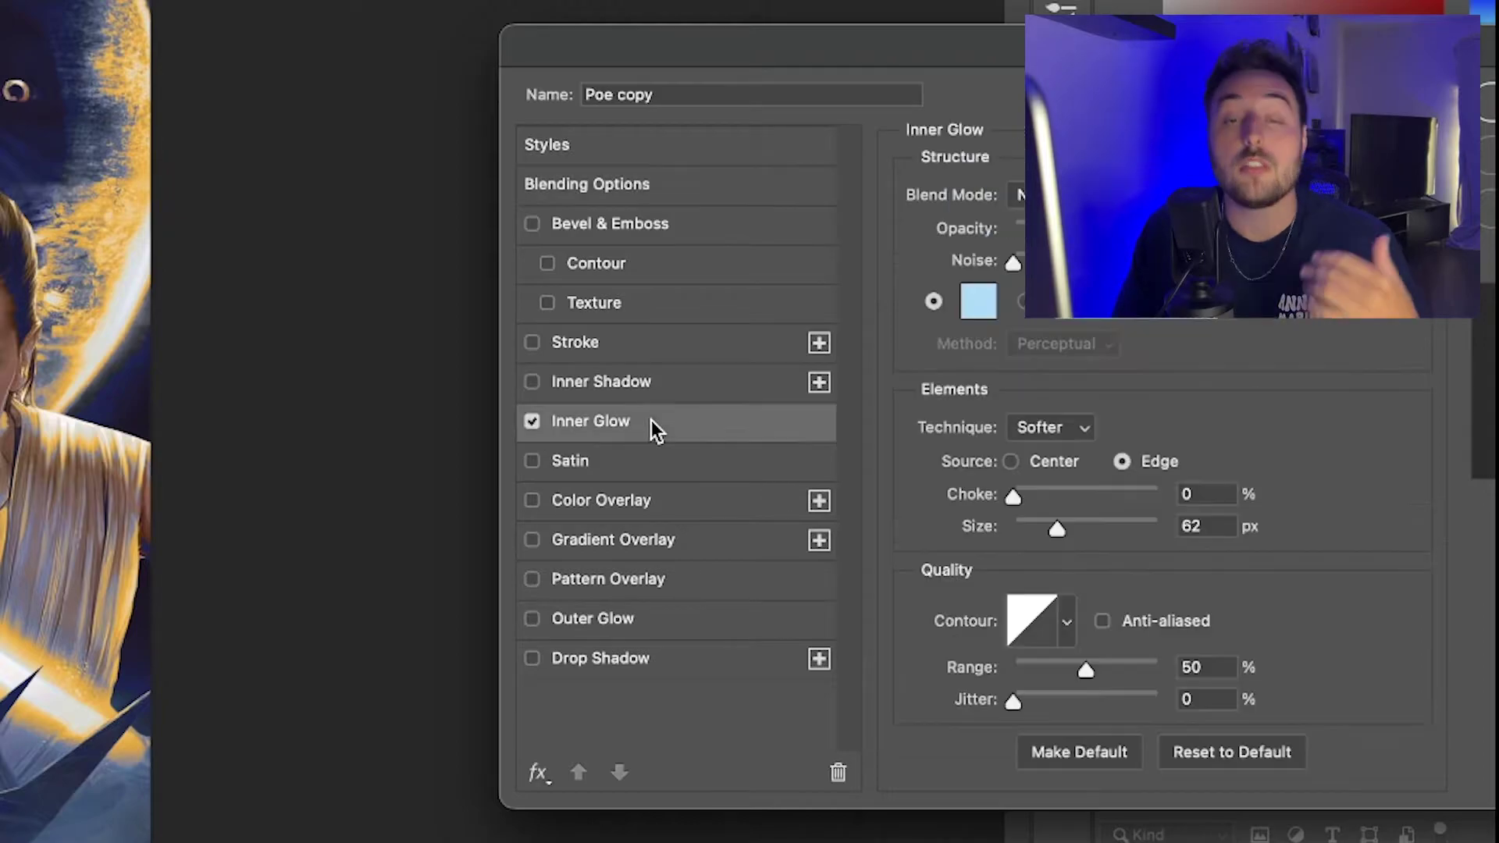
click(979, 302)
click(1192, 442)
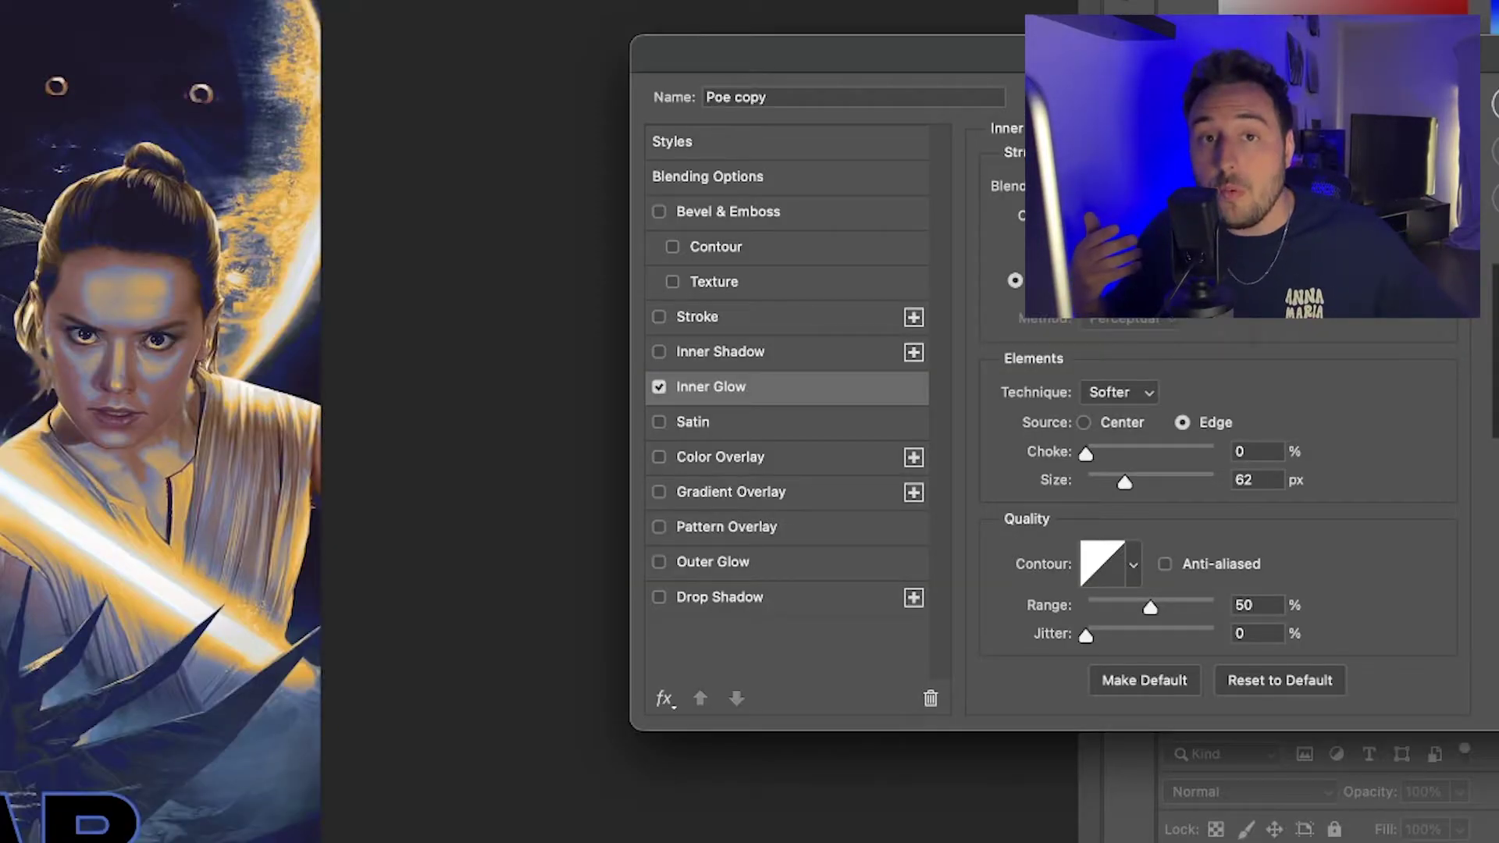
click(1178, 466)
key(Return)
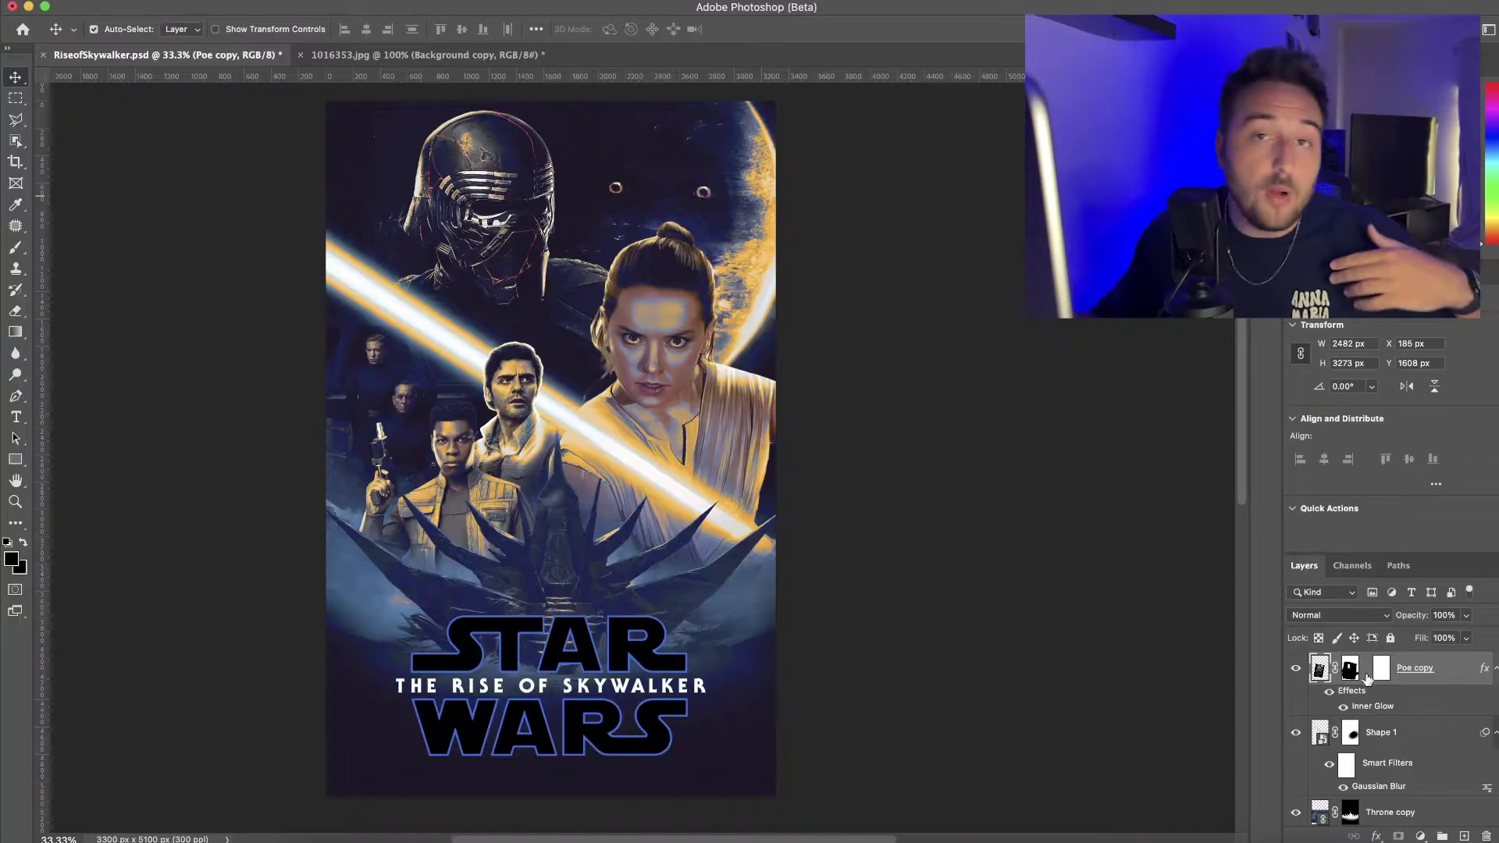
right_click(1368, 707)
click(1446, 797)
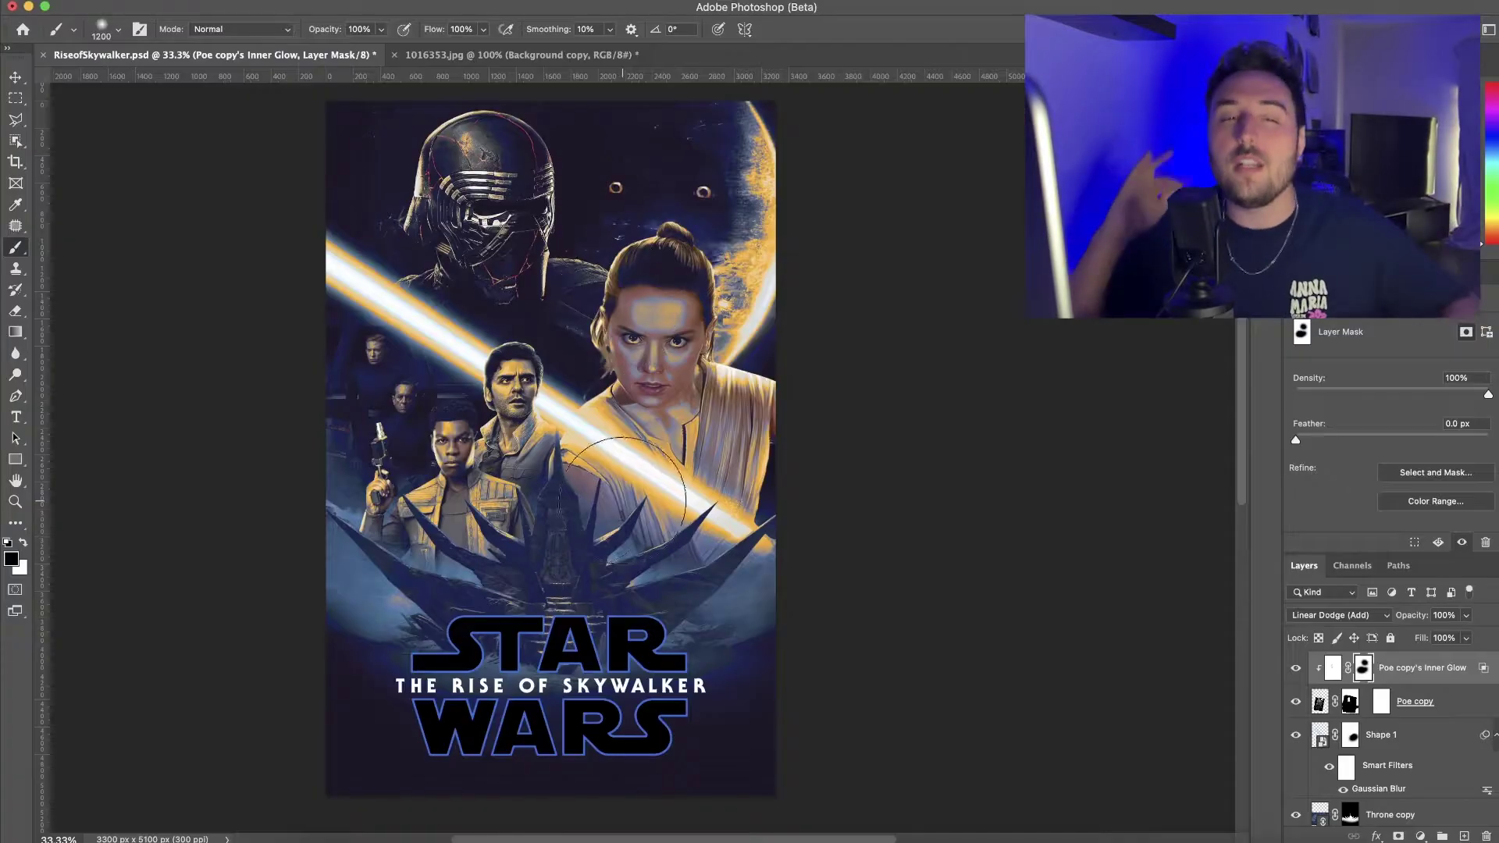
Add an Inner Glow to the Finn-TSWB layer and separate the effect onto its own layer
double_click(1406, 684)
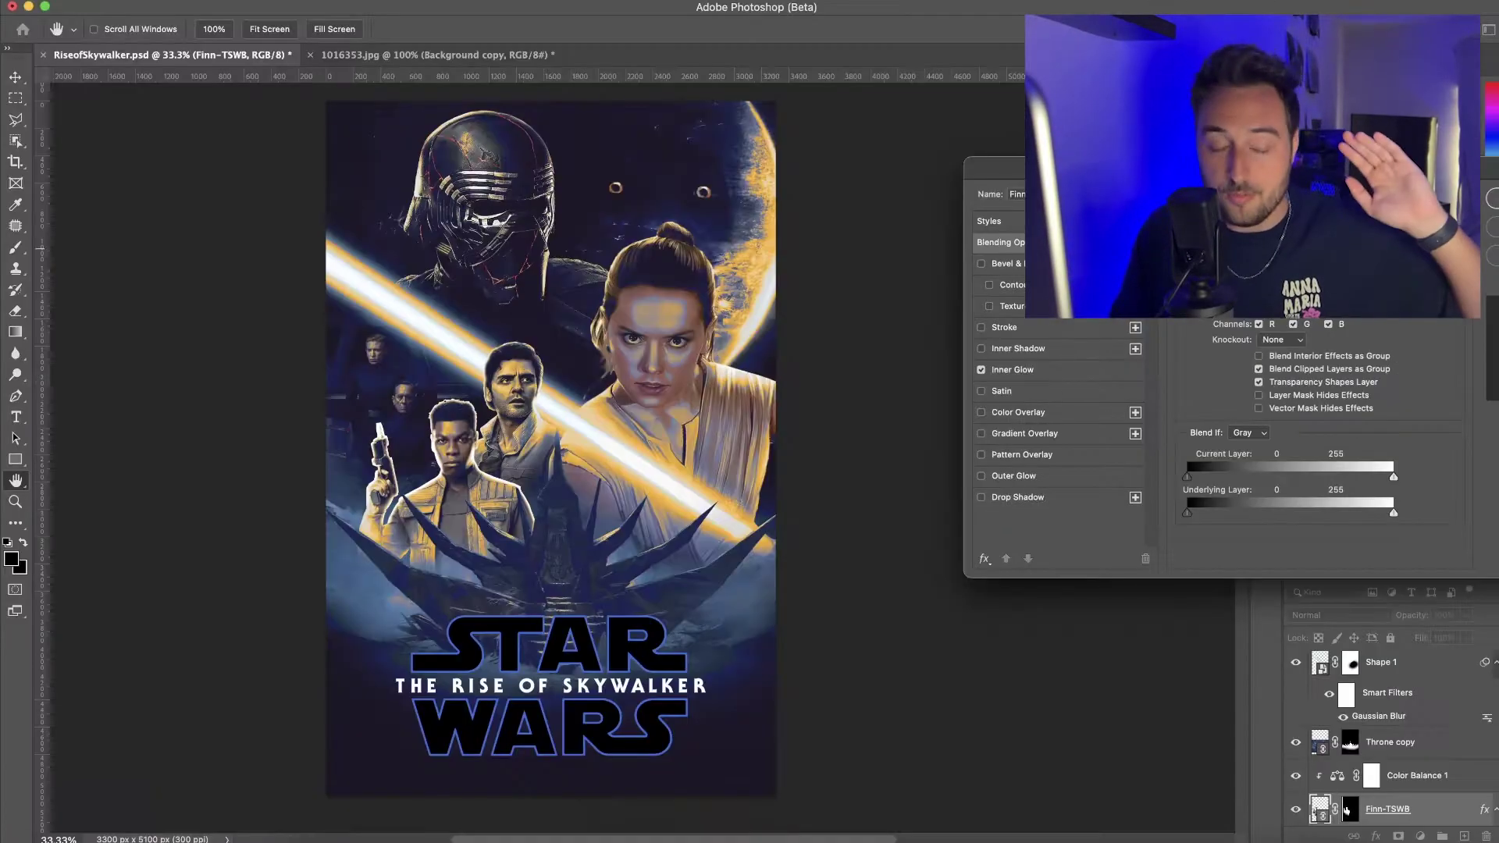
key(Return)
right_click(1241, 714)
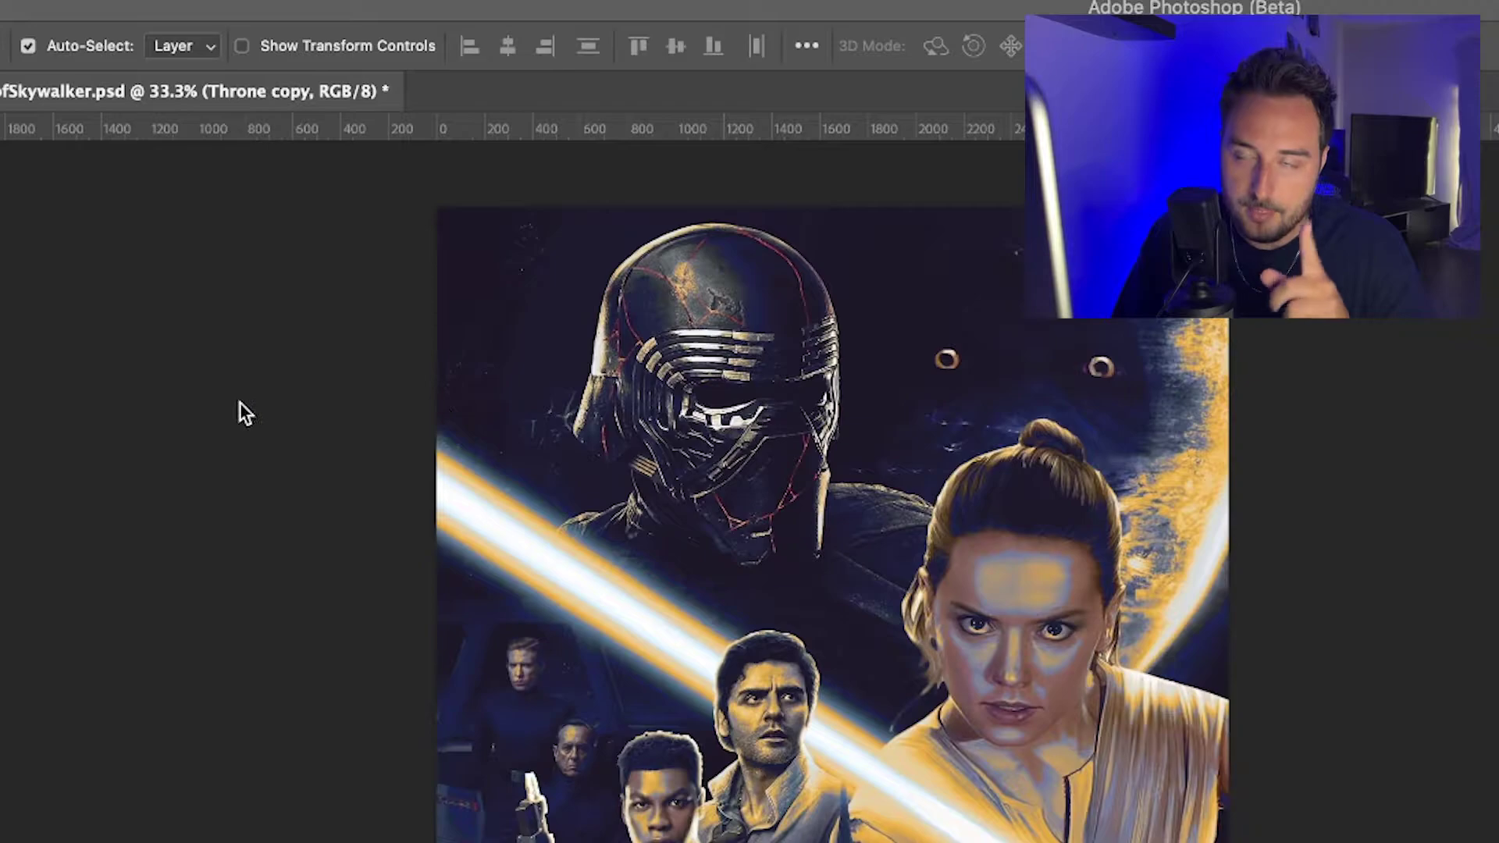
Bring in the Jannah cutout, scale it to 124.94%, and position it at the poster's left edge behind Finn
click(140, 1)
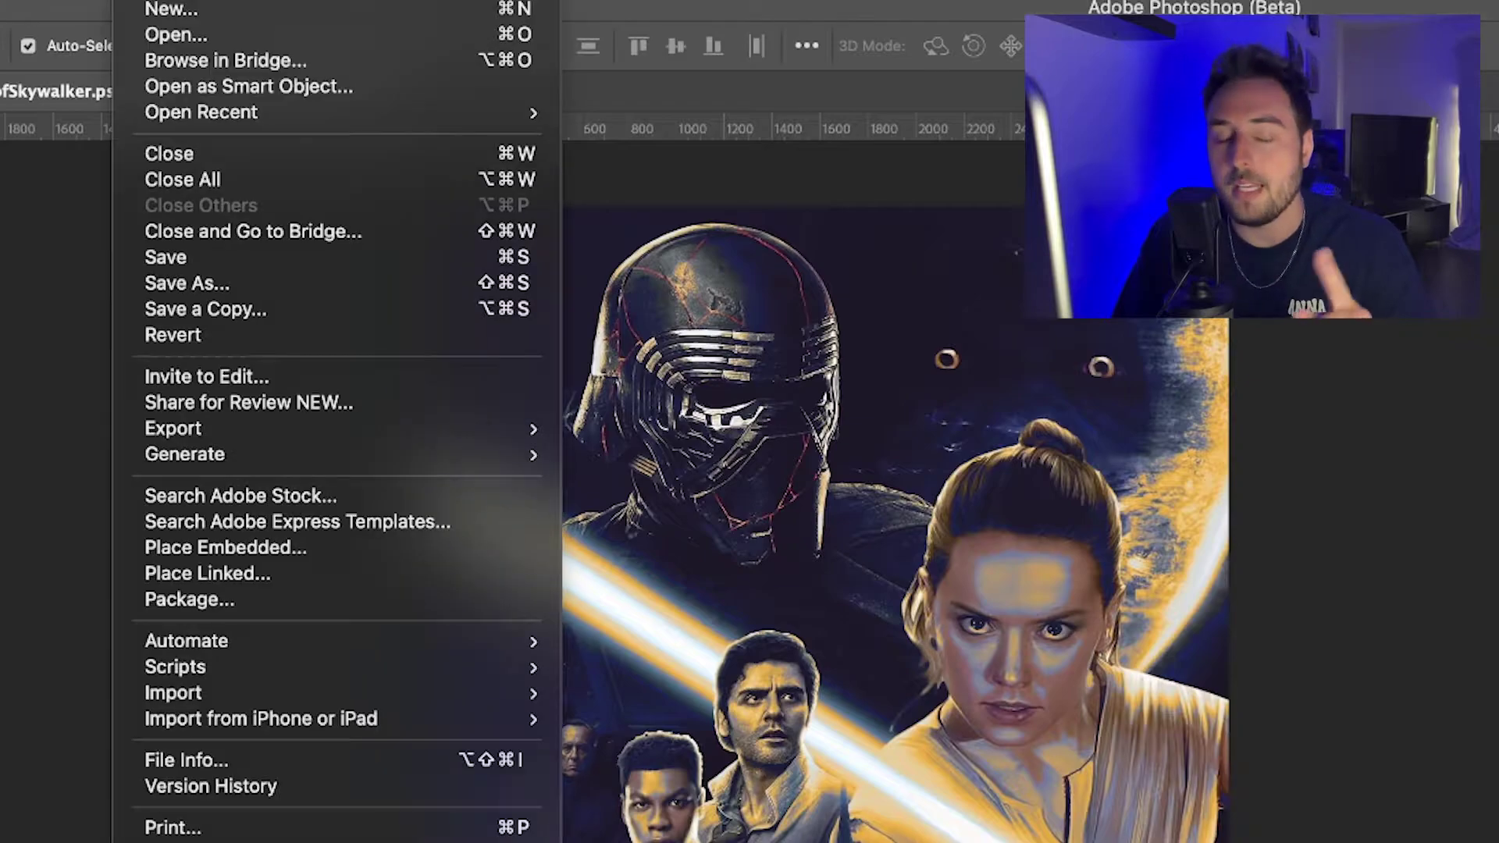
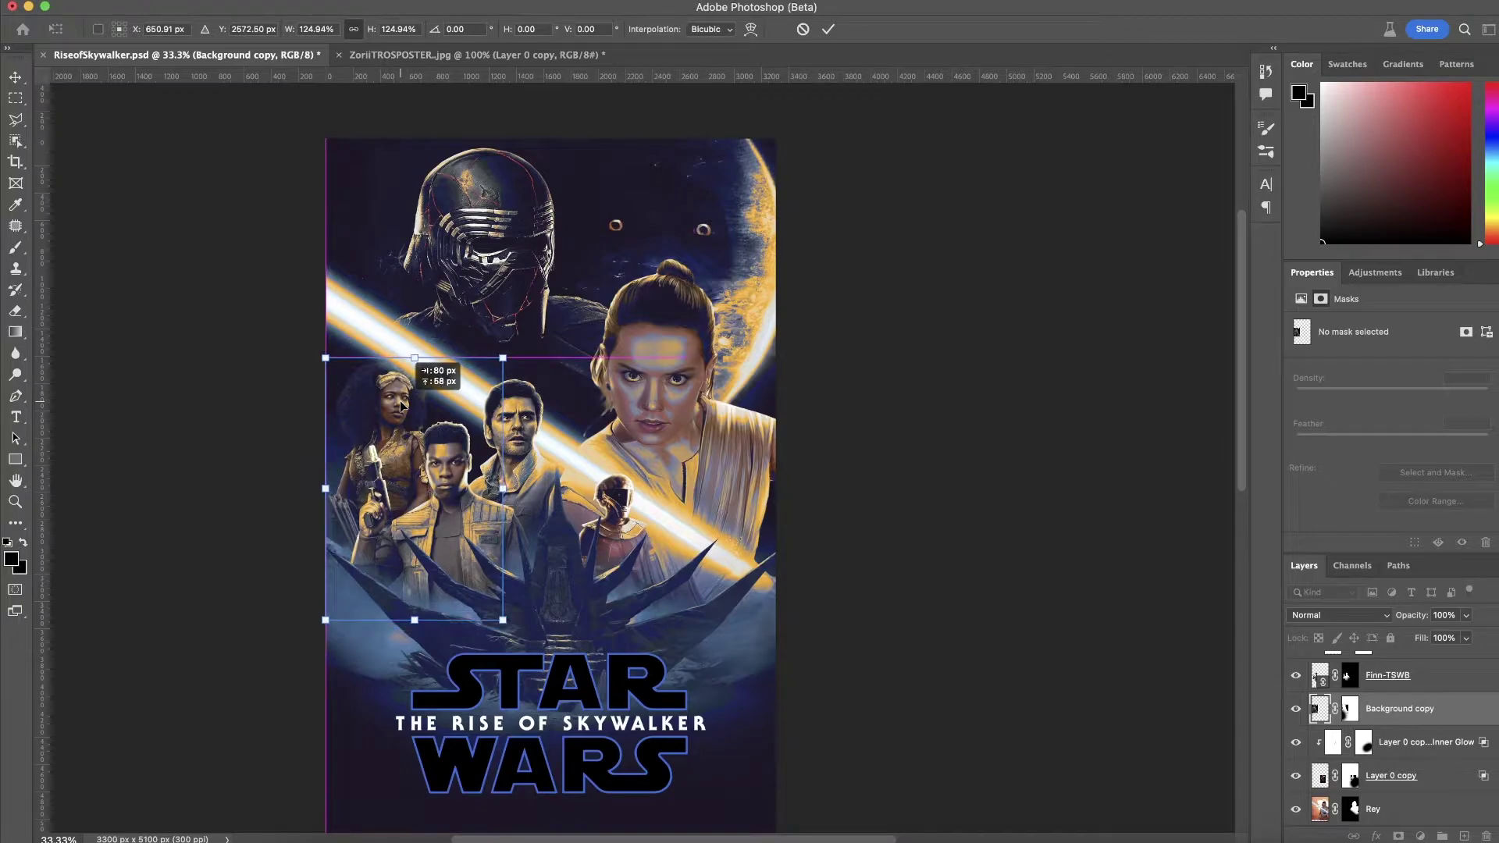
key(Return)
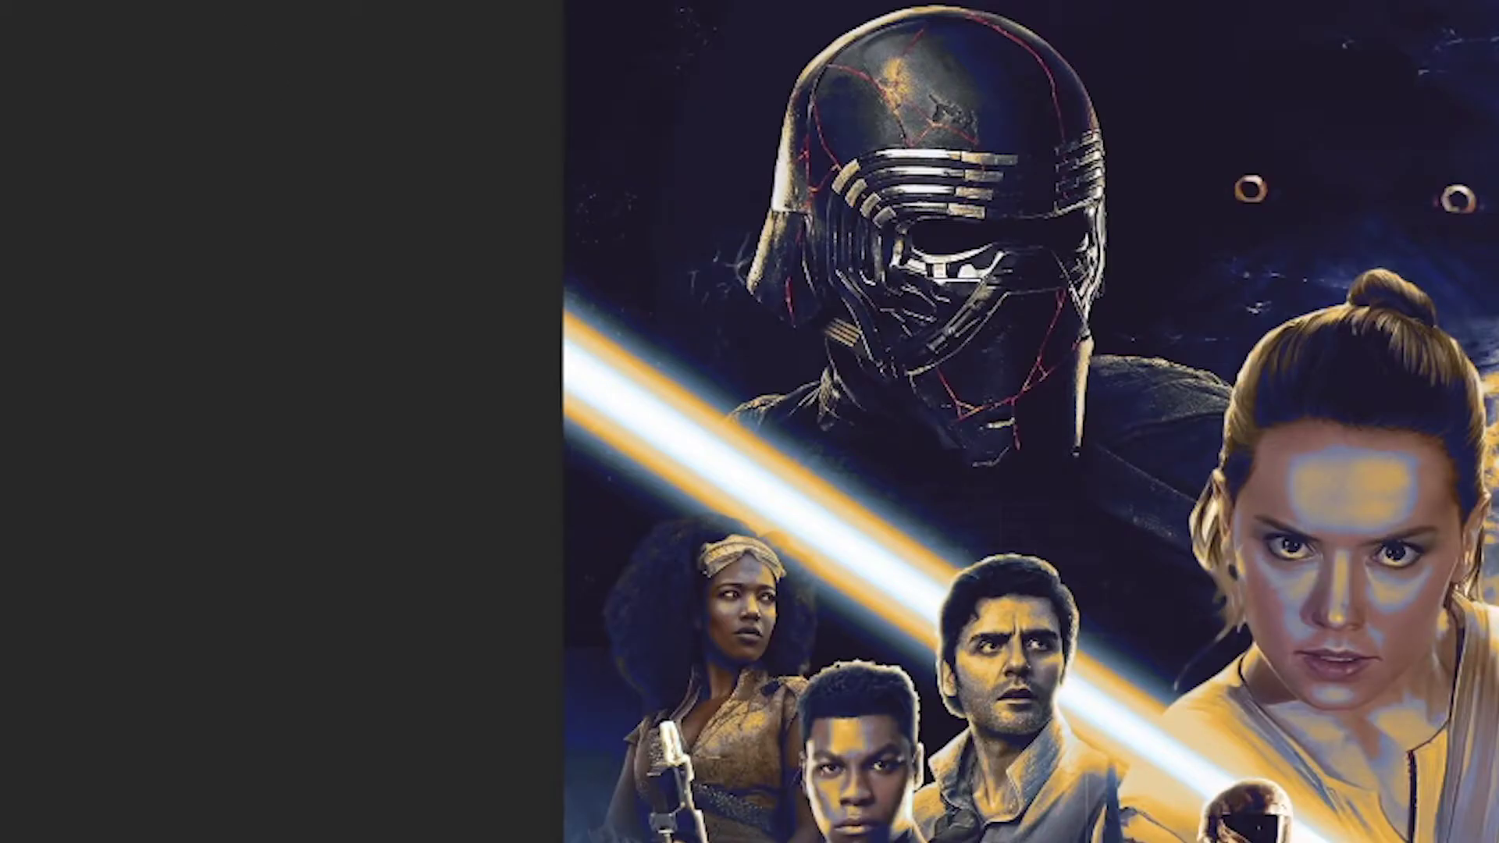
Place pngwing.com-3.png at a reduced size on Rey's robe, tilted about -7°, and move its layer directly beneath Gradient Map 1
click(267, 455)
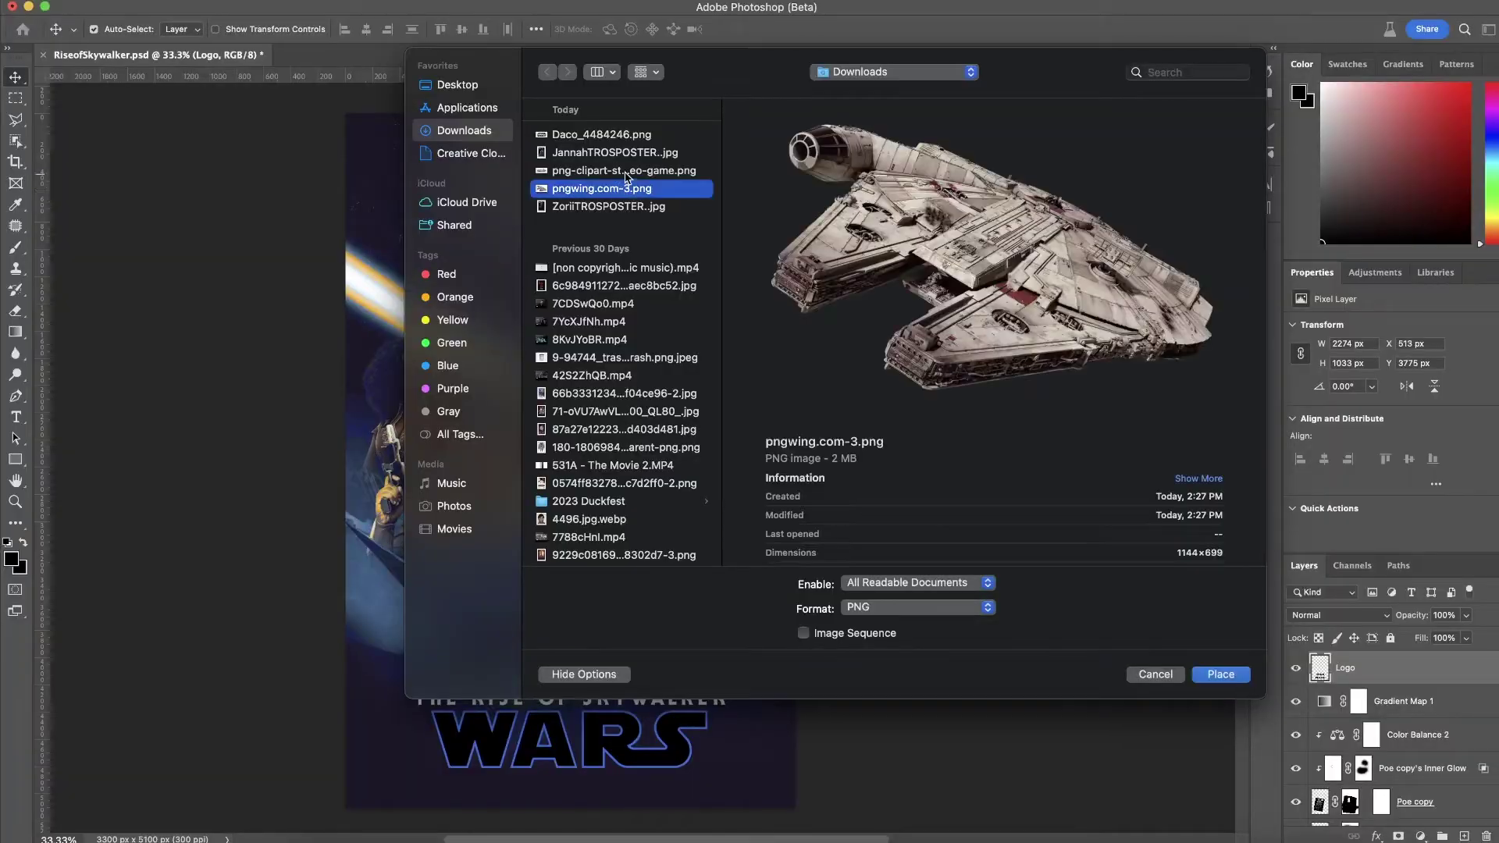
click(1222, 674)
drag(1476, 4, 524, 602)
drag(422, 633, 1385, 299)
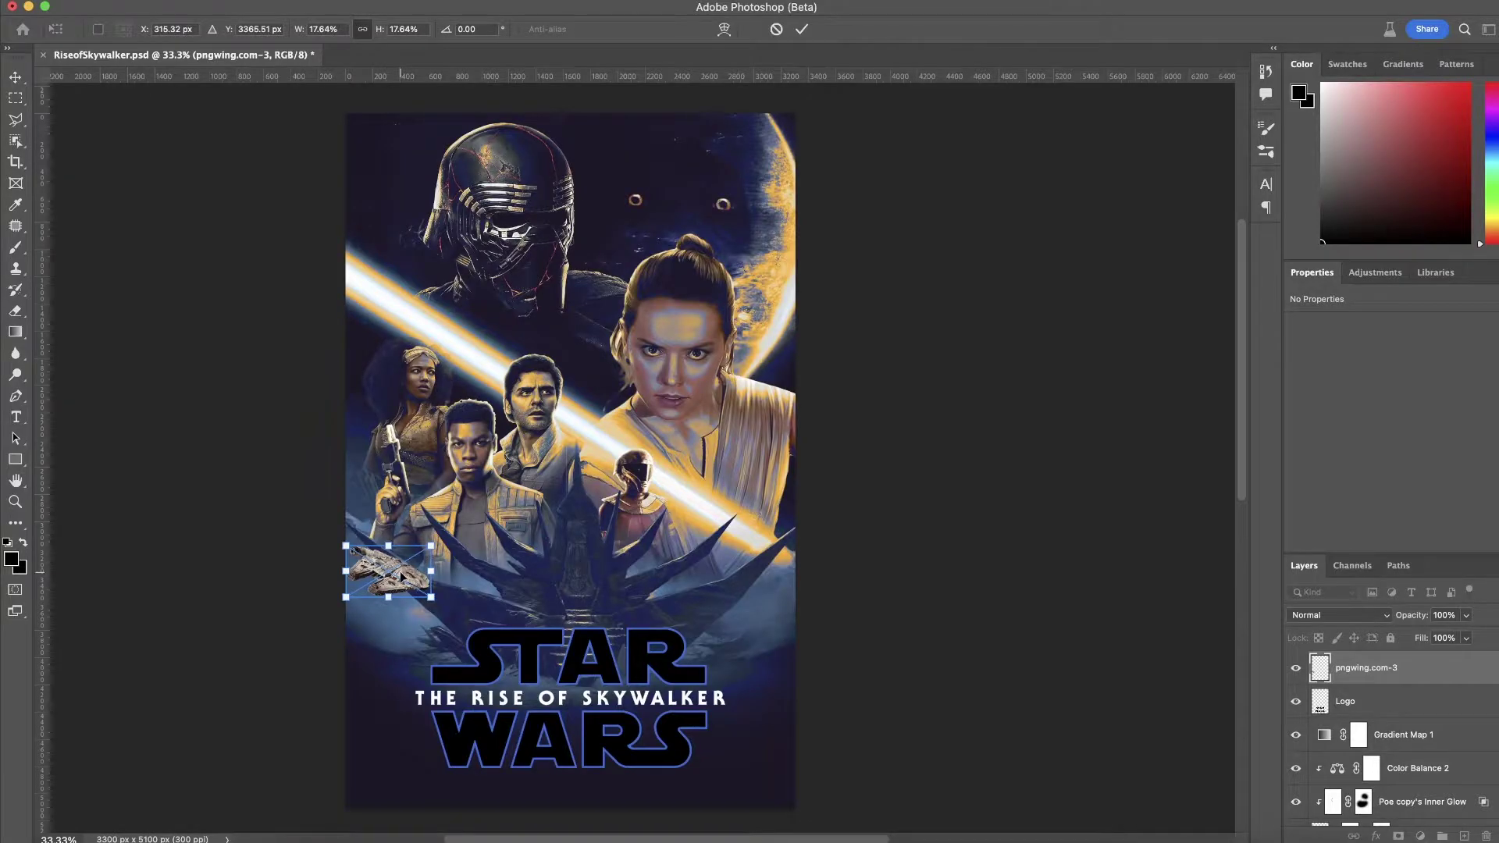
drag(761, 437, 755, 448)
key(Return)
drag(1374, 668, 1416, 759)
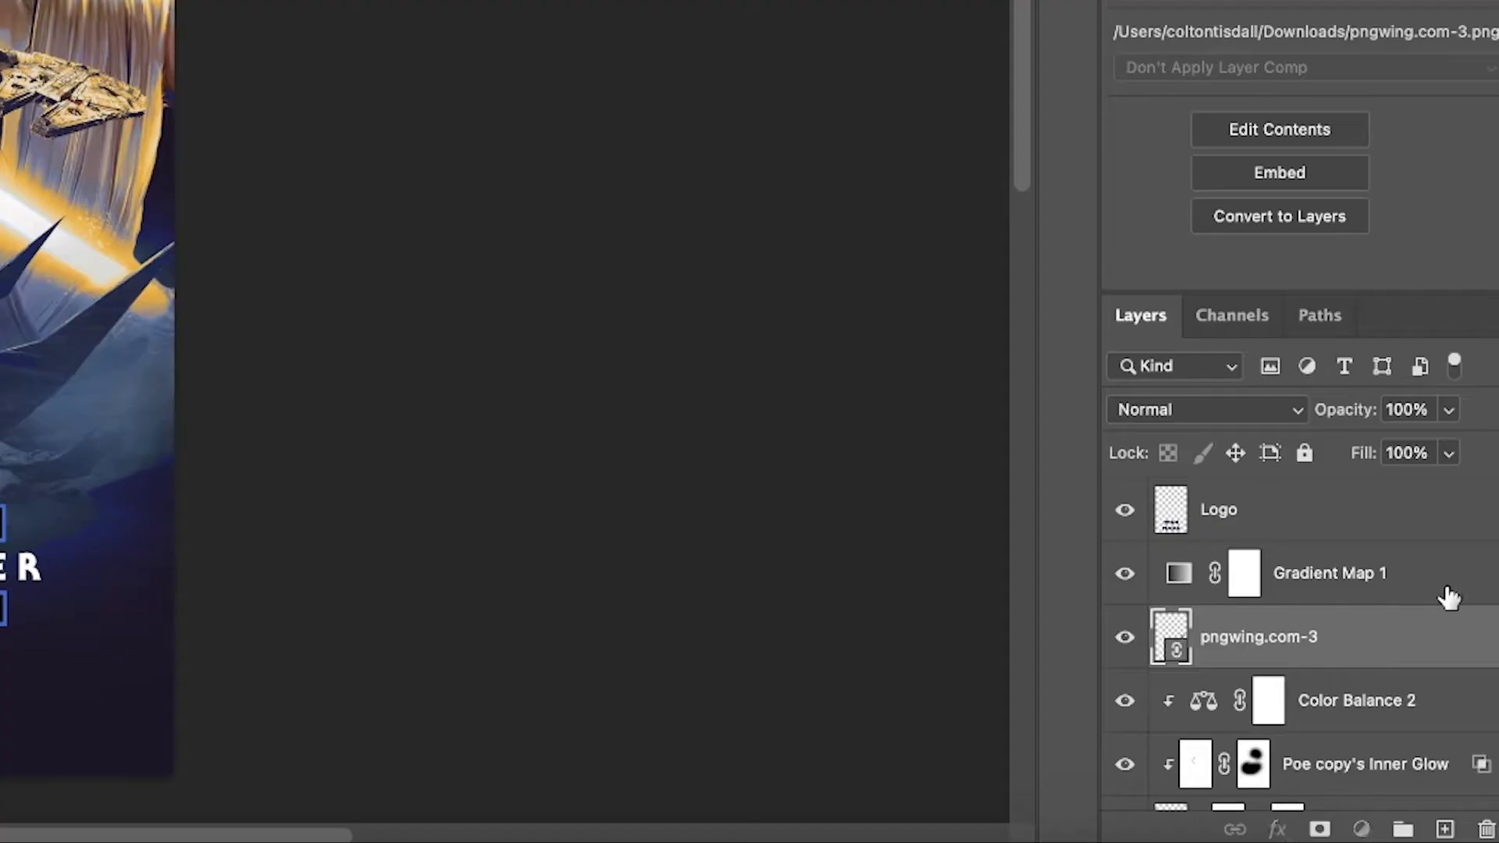
Recolor the Gradient Map 1 stops, making the one at location 44 cyan and the one at location 81 dark red
click(1461, 706)
click(1365, 613)
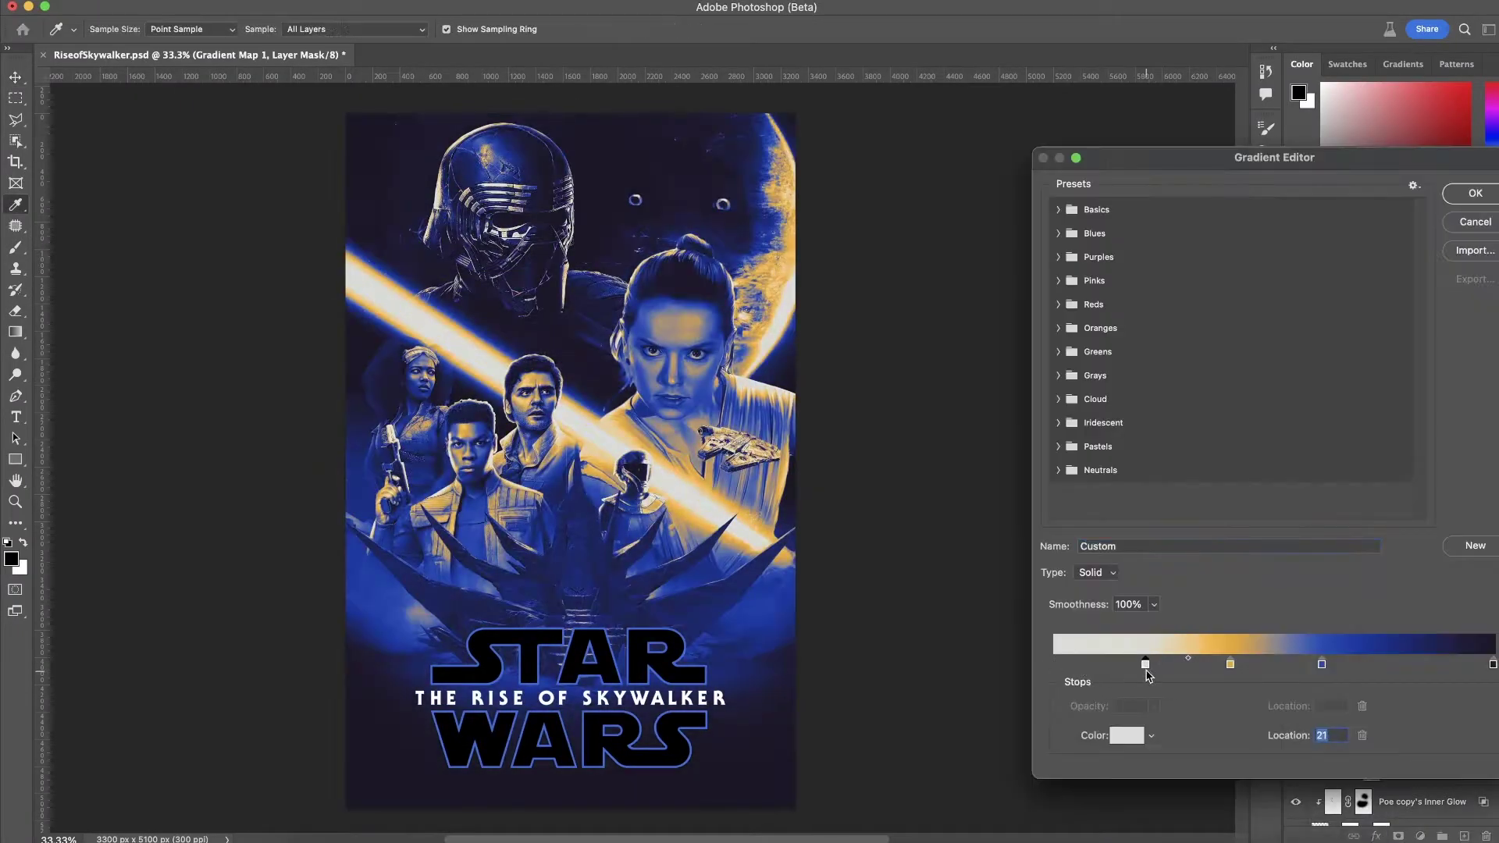
double_click(1230, 664)
click(1229, 399)
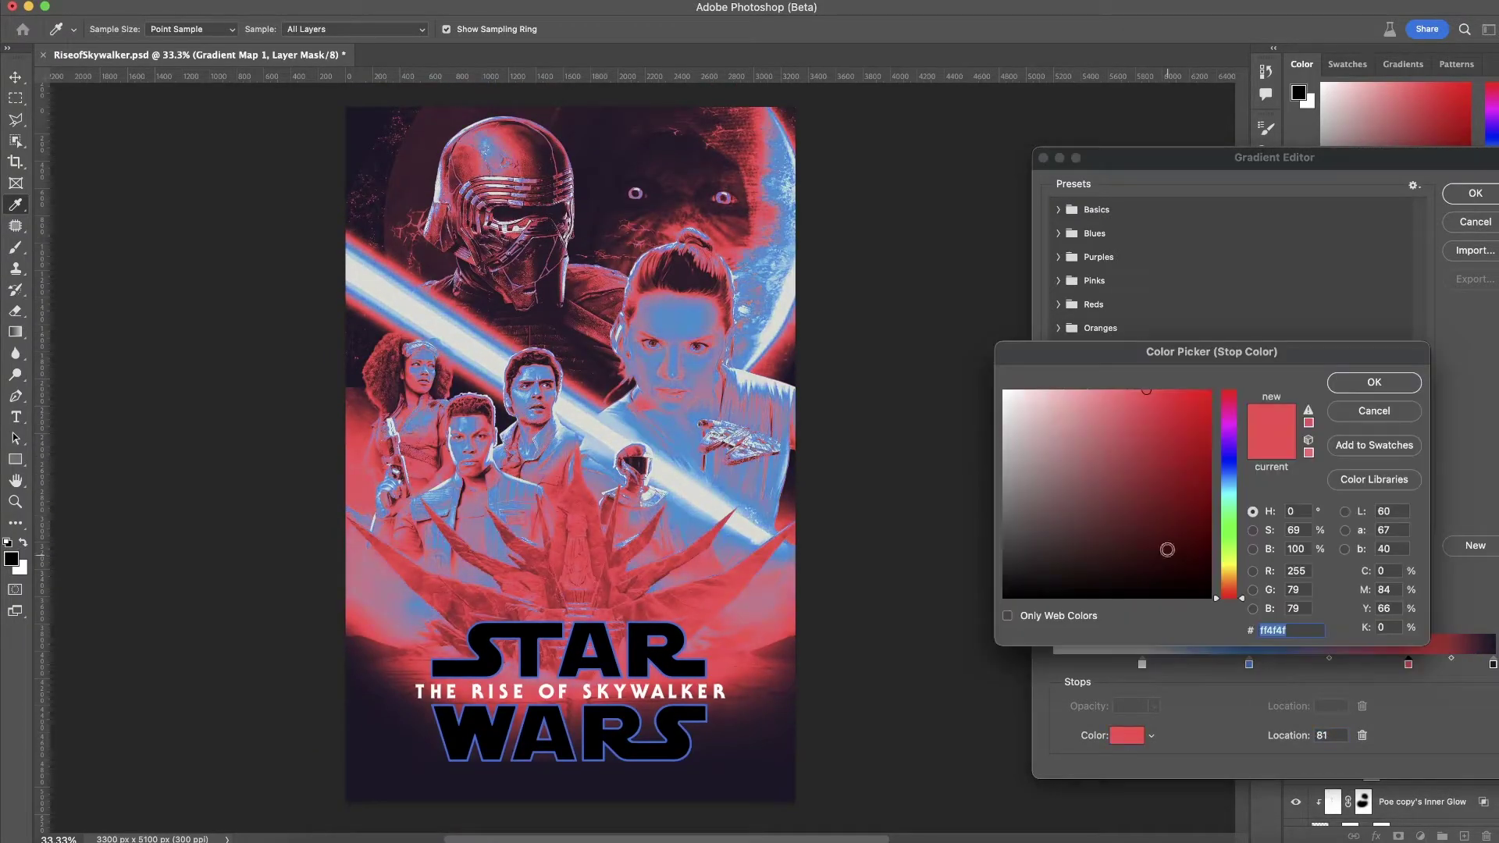
click(1187, 496)
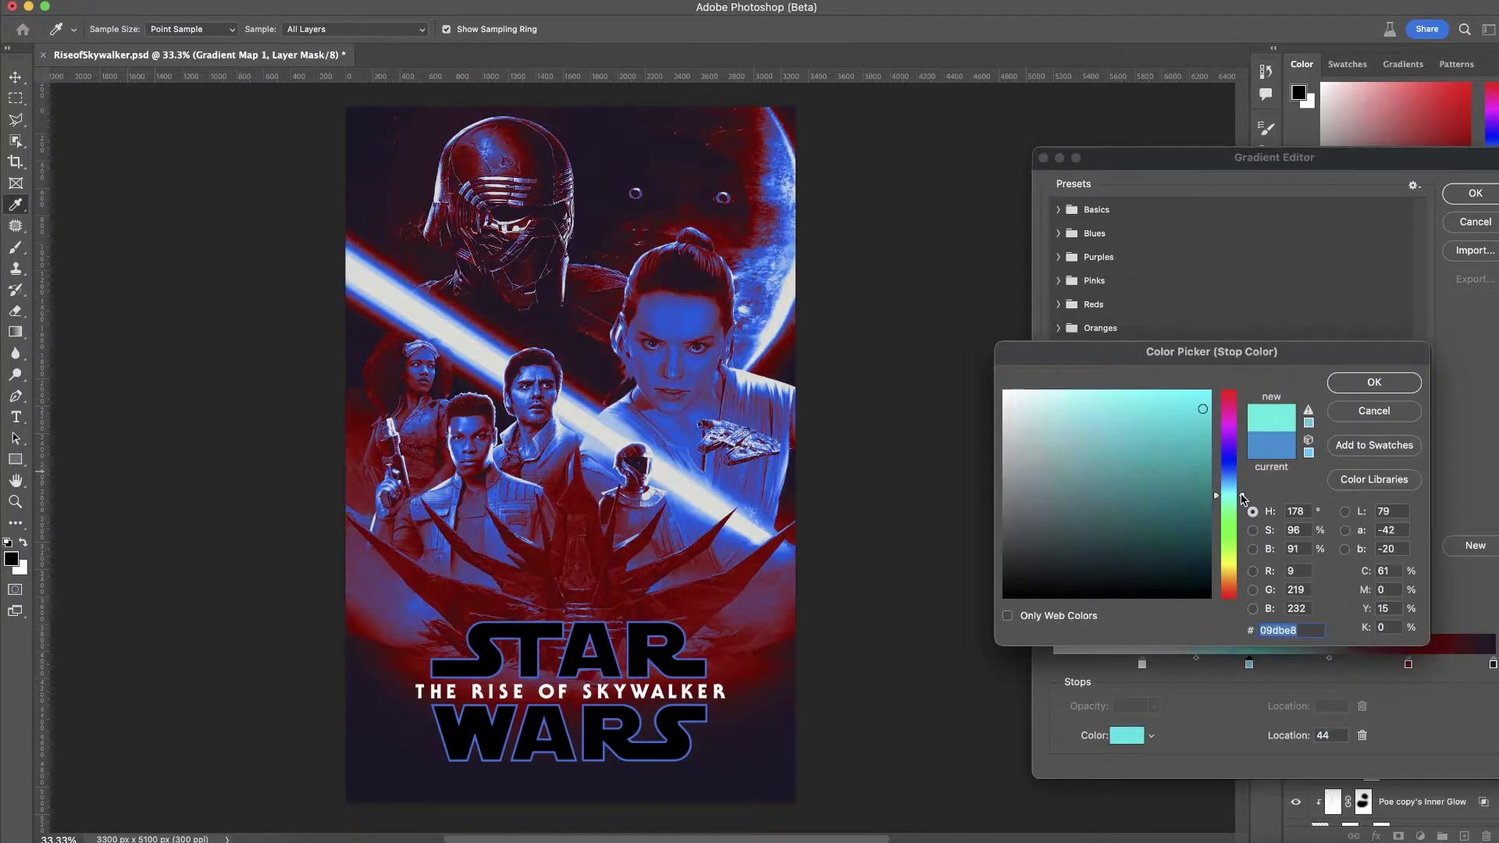
key(Return)
key(Return)
key(v)
click(234, 277)
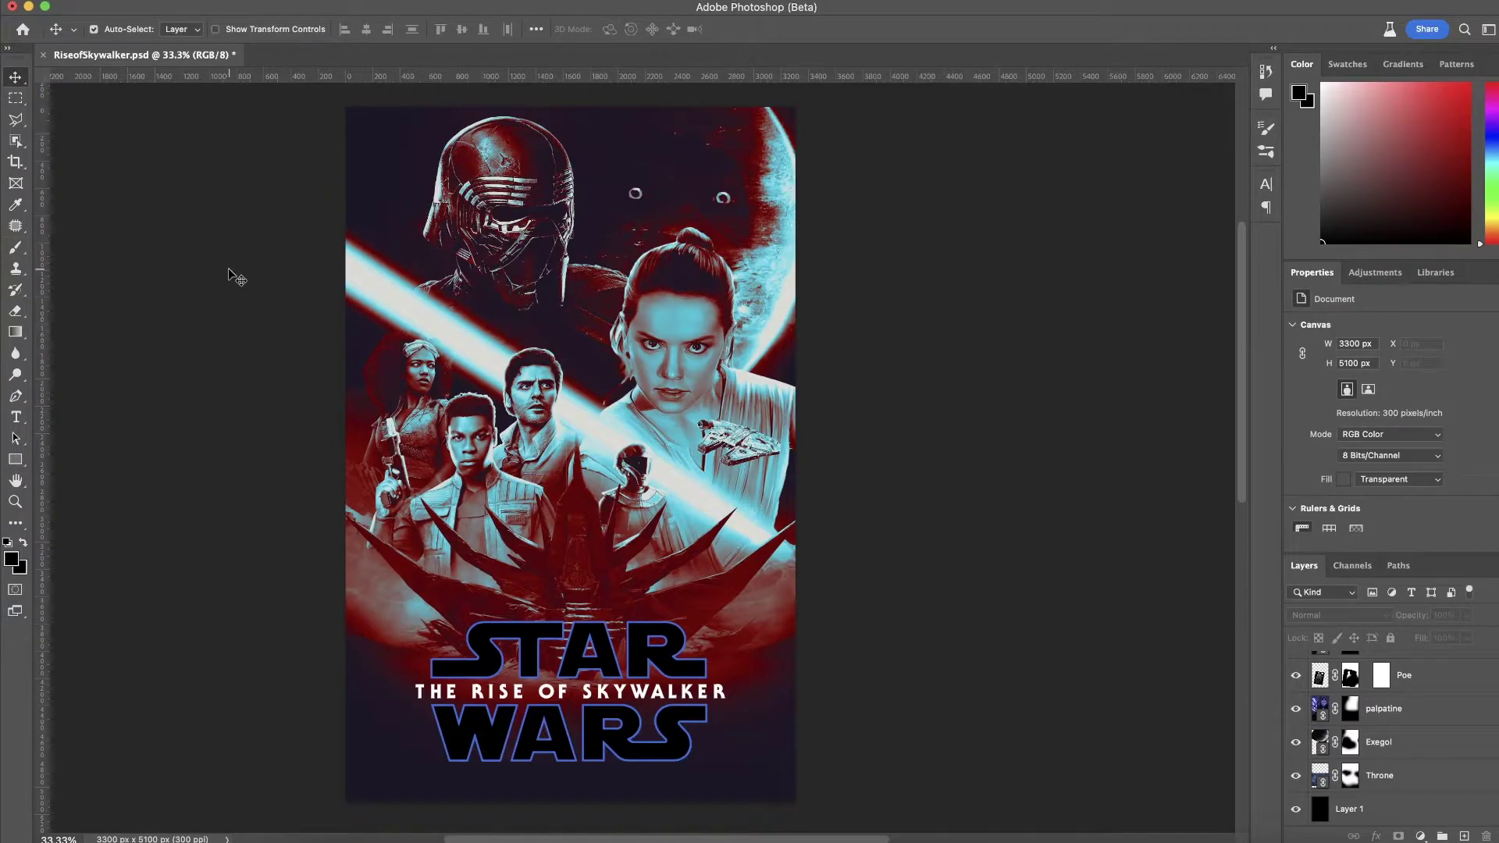
Open C-3pOTROSPOSTER.jpg and cut the droid out onto a masked copy using Object Selection and Select and Mask
click(148, 9)
click(174, 31)
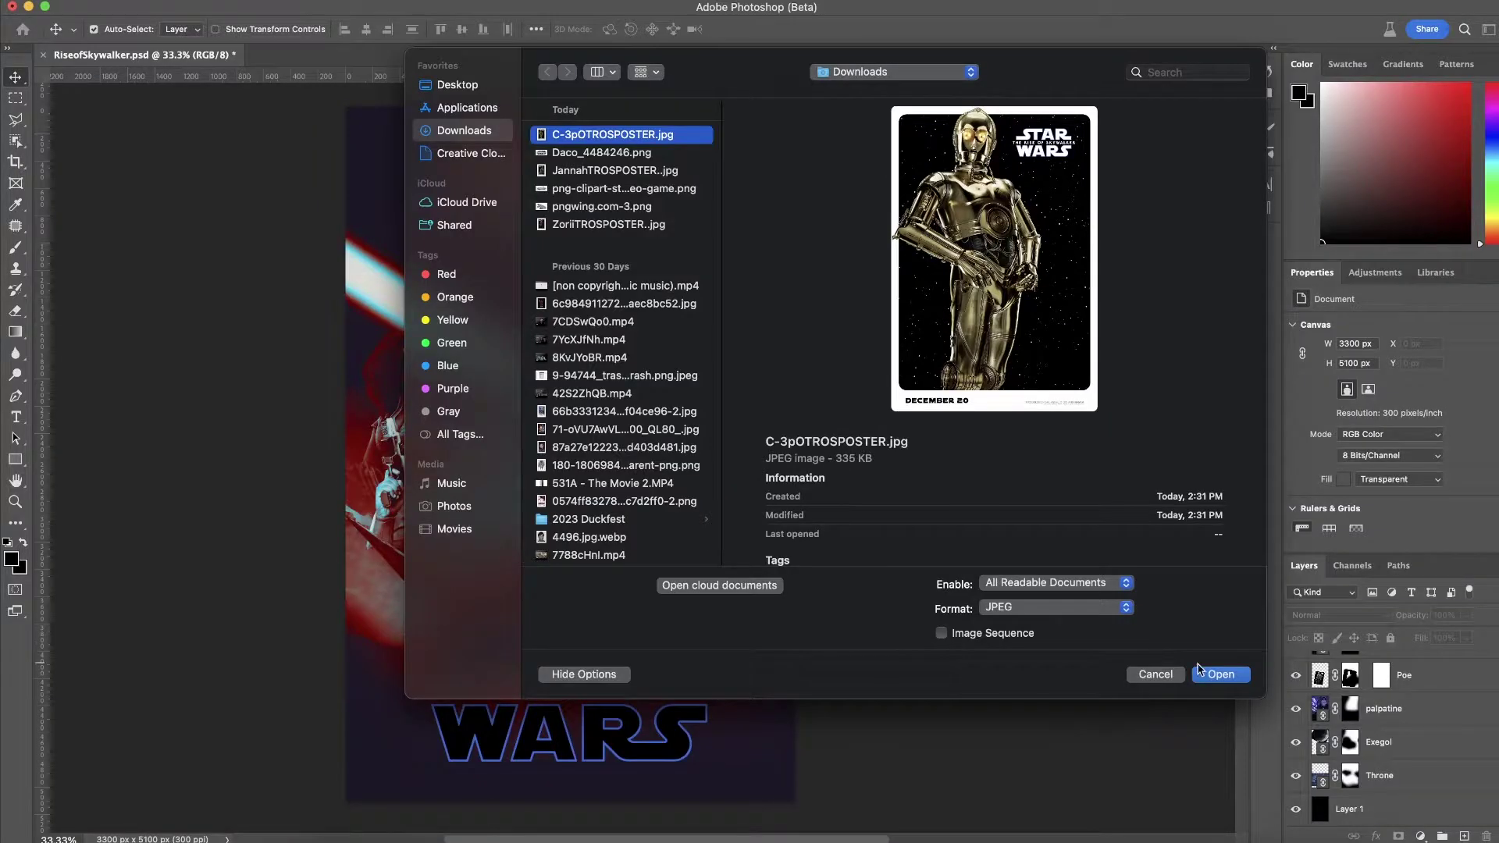
click(1203, 675)
click(599, 383)
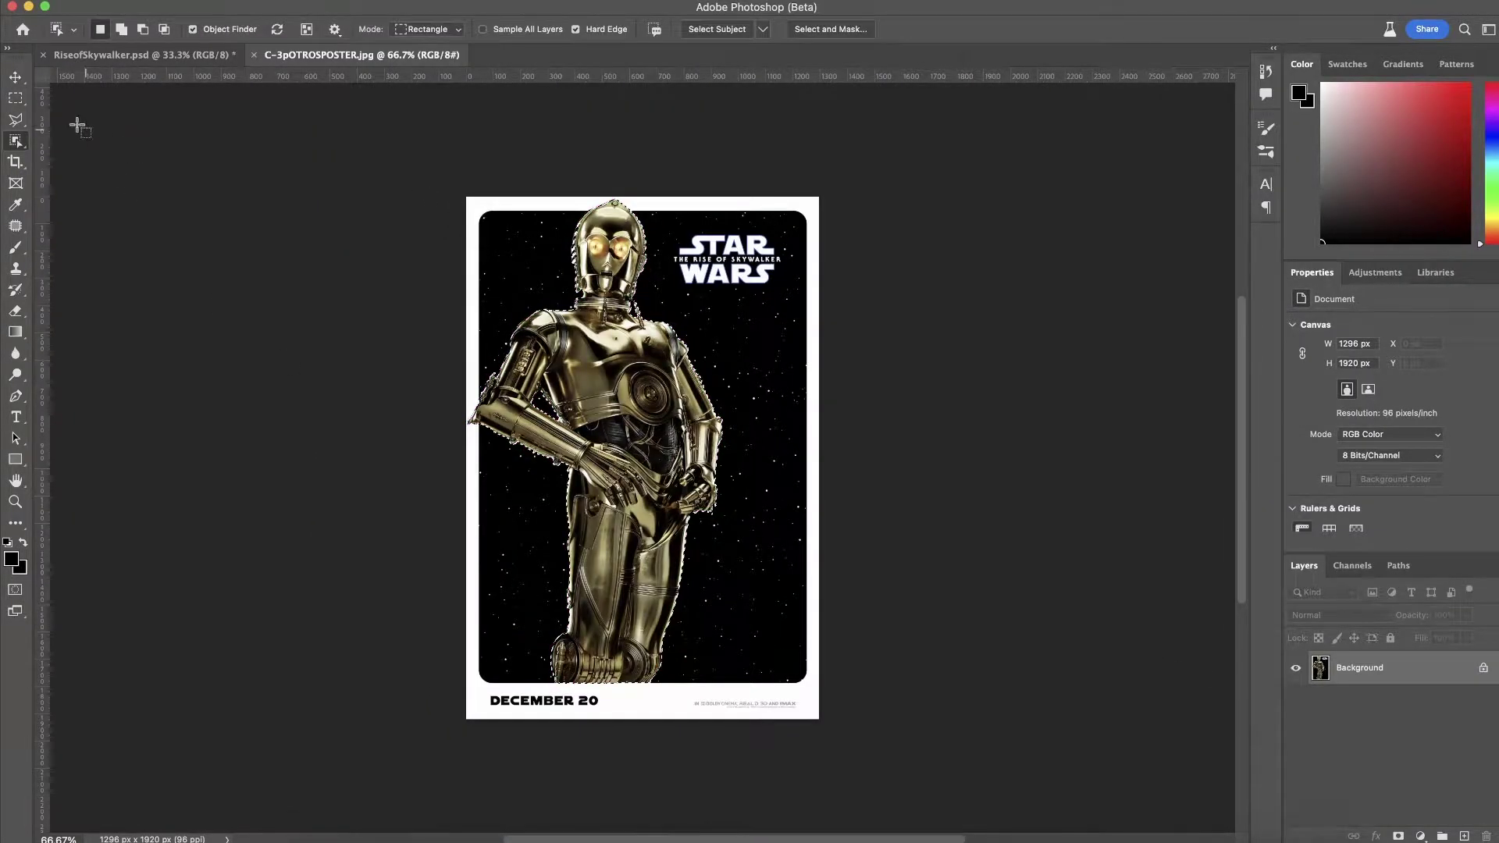
key(super+alt+r)
key(Return)
Bring the C-3PO cutout into the poster, scale it down, and position it beside the helmeted figure below Rey
drag(1351, 668, 680, 513)
scroll(685, 515, left, 3)
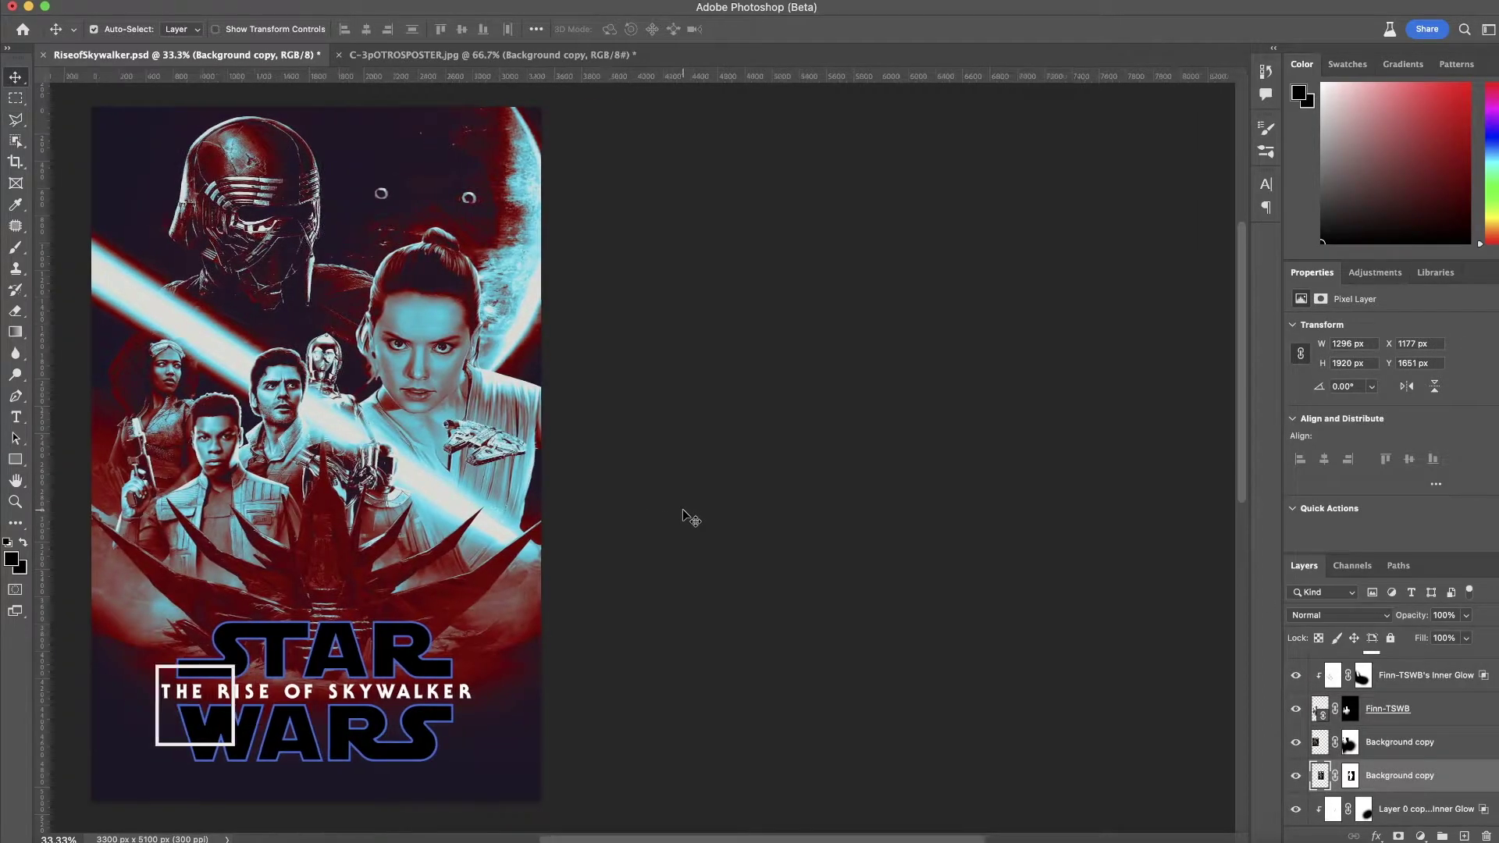
key(super+t)
drag(416, 331, 451, 382)
drag(579, 552, 668, 632)
key(Return)
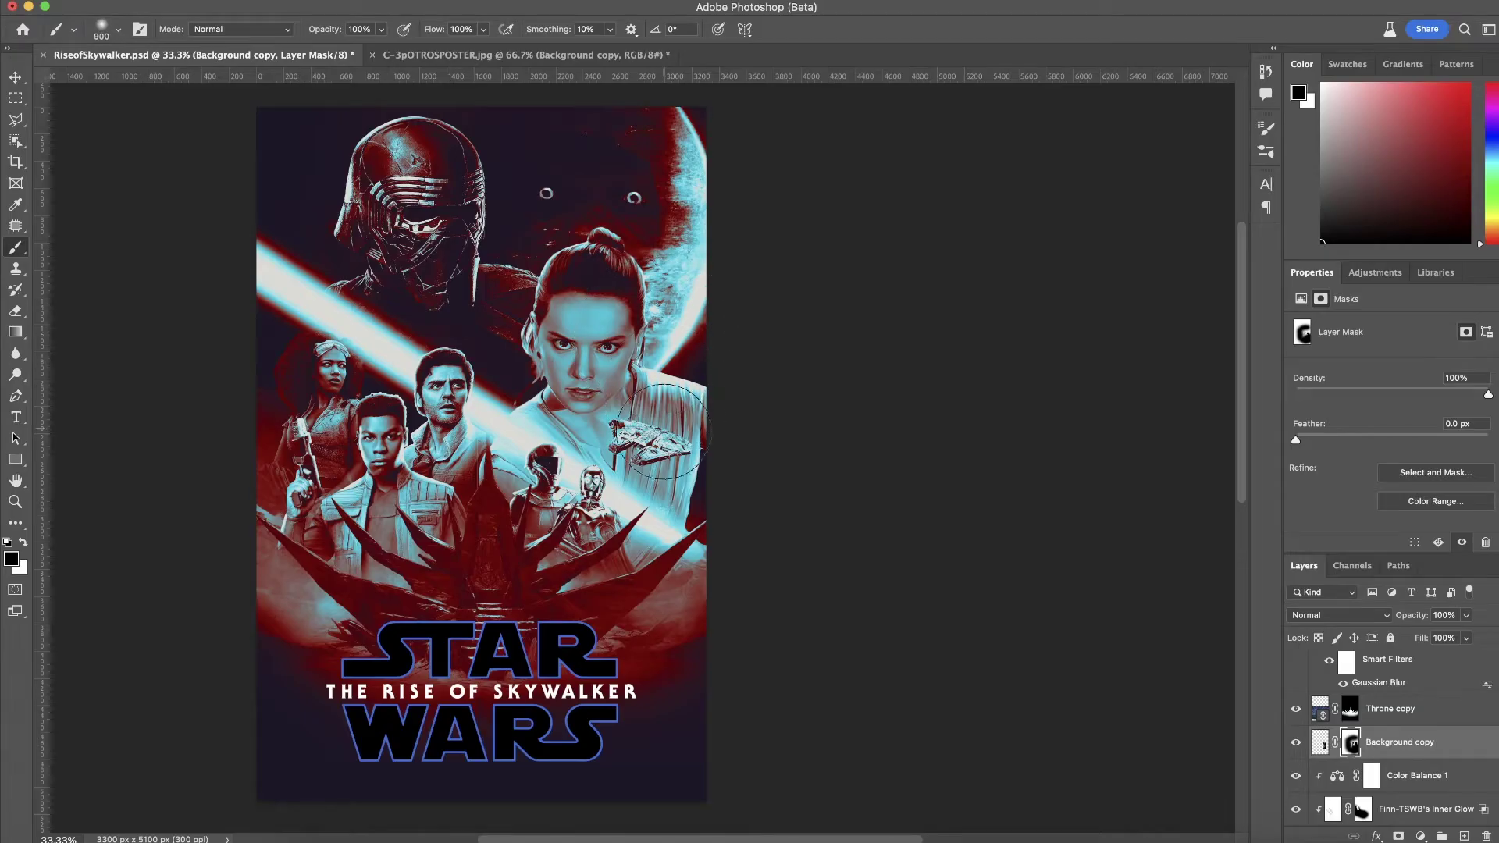
Add an Inner Glow to the C-3PO cutout's layer
key(v)
click(1320, 741)
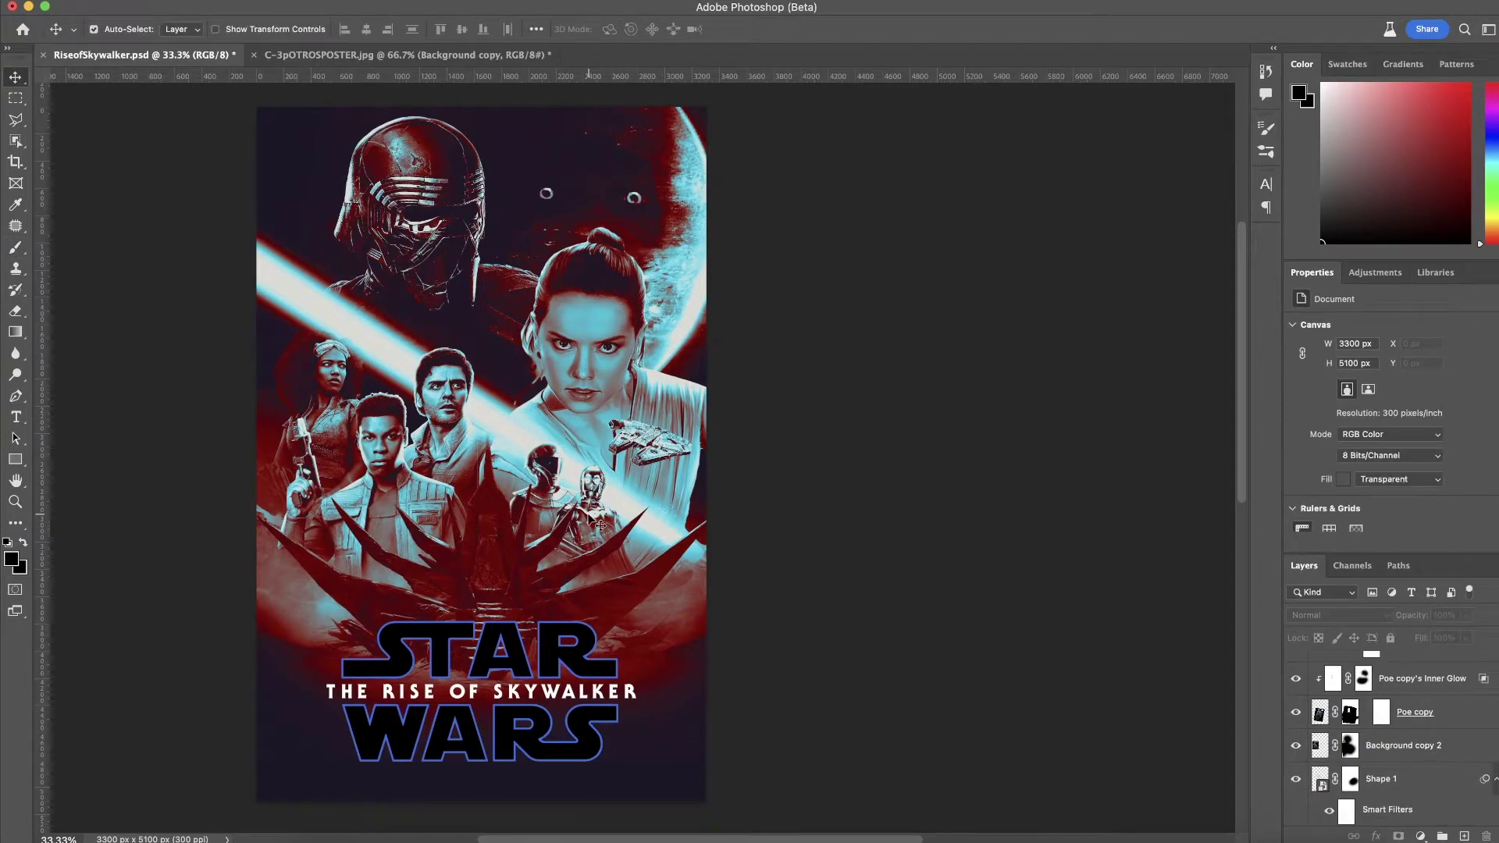
scroll(1354, 816, up, 2)
double_click(1457, 809)
click(982, 371)
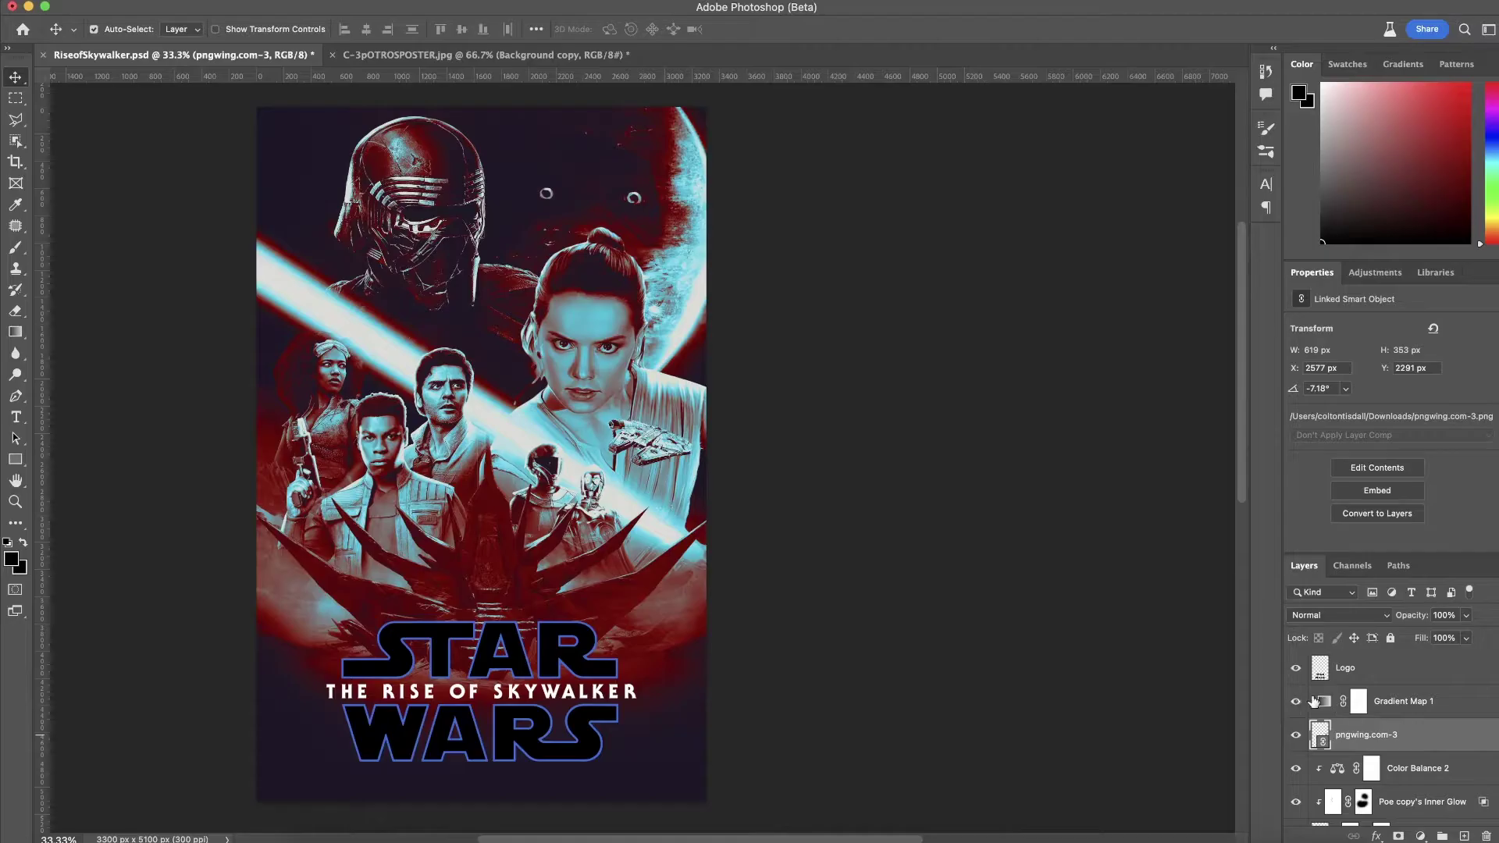
Paste the starfield beneath Gradient Map 1, rotate and enlarge it to about 3485 × 5226 px over the poster, and change its blend mode
key(ctrl+v)
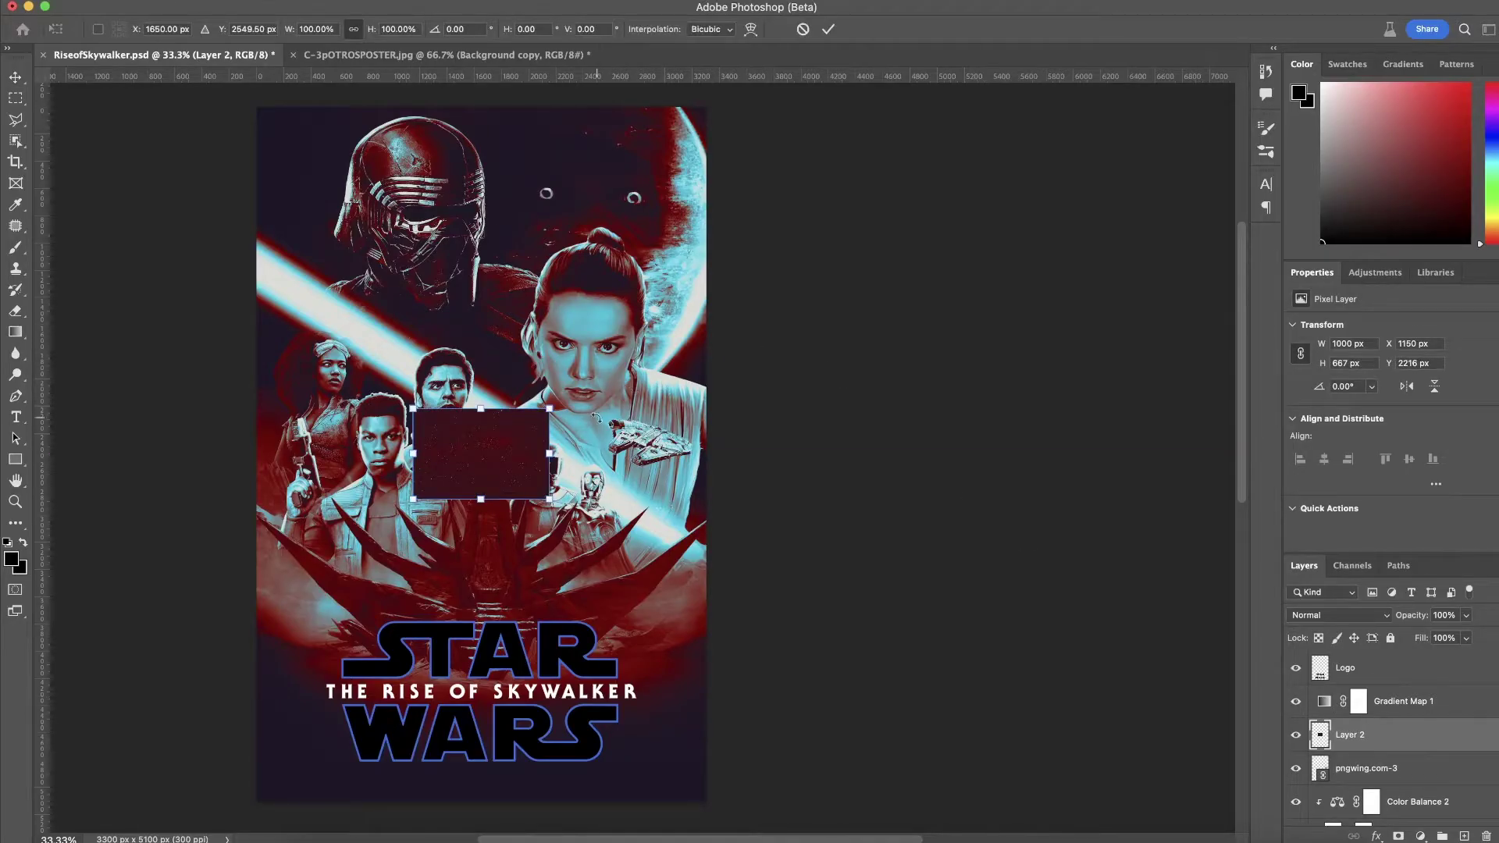
drag(551, 457, 709, 461)
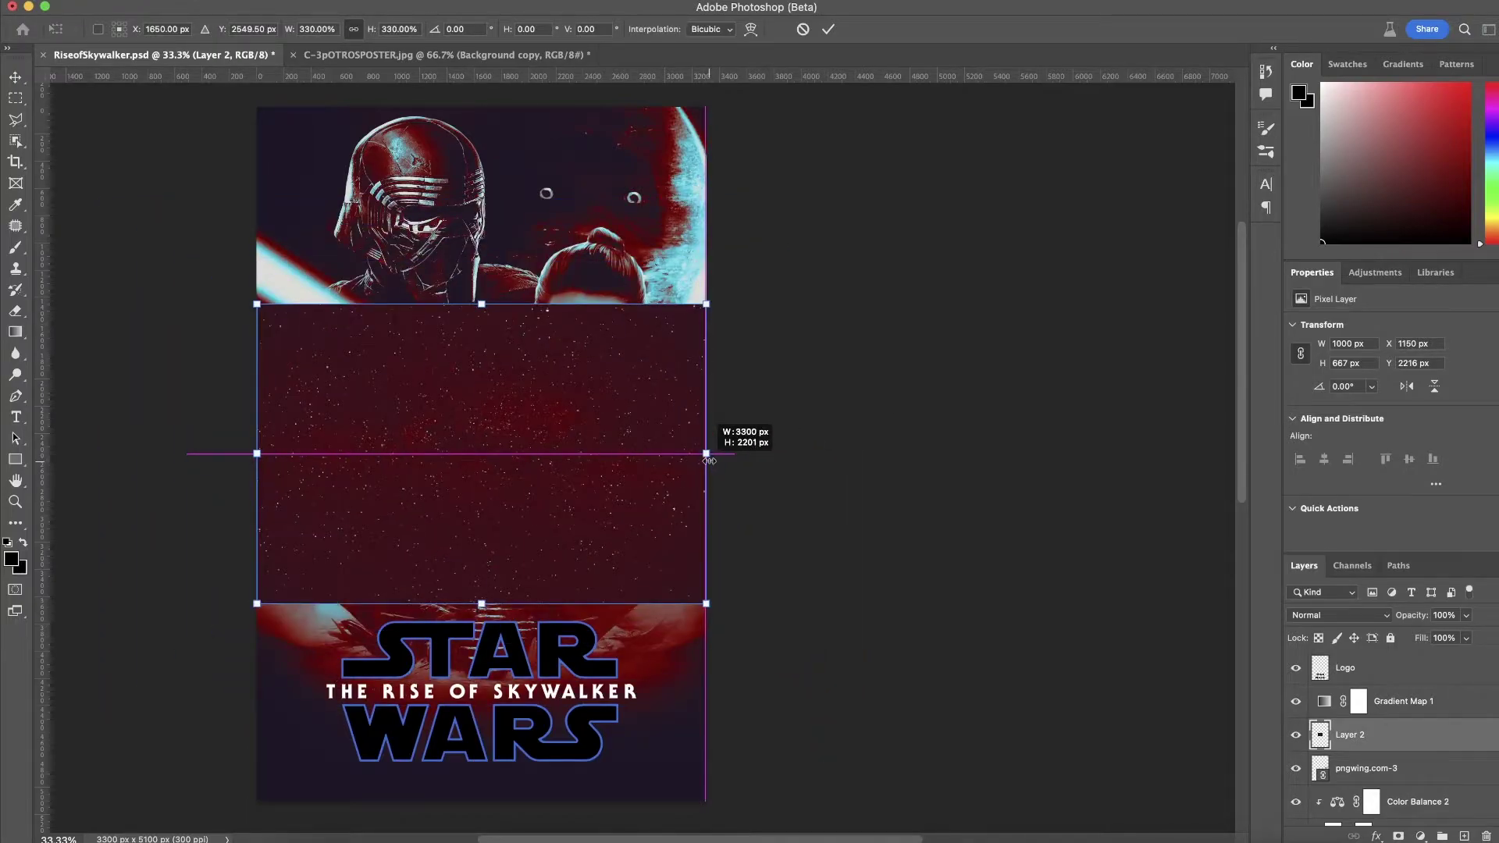
drag(733, 288, 681, 698)
drag(628, 453, 715, 448)
key(Return)
click(1338, 615)
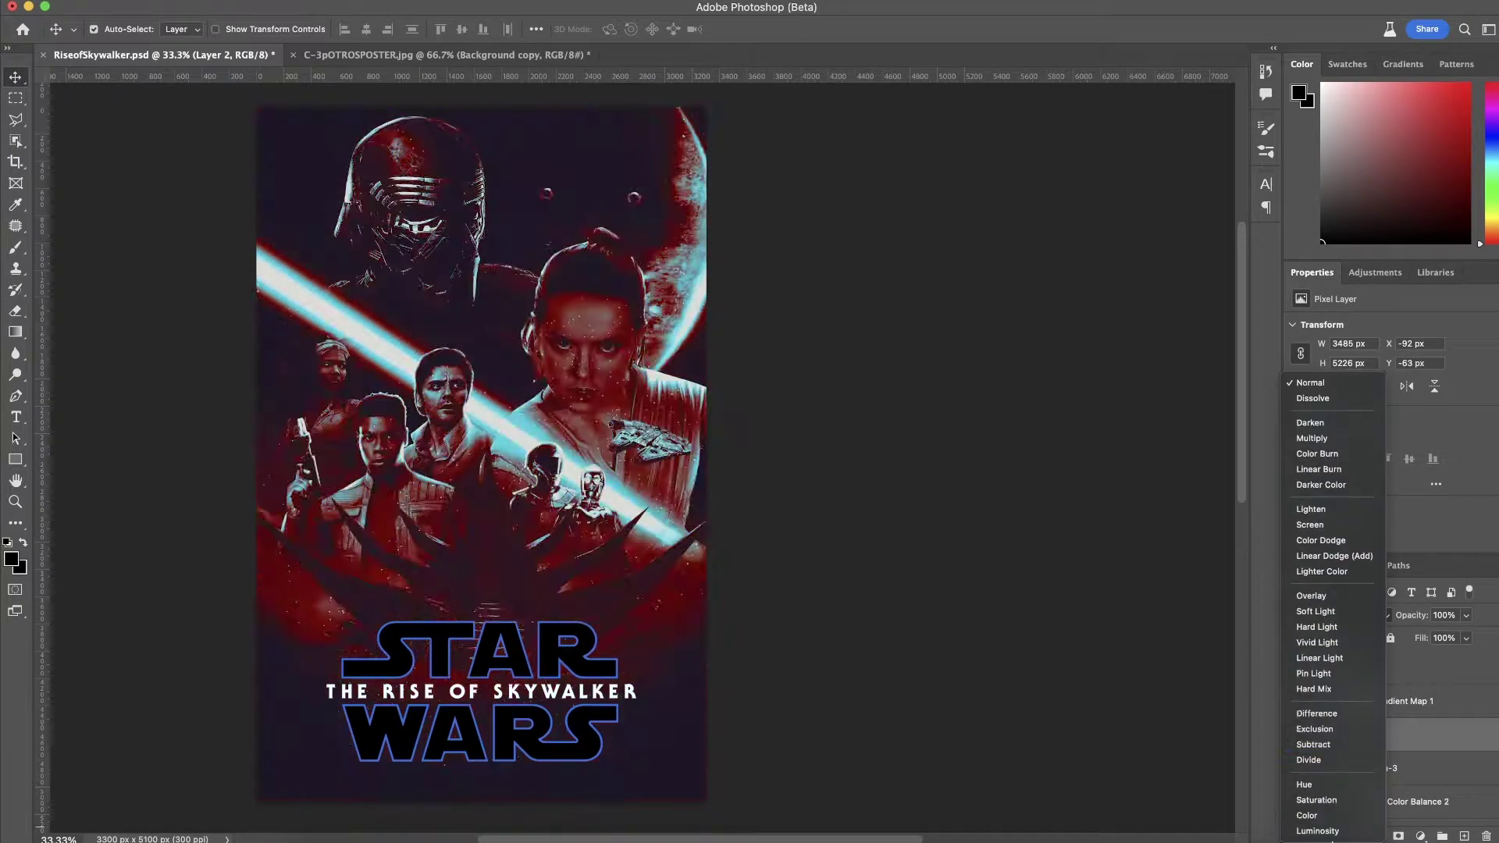
click(1327, 759)
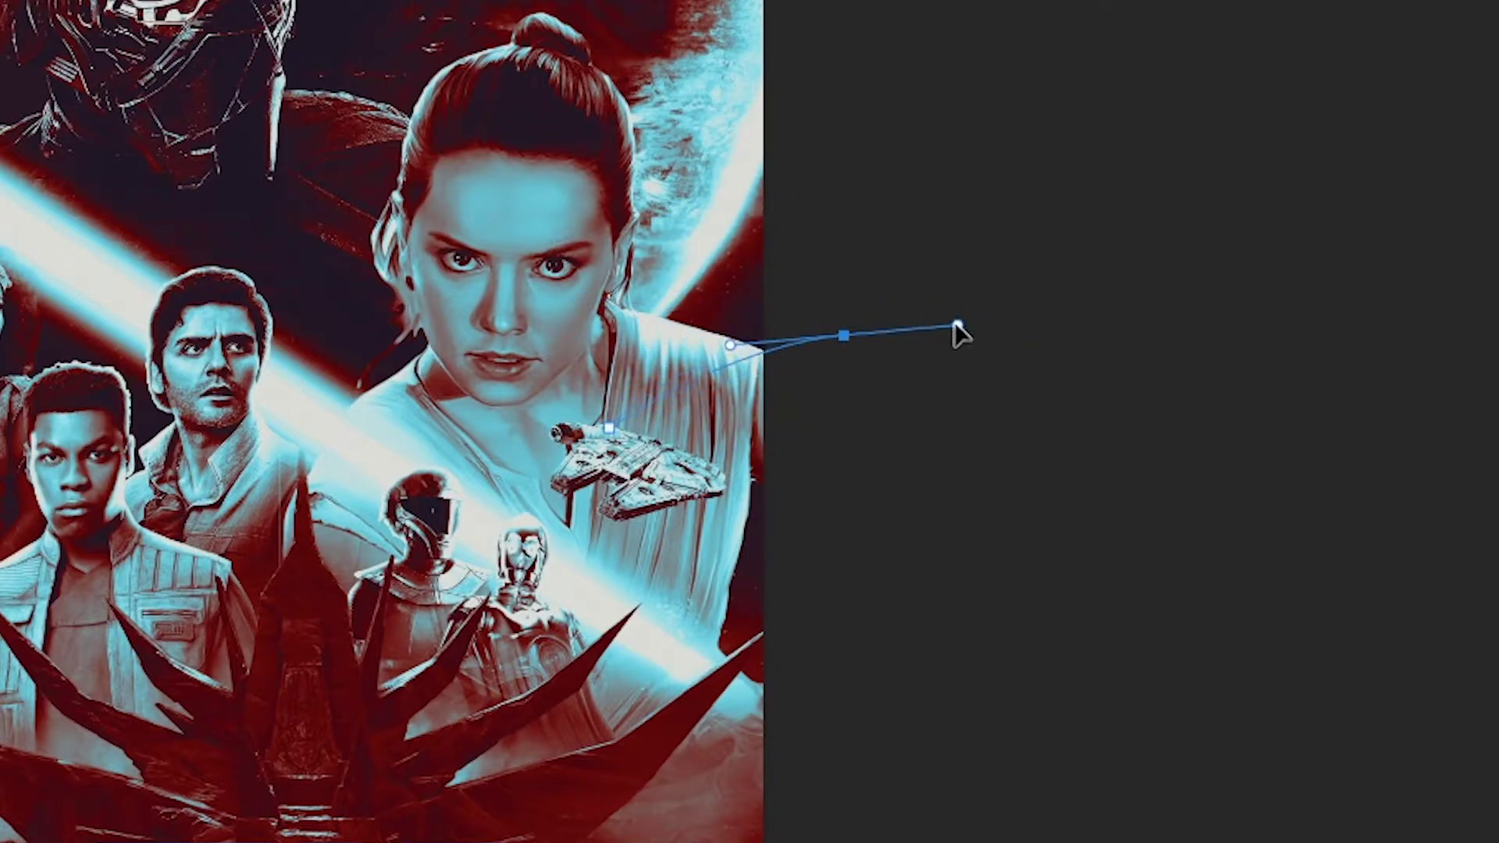
Draw a white engine-trail shape with the Pen tool from the ship to the poster's right edge and place it beneath pngwing.com-3
key(ctrl+z)
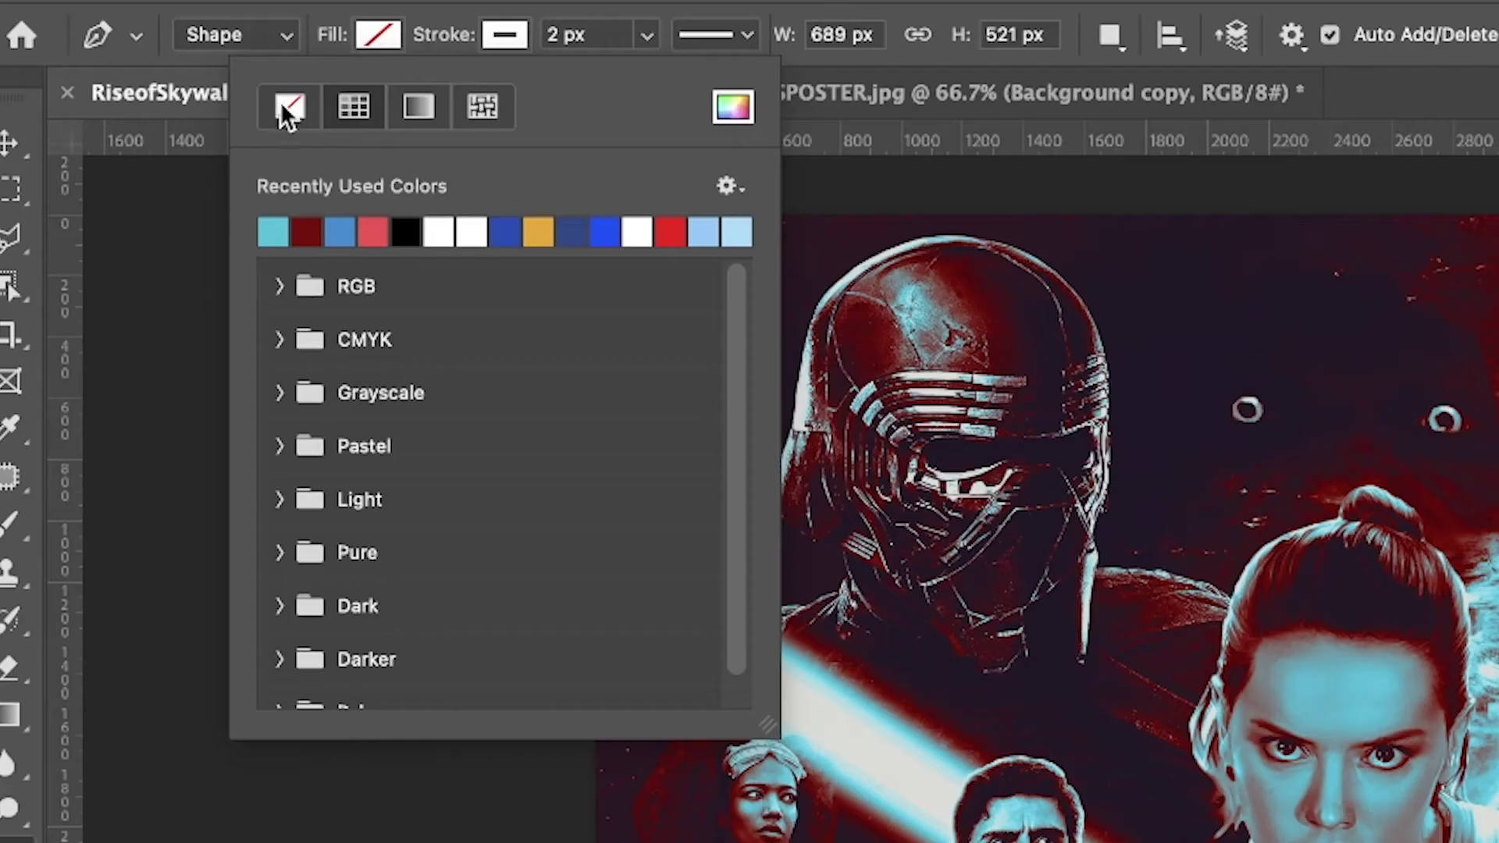
key(Escape)
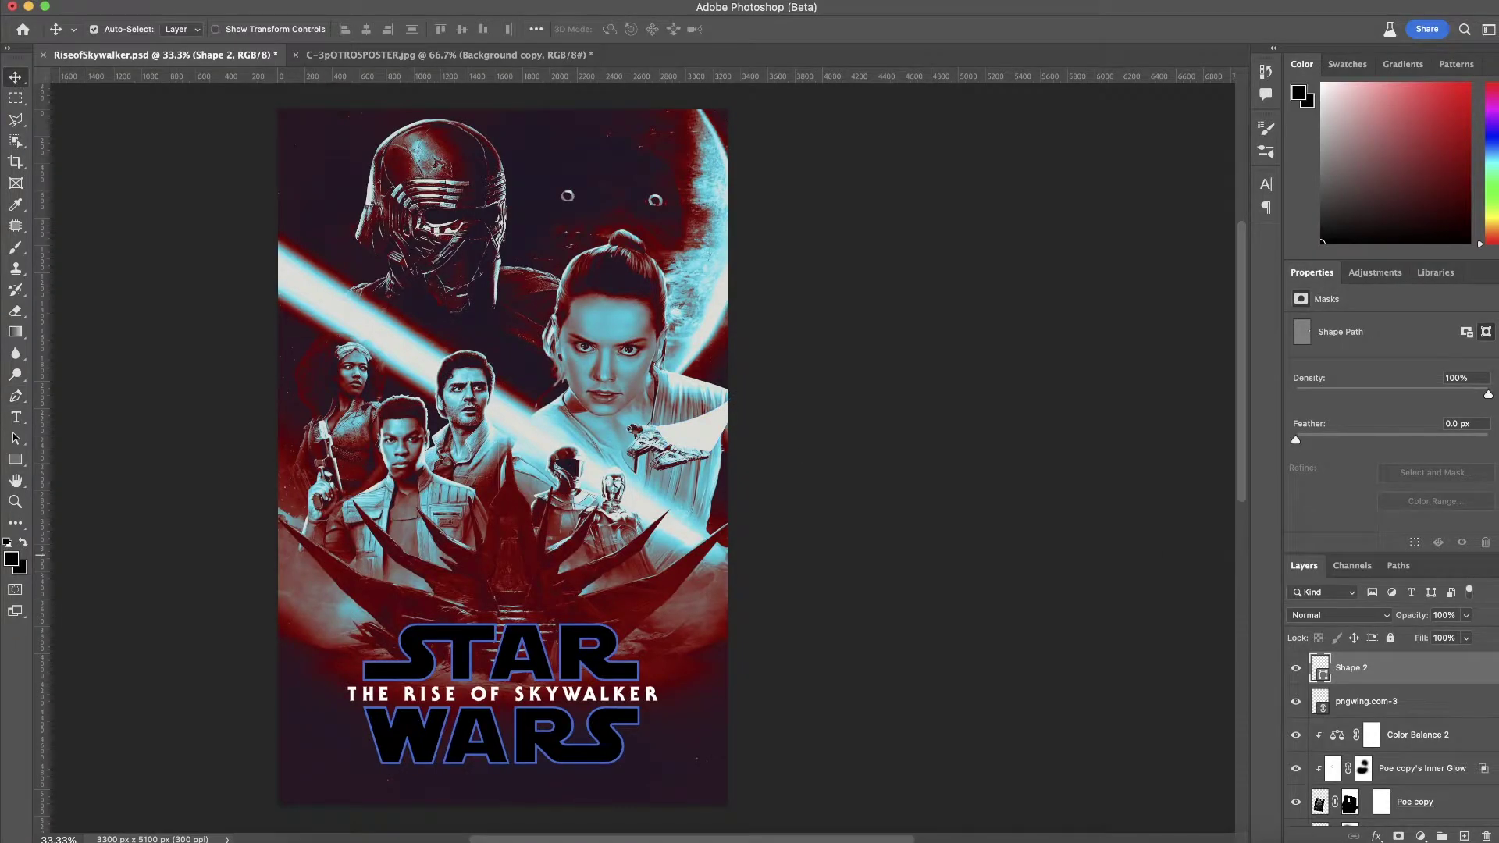
drag(1403, 705, 1403, 707)
Apply a Motion Blur to the Shape 2 engine trail, converting the layer to a smart object
click(391, 9)
mouse_move(401, 181)
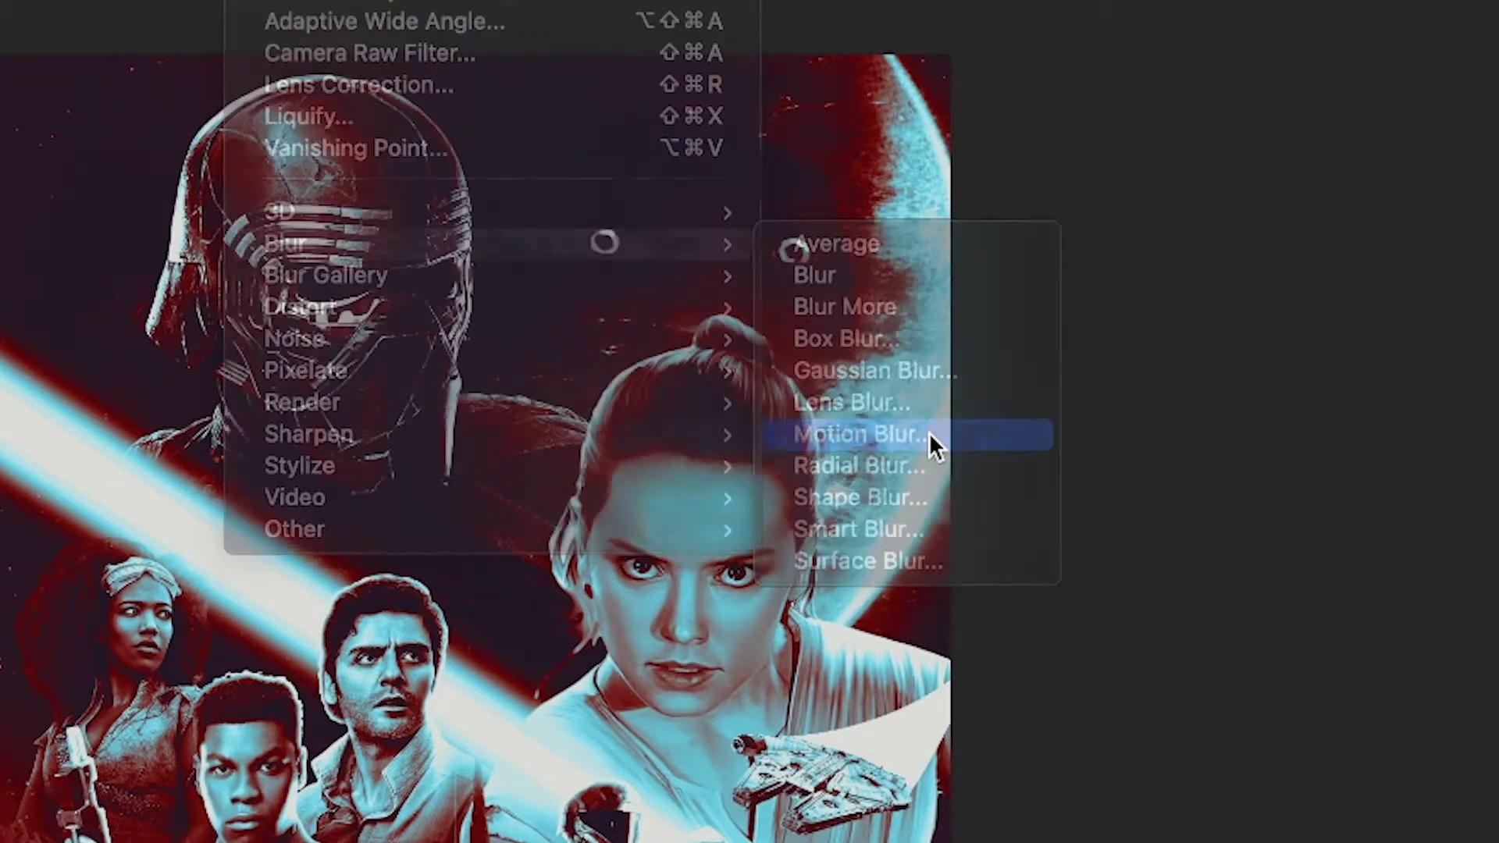
click(931, 439)
click(822, 318)
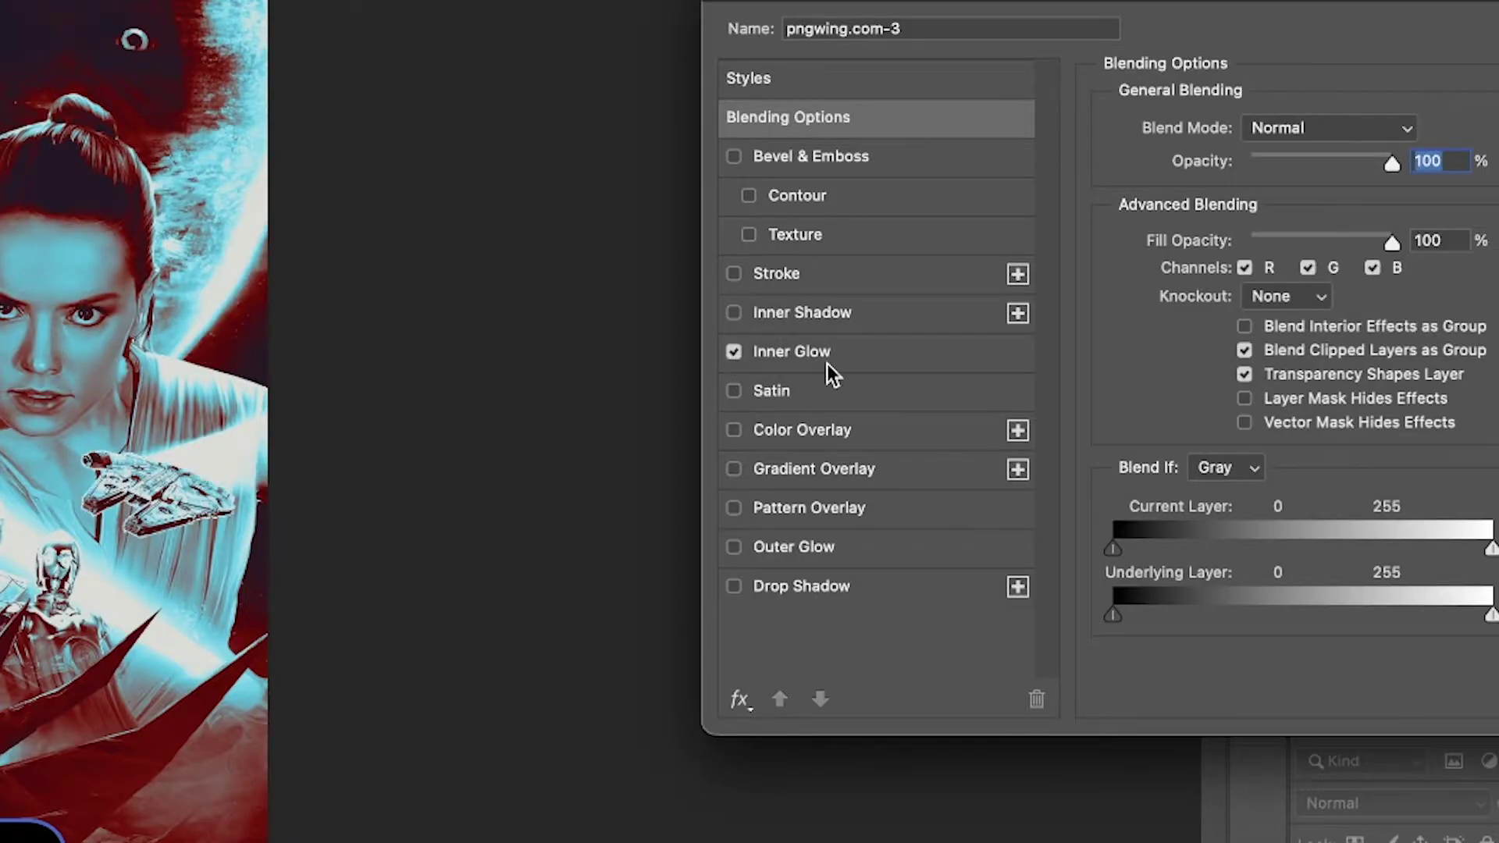
Set the pngwing.com-3 layer's Linear Dodge (Add) Inner Glow size to 29 px and apply it
click(804, 352)
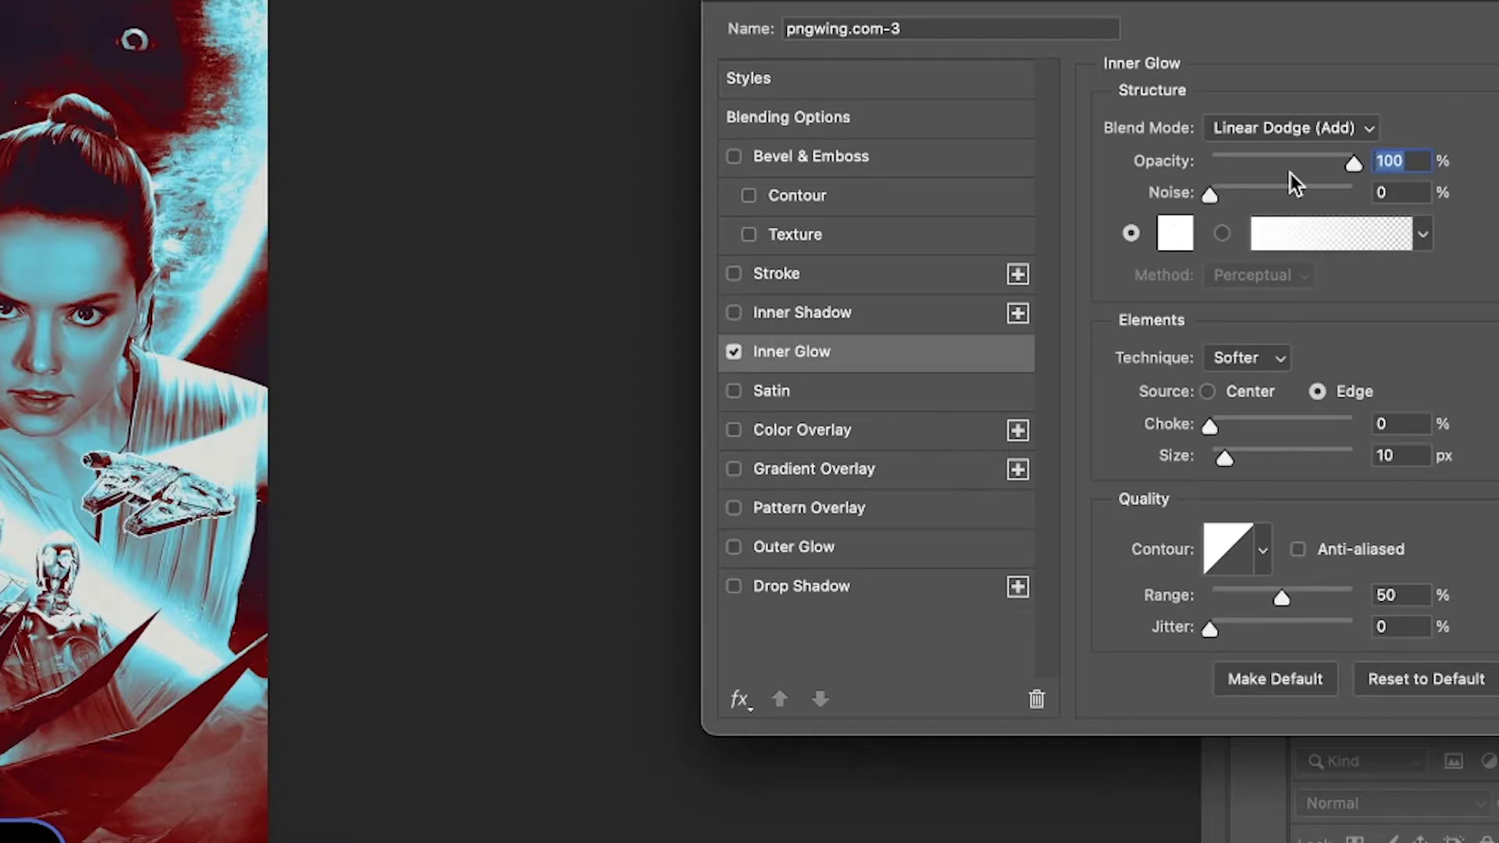
drag(1249, 457, 1239, 457)
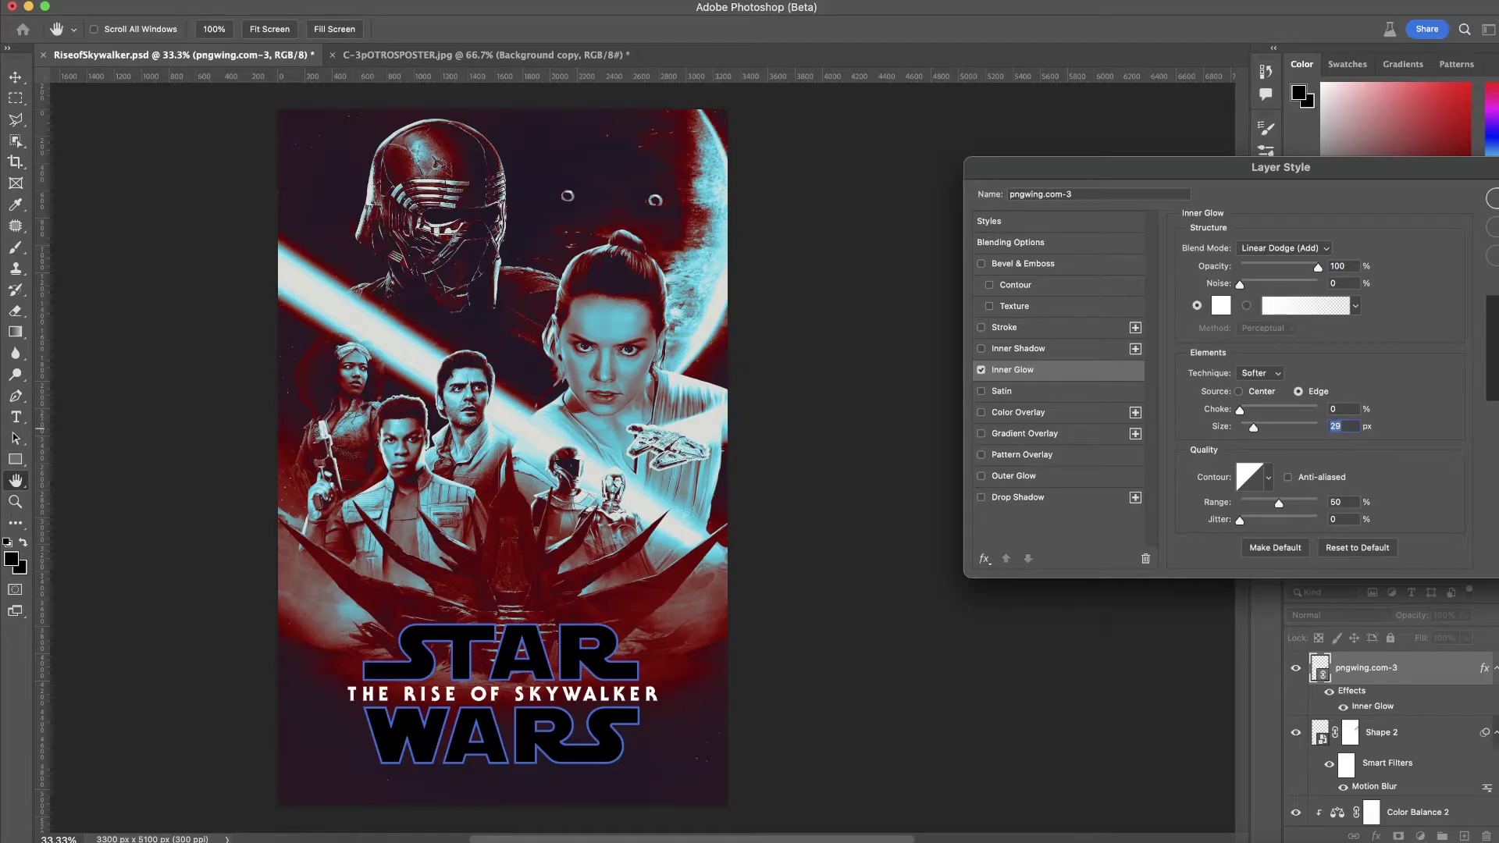
key(Return)
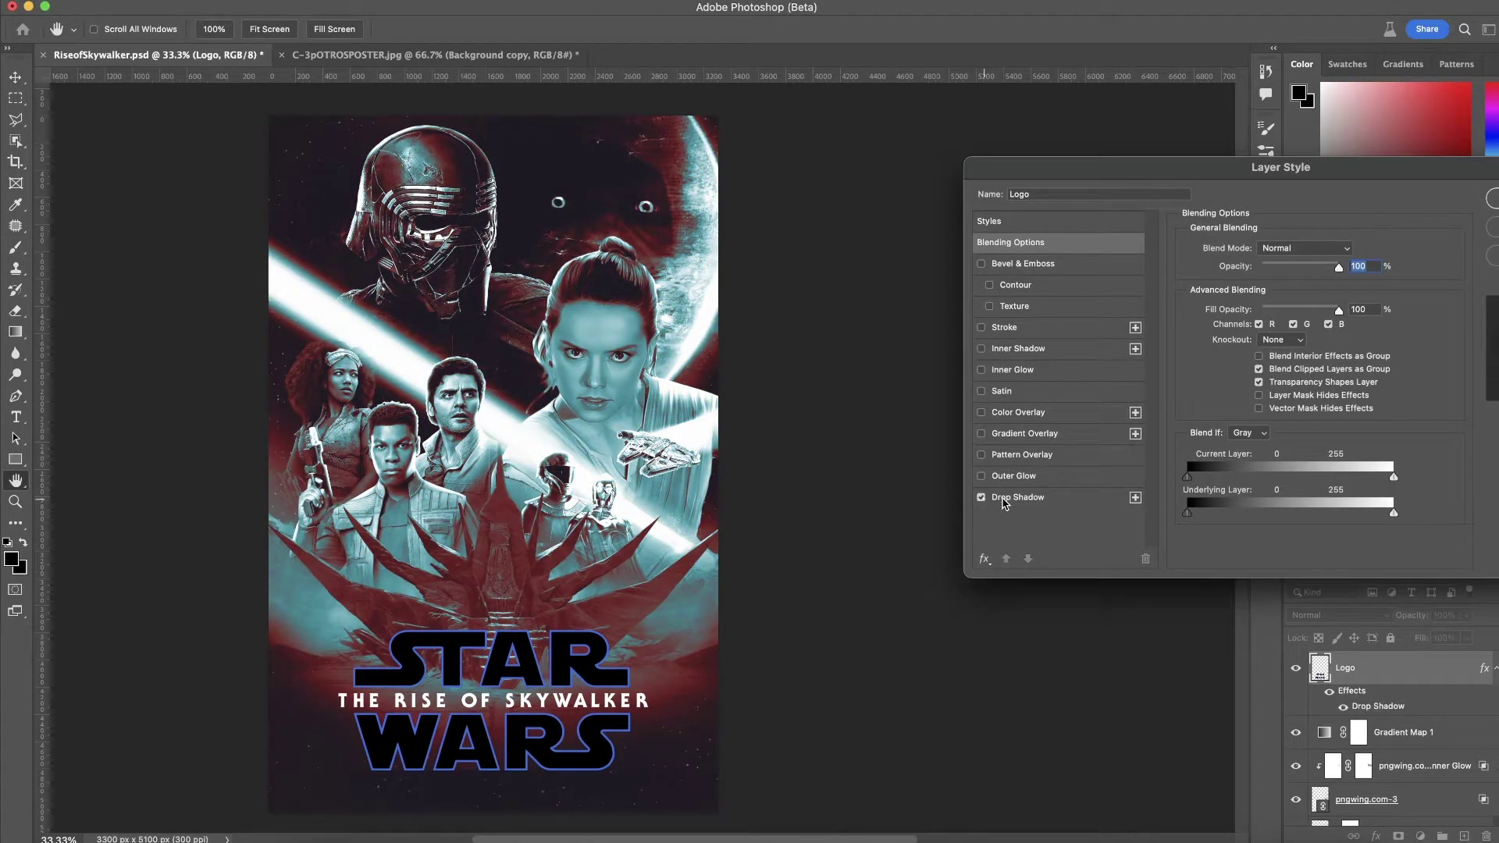
Add a Drop Shadow to the Logo layer and open its settings
click(992, 502)
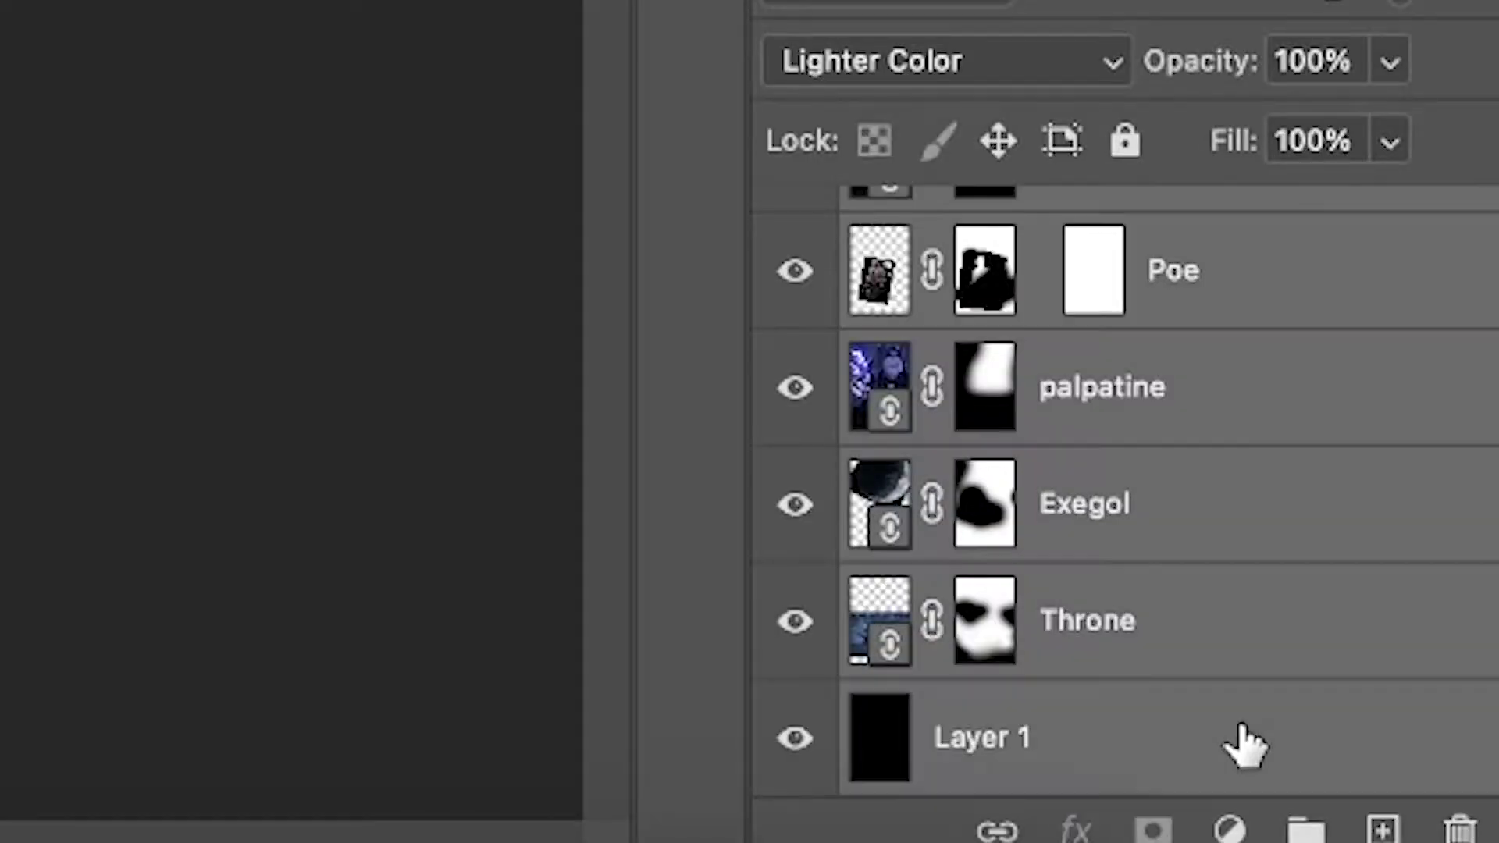
Group all the poster's layers and duplicate the group
key(ctrl+g)
drag(1421, 726, 1462, 835)
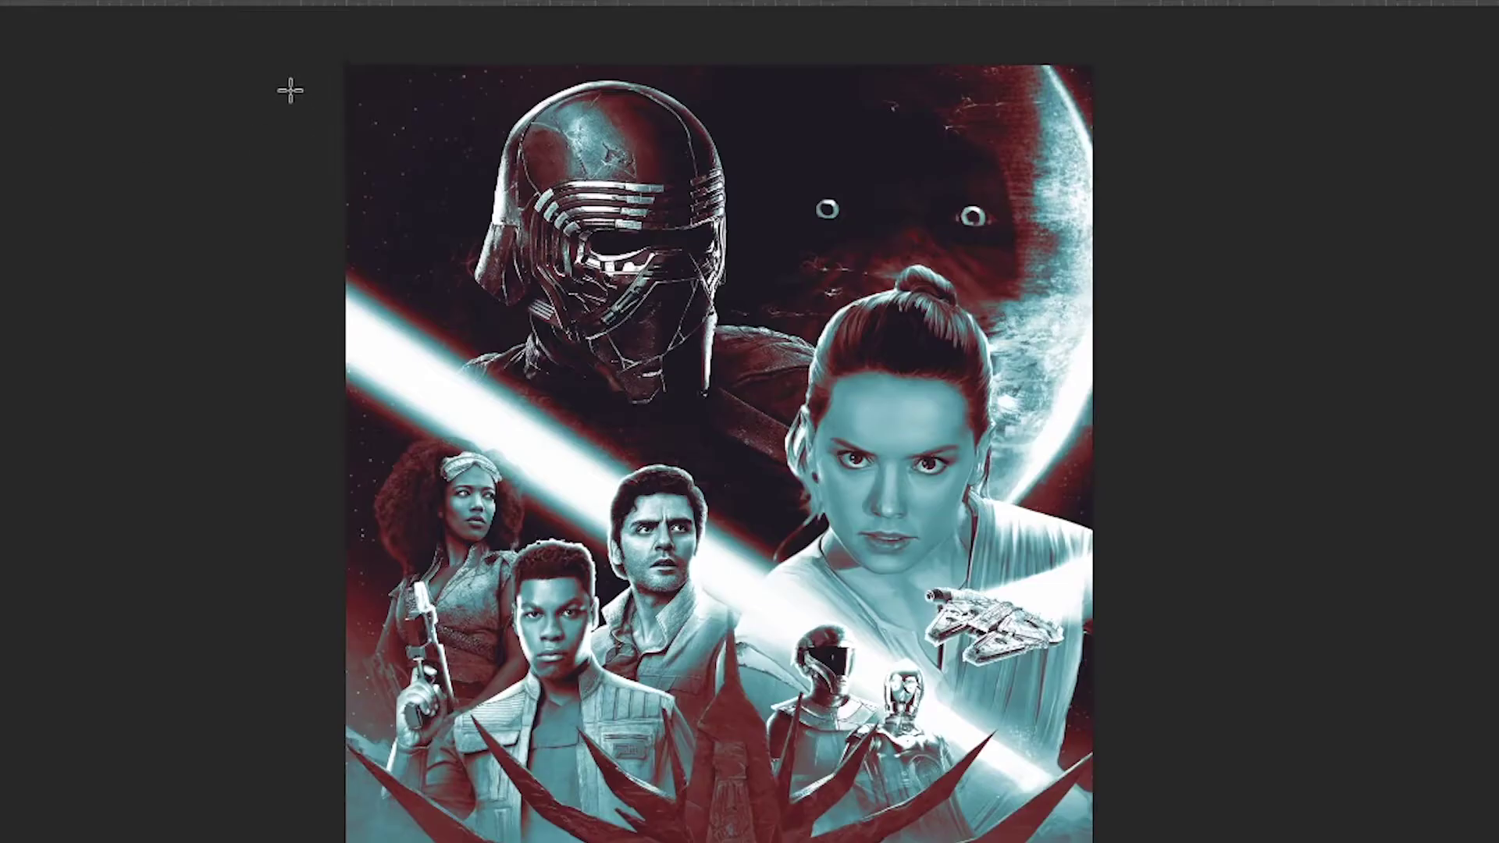
Select the whole canvas and run the Camera Raw Filter on Layer 4, raising Clarity to about +84
key(ctrl+a)
right_click(758, 435)
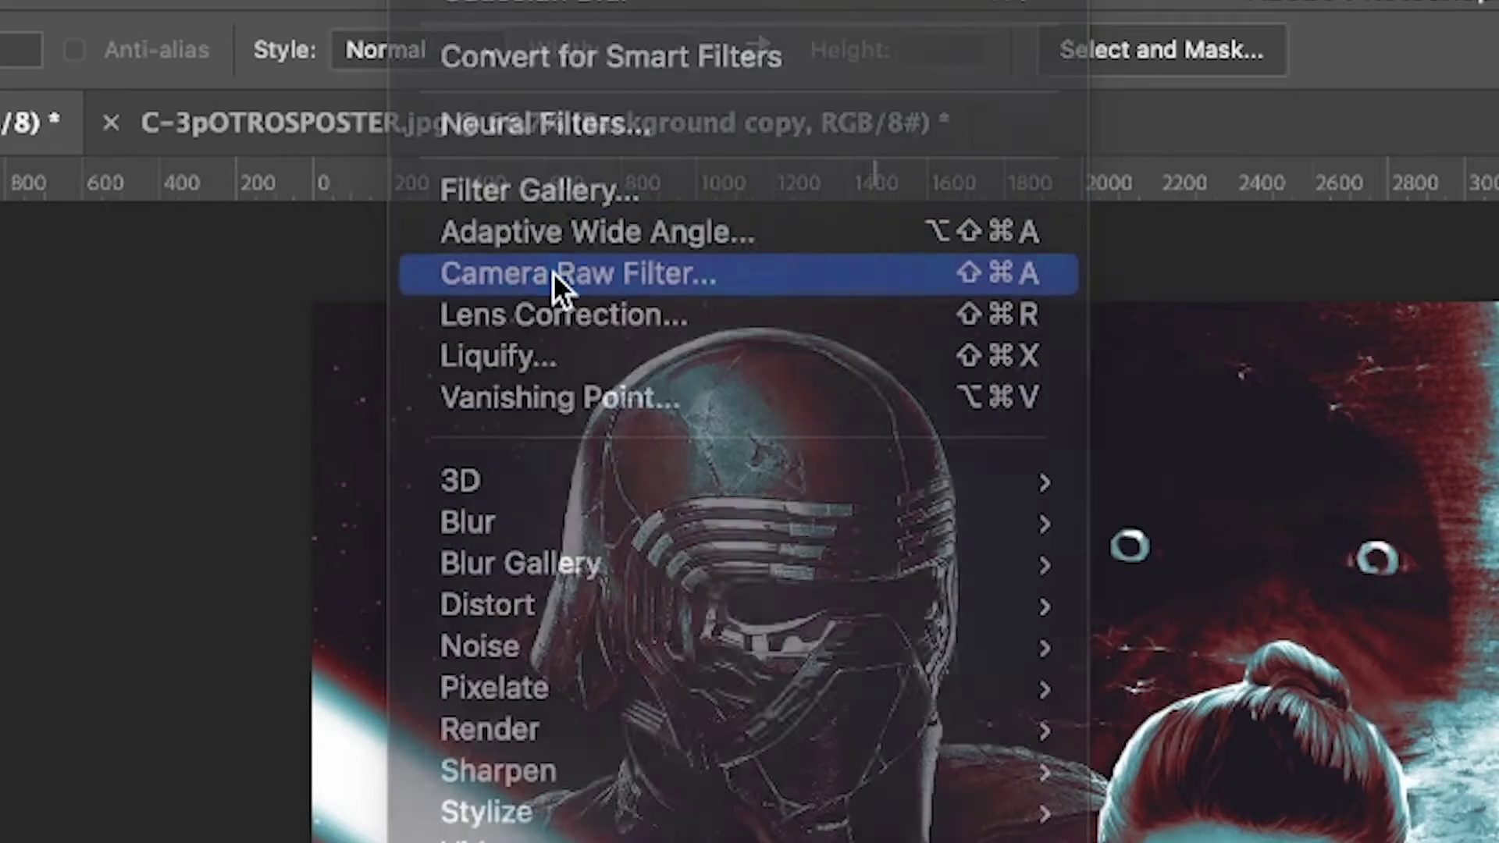
click(554, 273)
click(1015, 255)
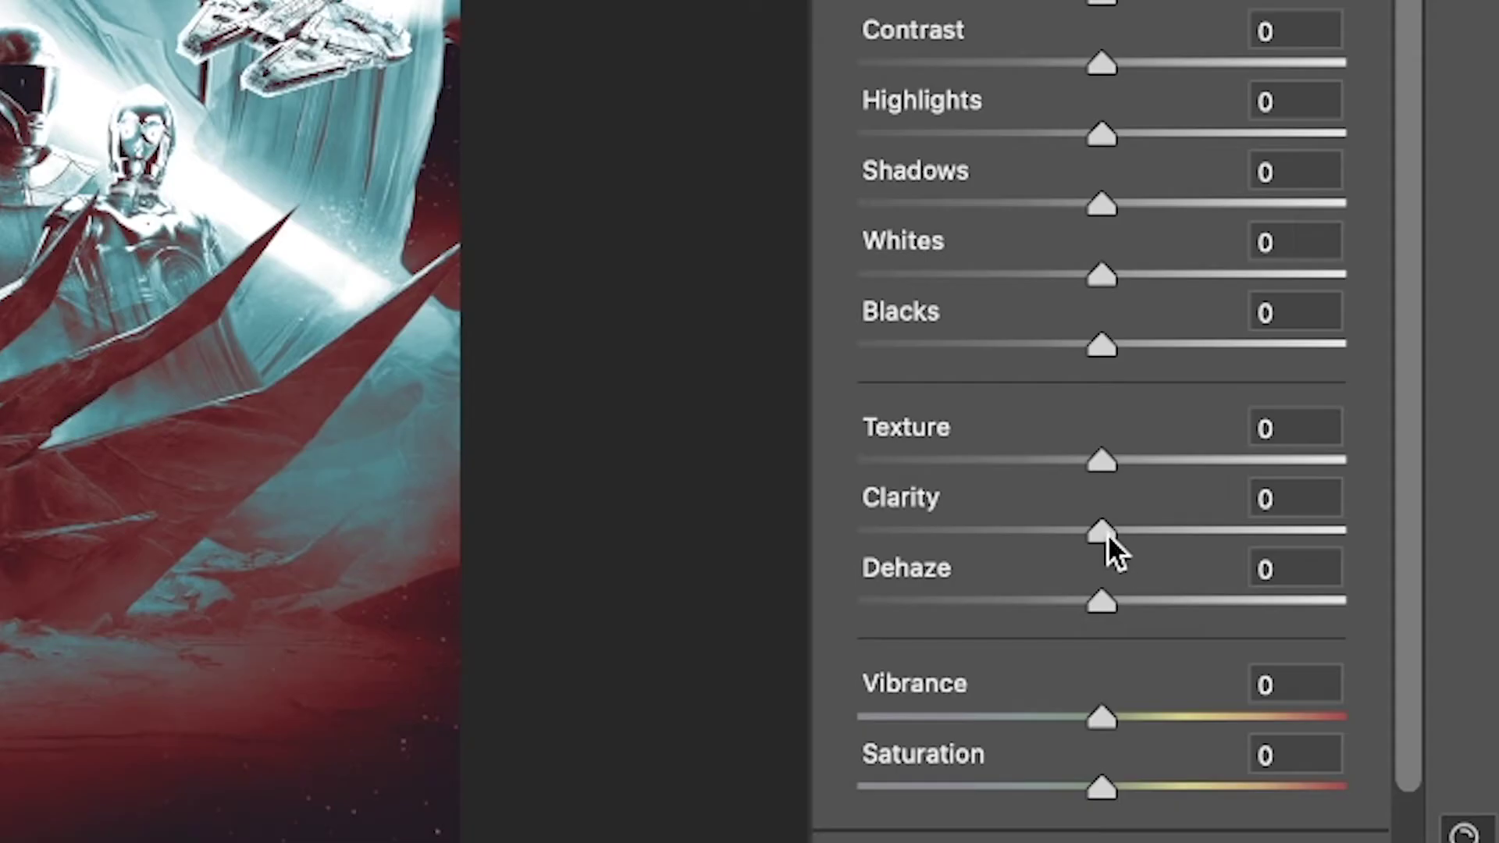
drag(1101, 581, 1190, 592)
drag(1364, 582, 1311, 587)
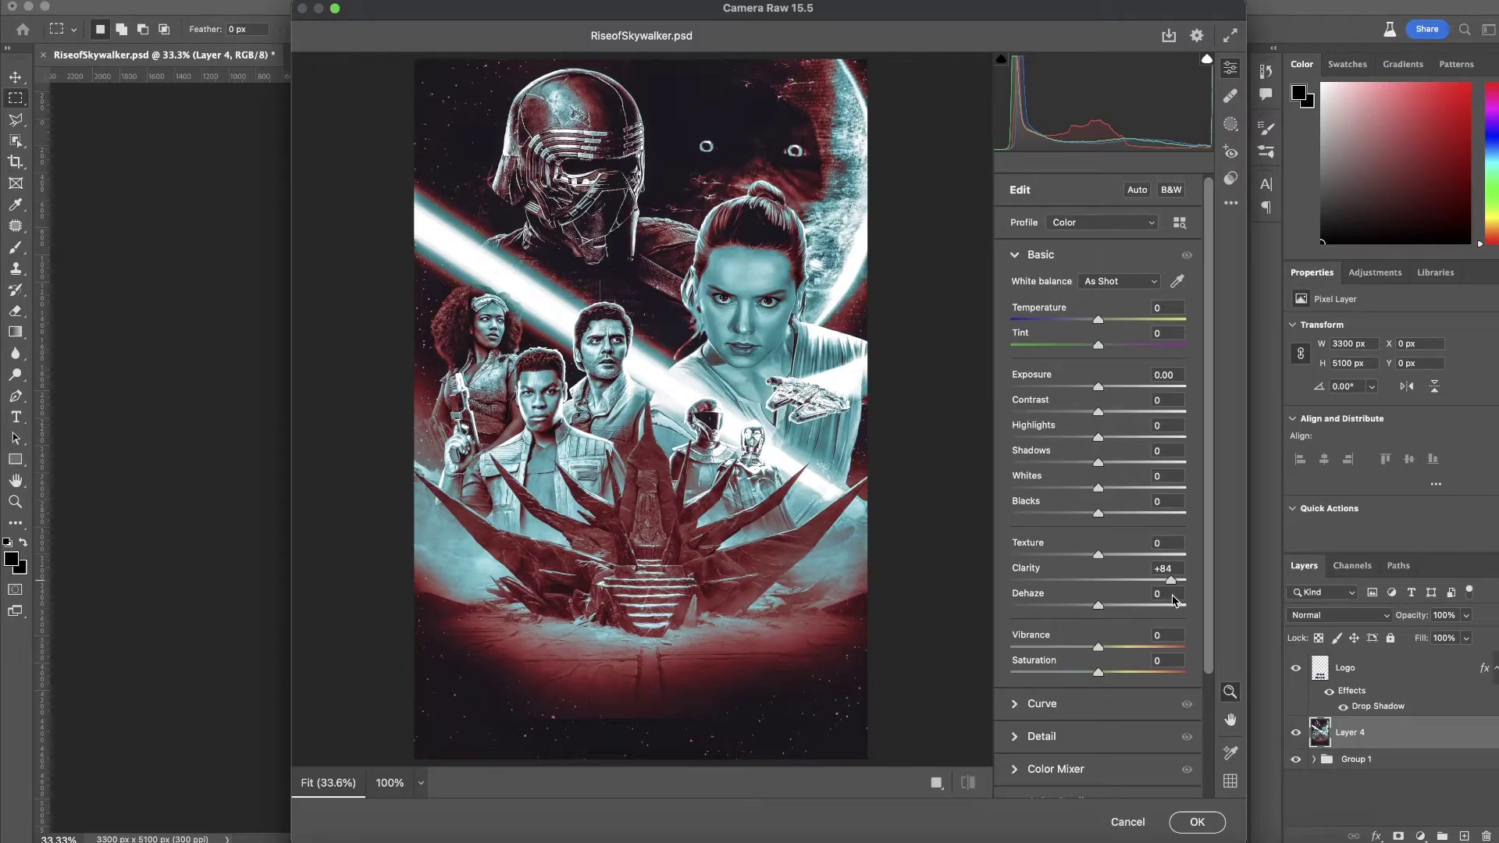
Fine-tune the merged artwork's exposure and light and dark tones in Camera Raw, and set Sharpening to 33
drag(1099, 387, 1104, 386)
drag(1099, 438, 1124, 462)
drag(1099, 488, 1071, 489)
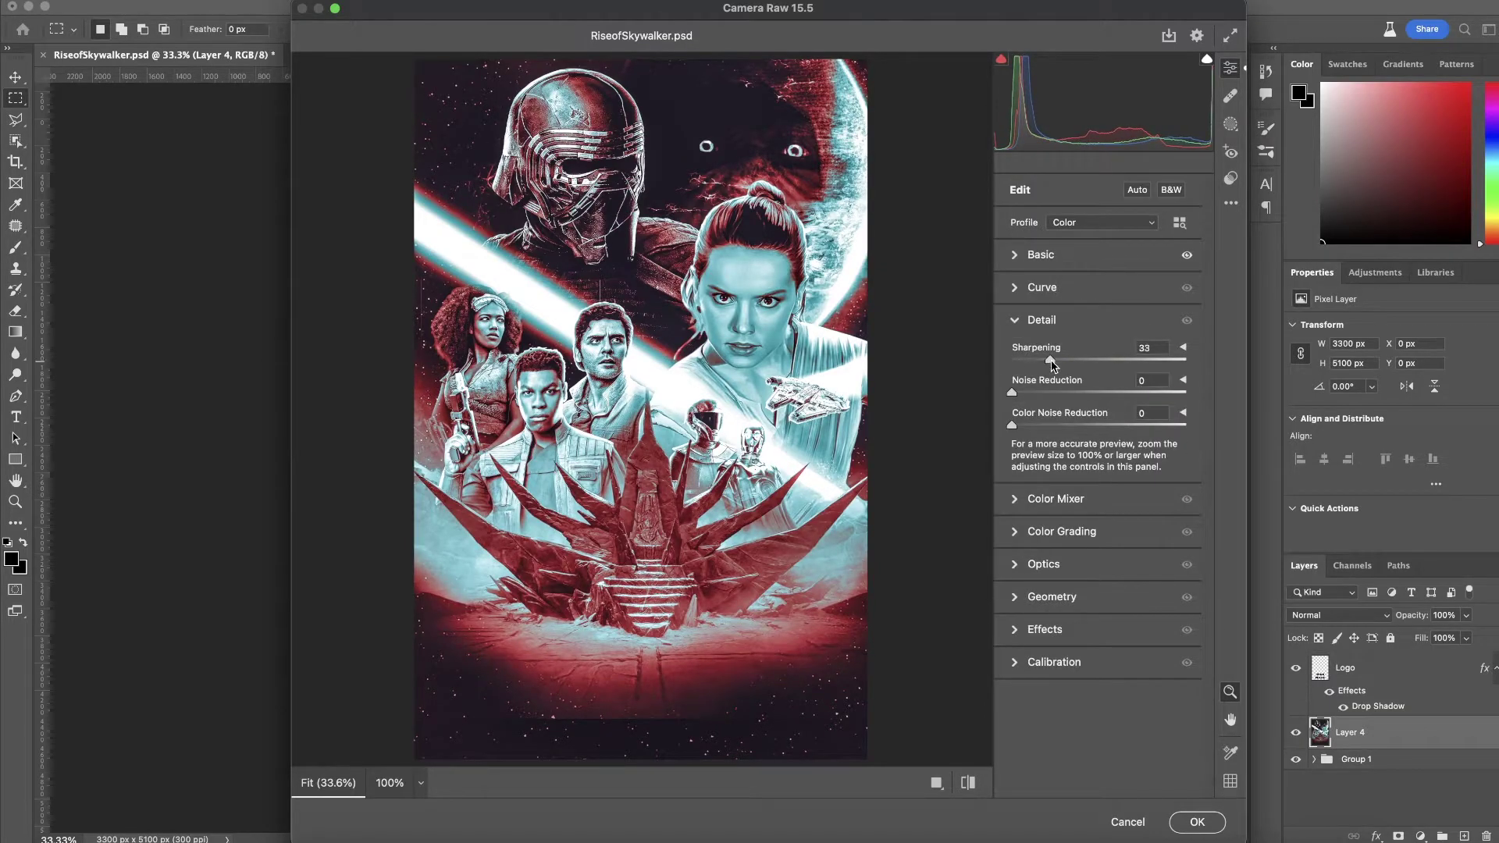
Shift the Blues hue to -62 in Color Mixer and tint the shadows and highlights with Color Grading
drag(1098, 578, 1038, 582)
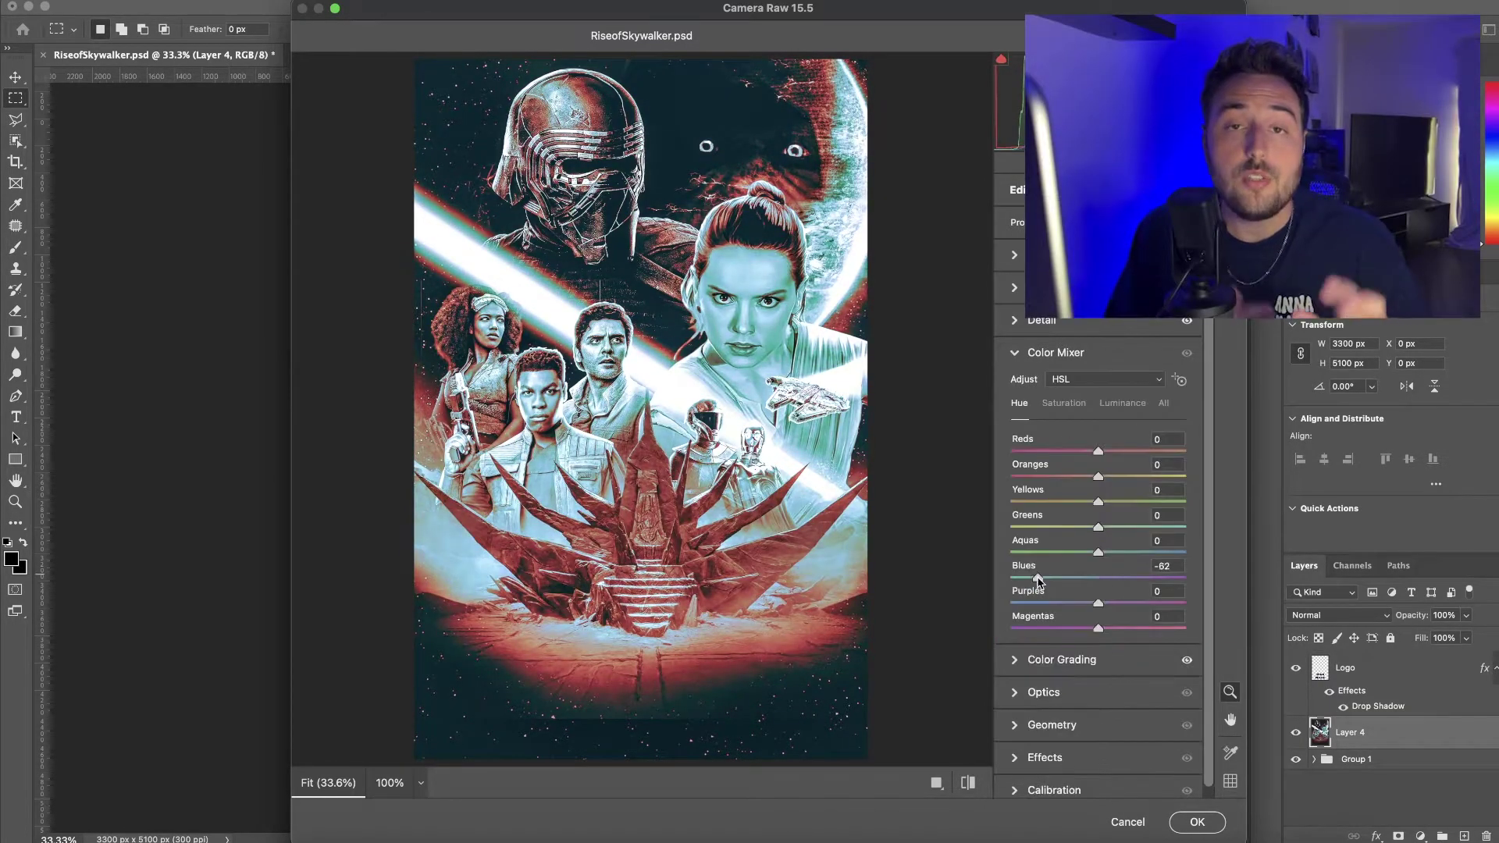
click(1061, 659)
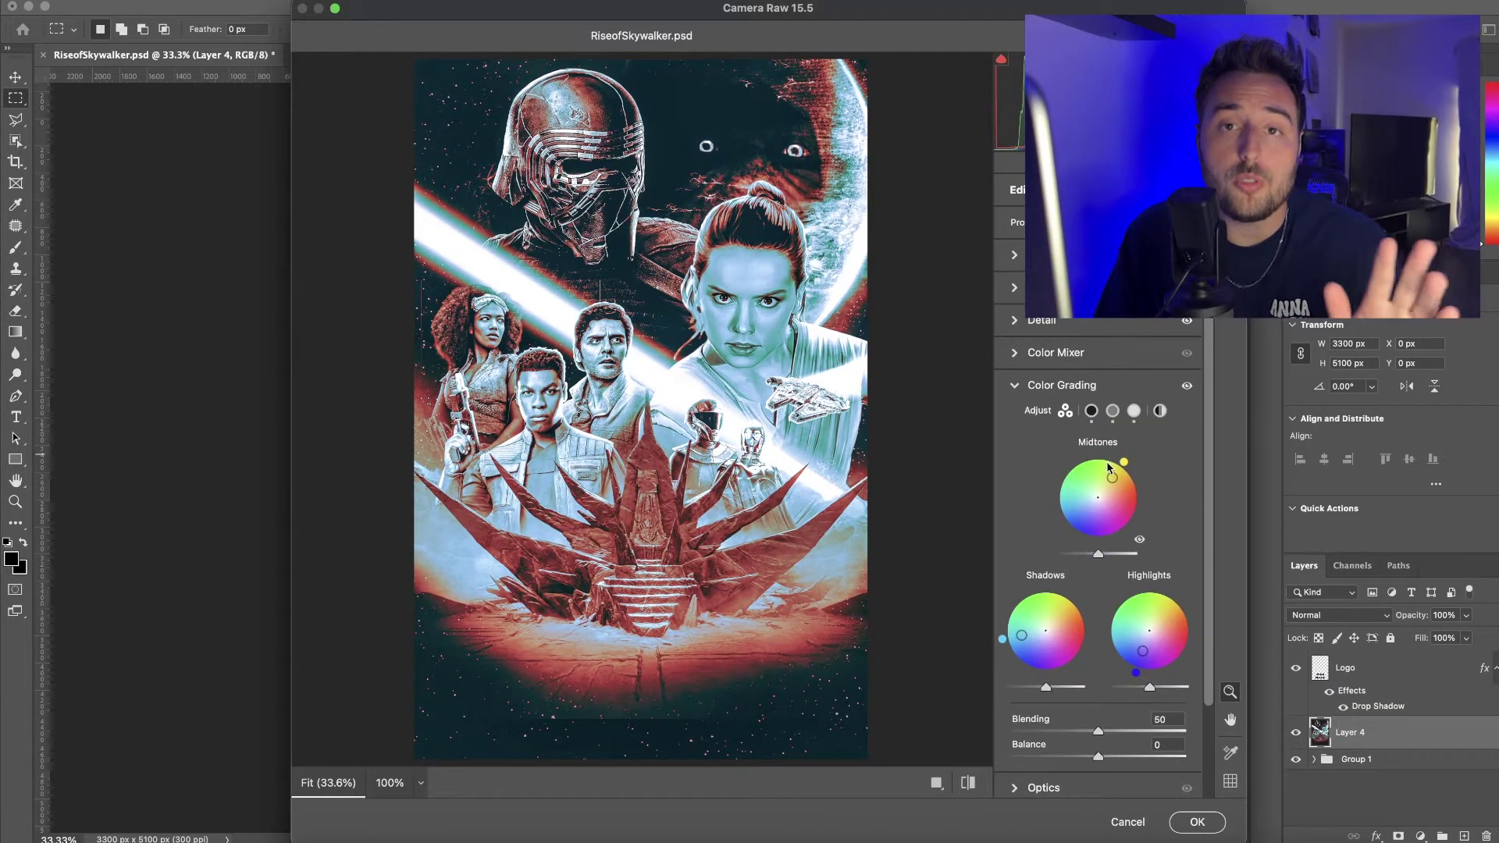
drag(1179, 620, 1157, 616)
mouse_move(1021, 635)
mouse_down()
mouse_move(1069, 621)
mouse_move(1016, 663)
mouse_up()
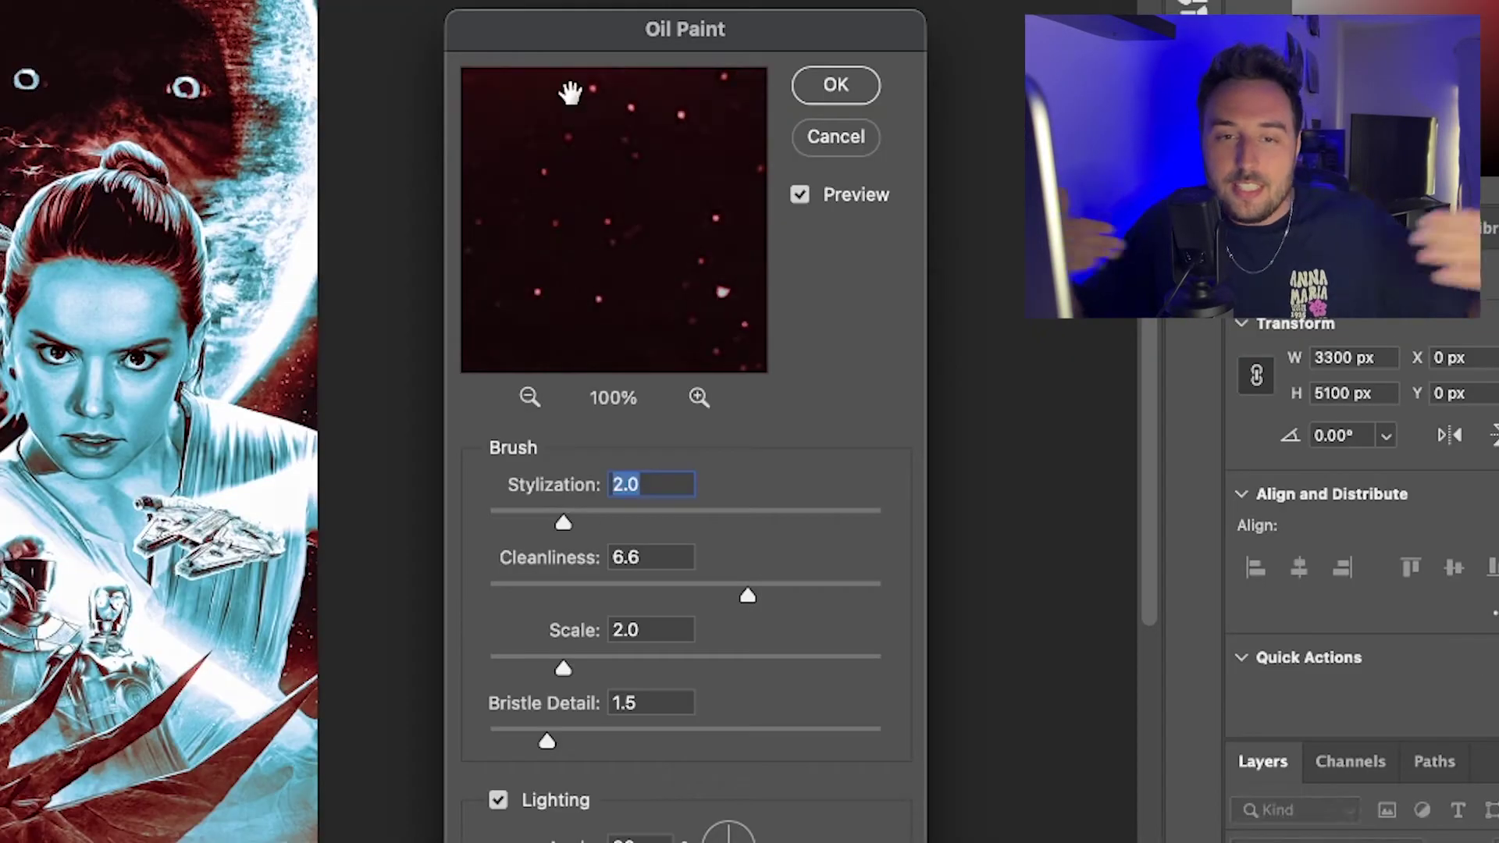
Apply Oil Paint with Stylization 2.0, Cleanliness 6.6, Scale 2.0 and Bristle Detail 1.5, checking the preview at different zoom levels
mouse_move(569, 93)
mouse_down()
mouse_move(569, 151)
mouse_move(617, 164)
mouse_move(613, 234)
mouse_up()
click(530, 398)
click(530, 397)
click(529, 397)
click(698, 398)
click(698, 397)
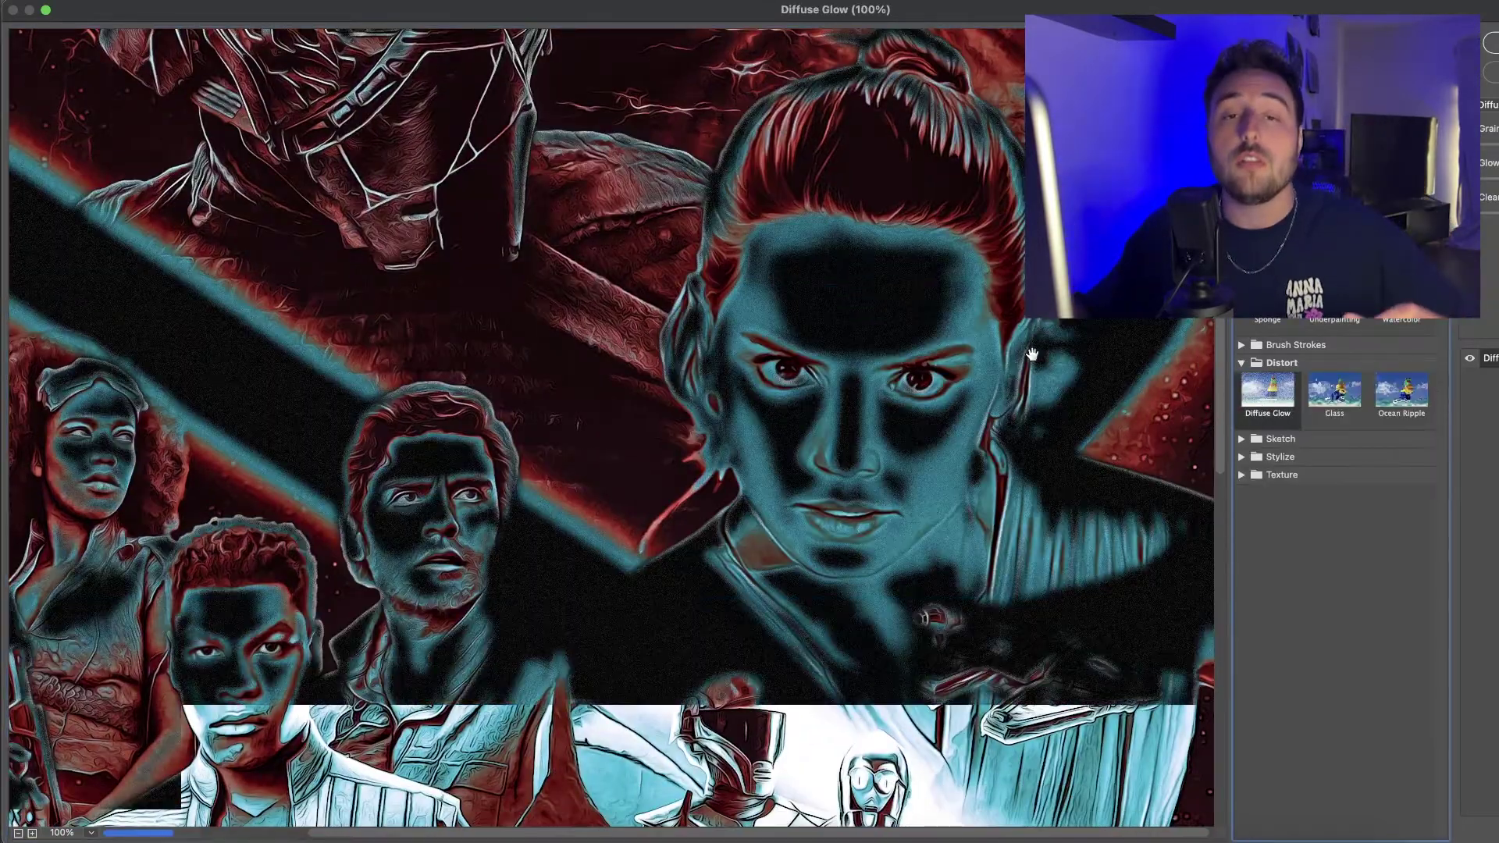
Browse the Filter Gallery effects, including Diffuse Glow and the Brush Strokes category
click(1241, 344)
click(1267, 301)
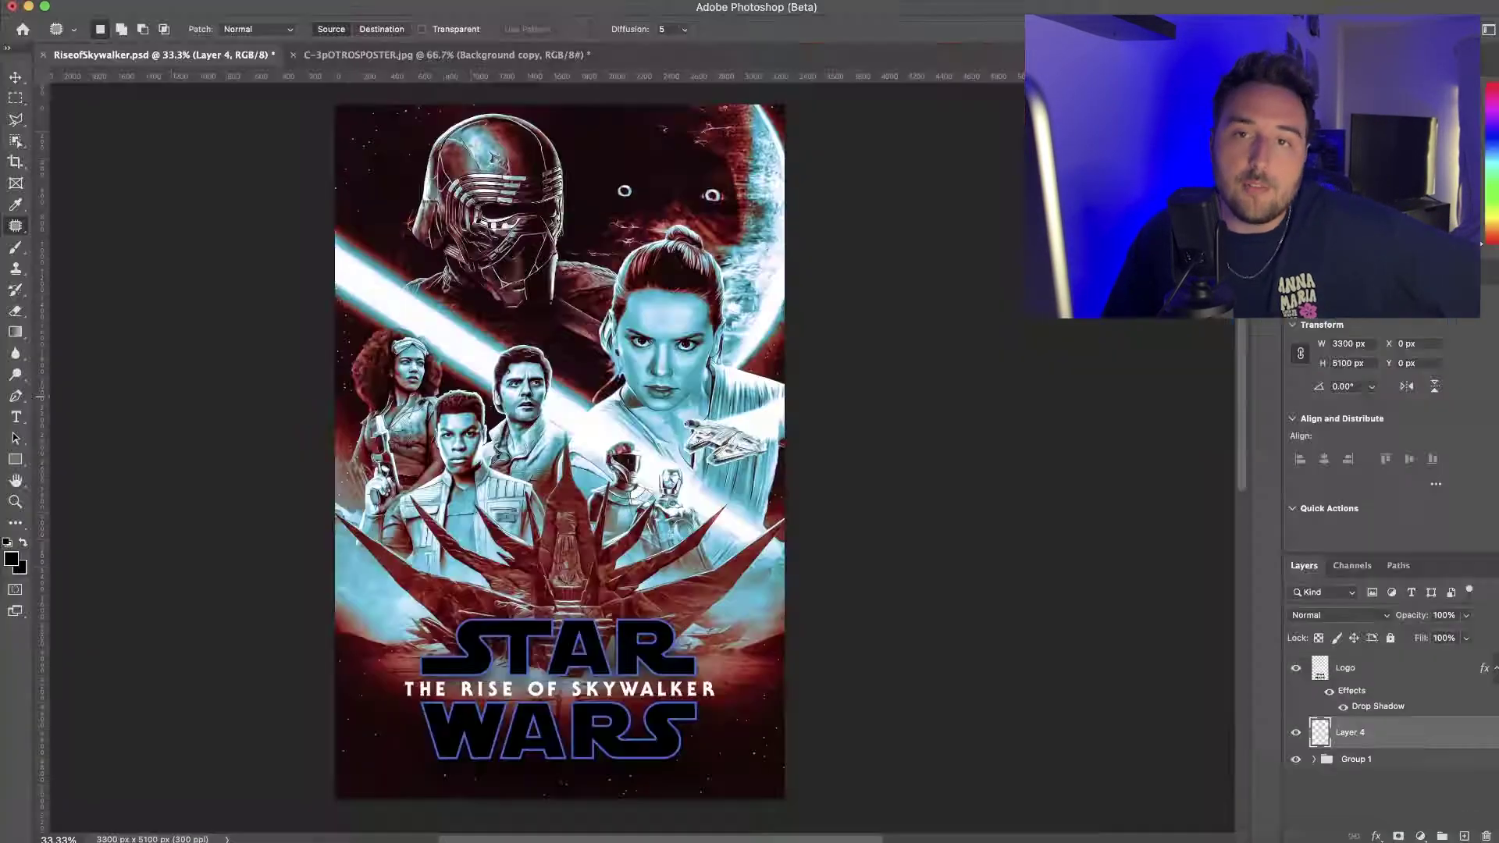
Duplicate Layer 4 and apply a High Pass filter to the copy
drag(1343, 732, 1464, 836)
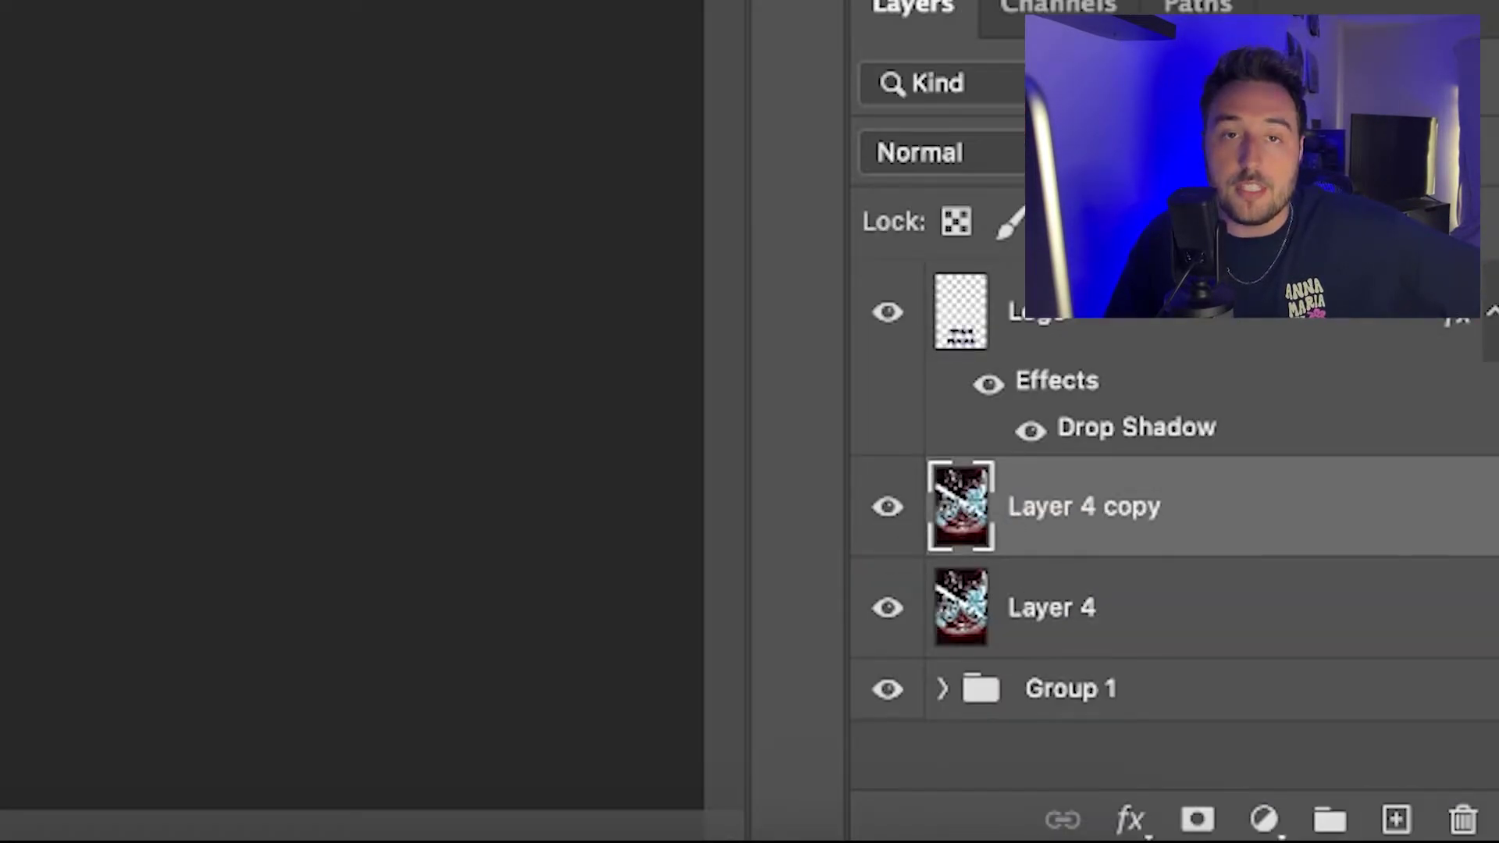
click(399, 1)
mouse_move(593, 329)
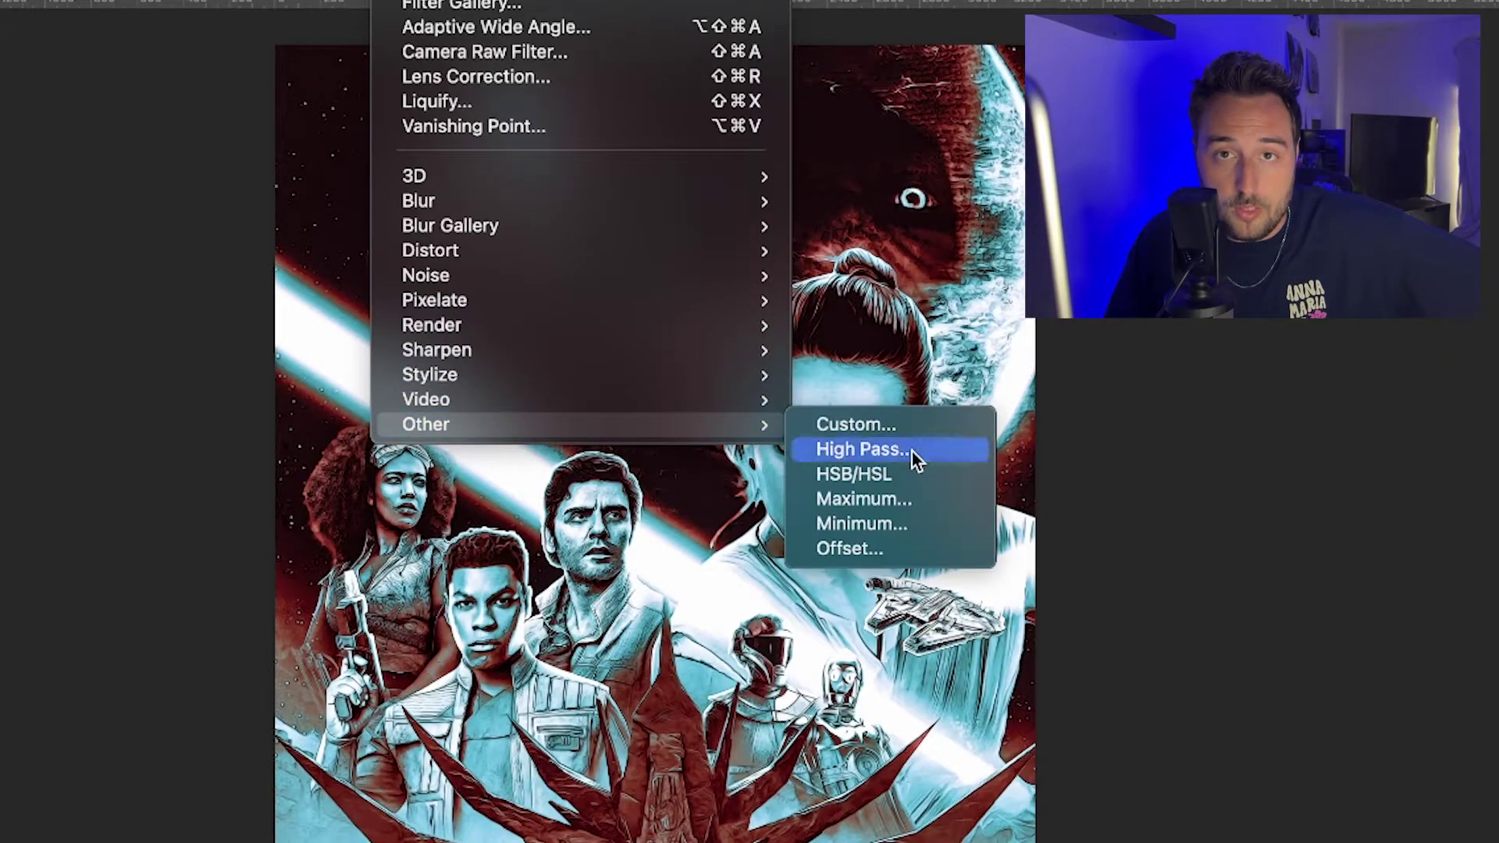
click(912, 451)
click(945, 214)
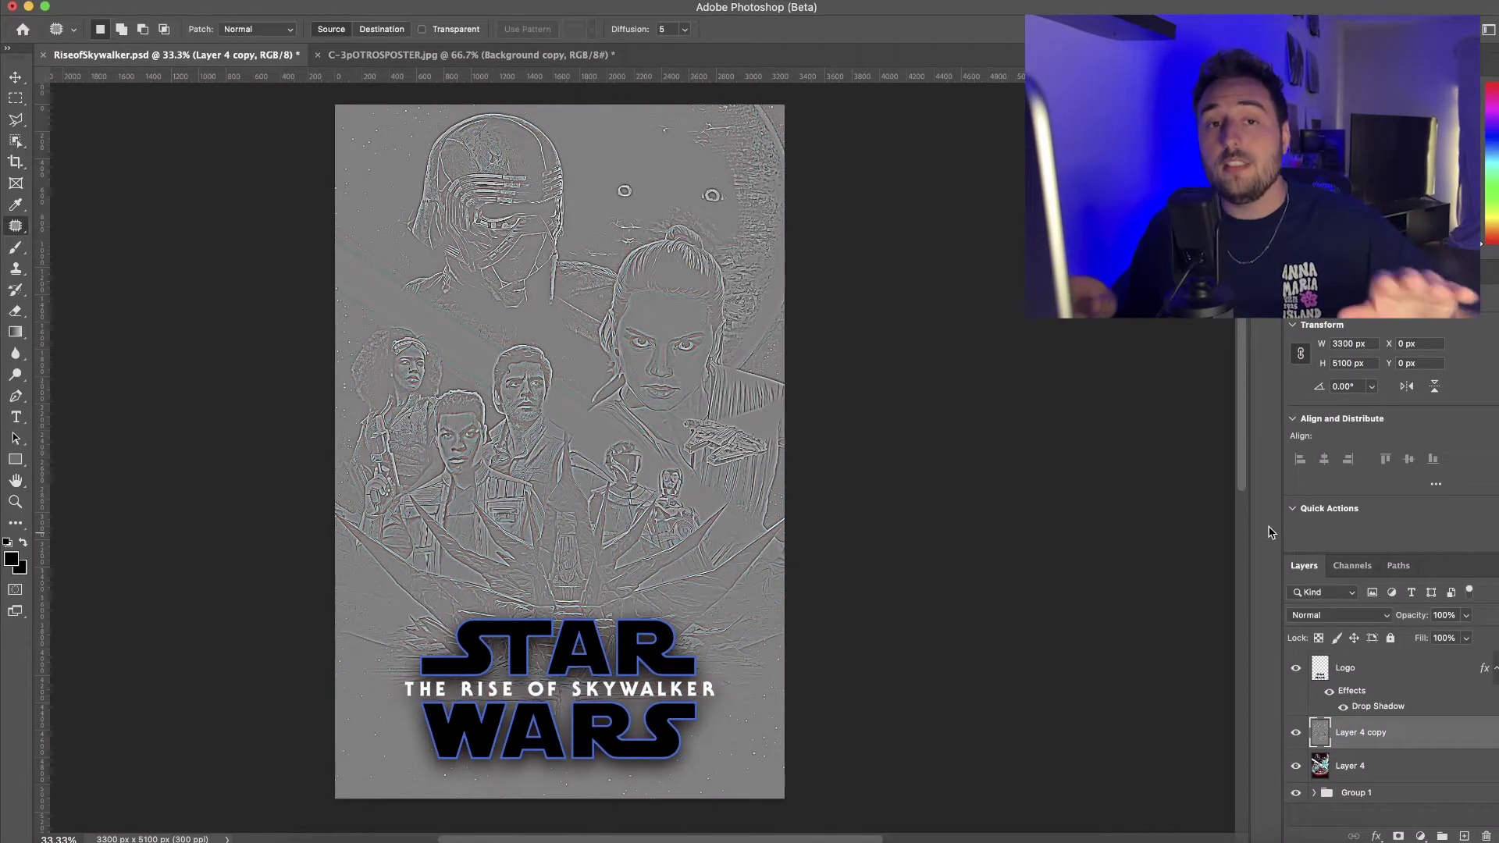
Set the Layer 4 copy's blend mode to Pin Light so it sharpens the artwork
click(1325, 616)
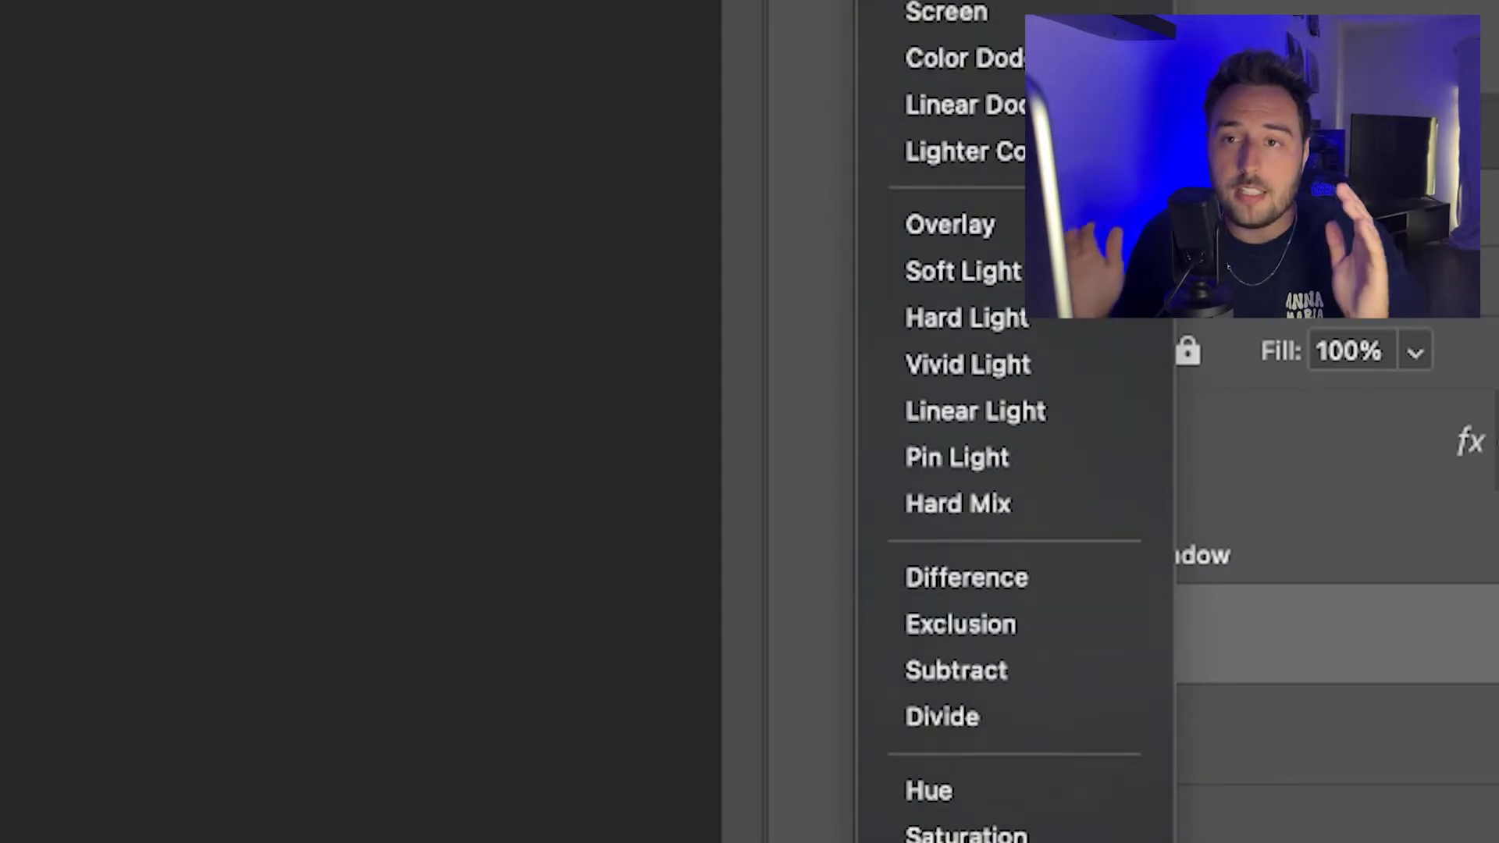
click(1014, 458)
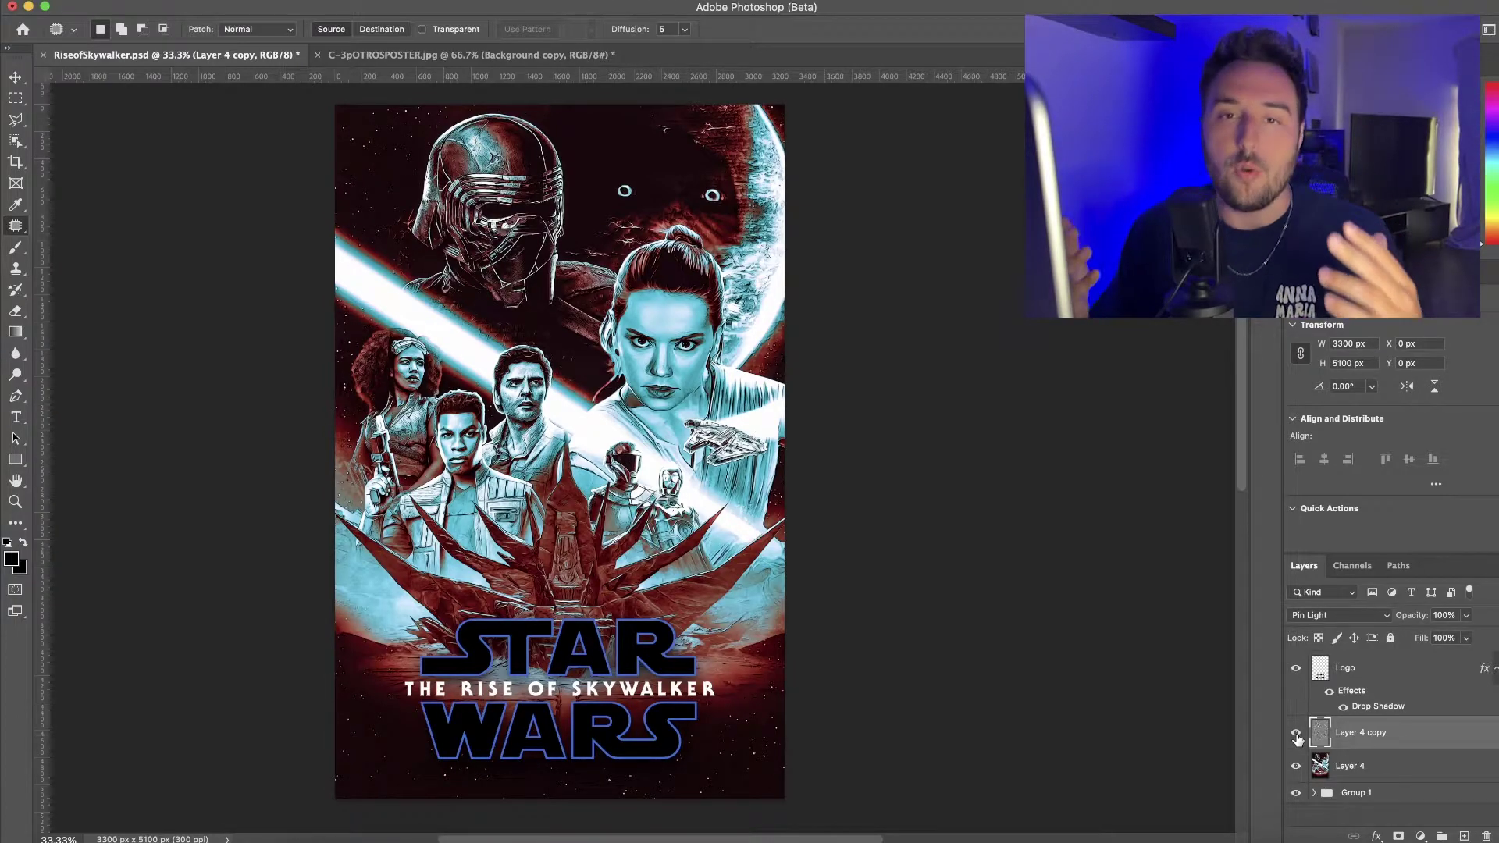
Add a Gradient Map adjustment layer above the Logo layer
click(1359, 668)
click(1420, 836)
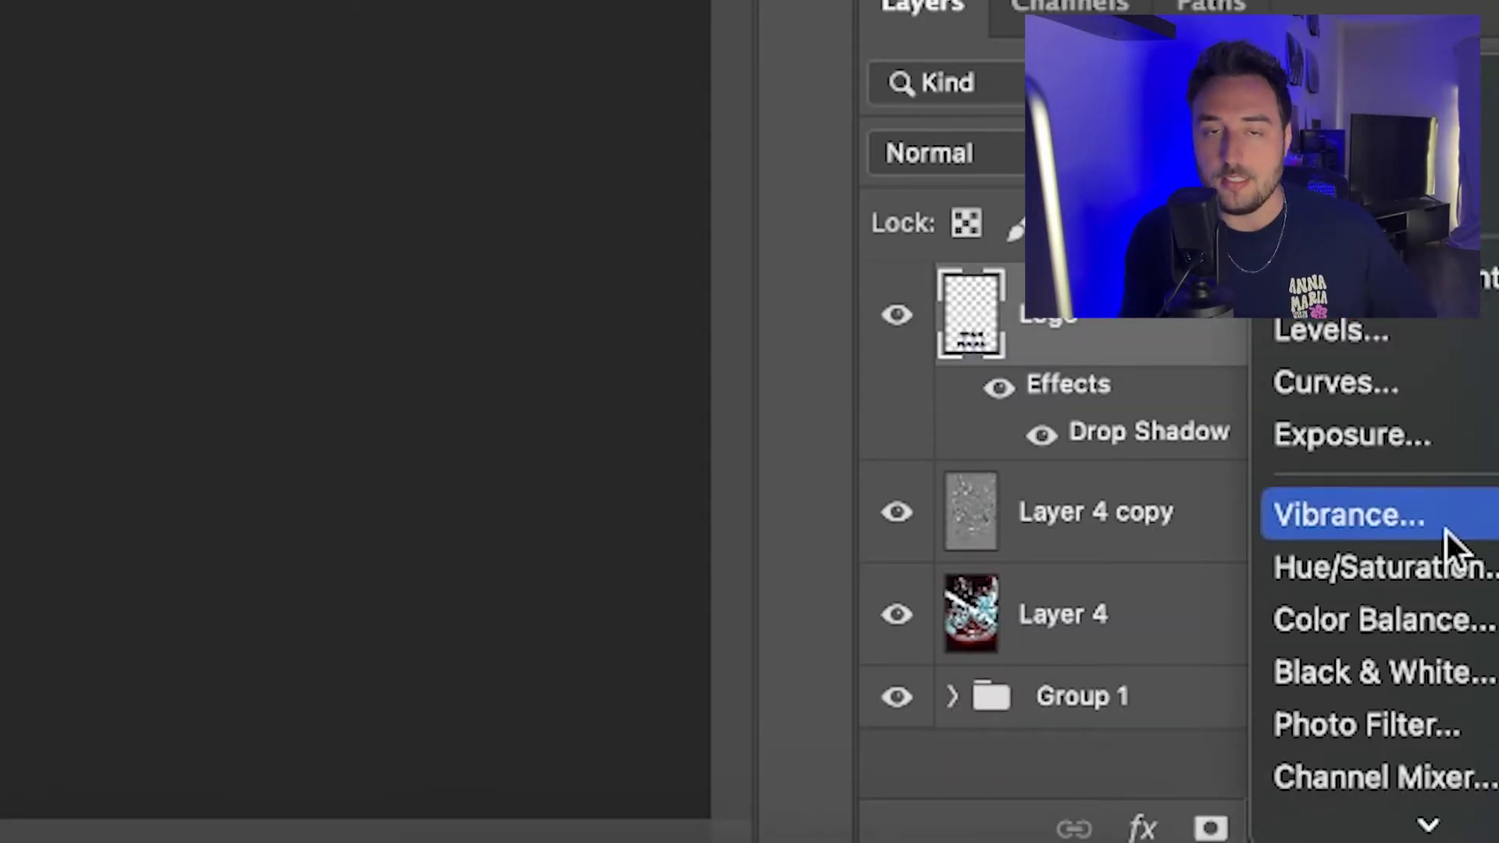
click(1405, 769)
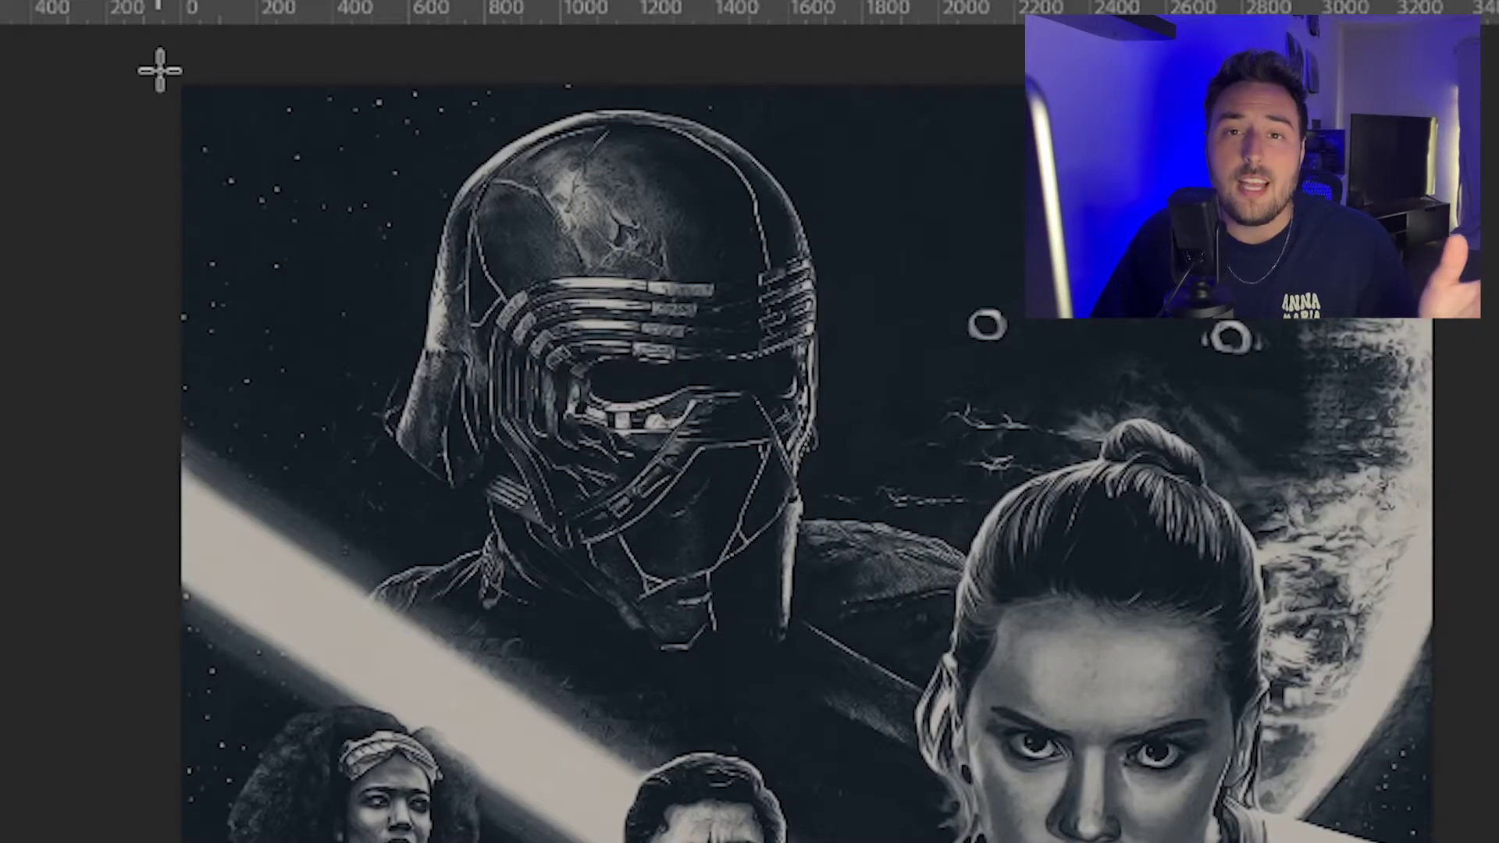
Fill a white border around the poster outside an inner rectangular selection of about 3107 × 4905 px
drag(223, 119, 773, 788)
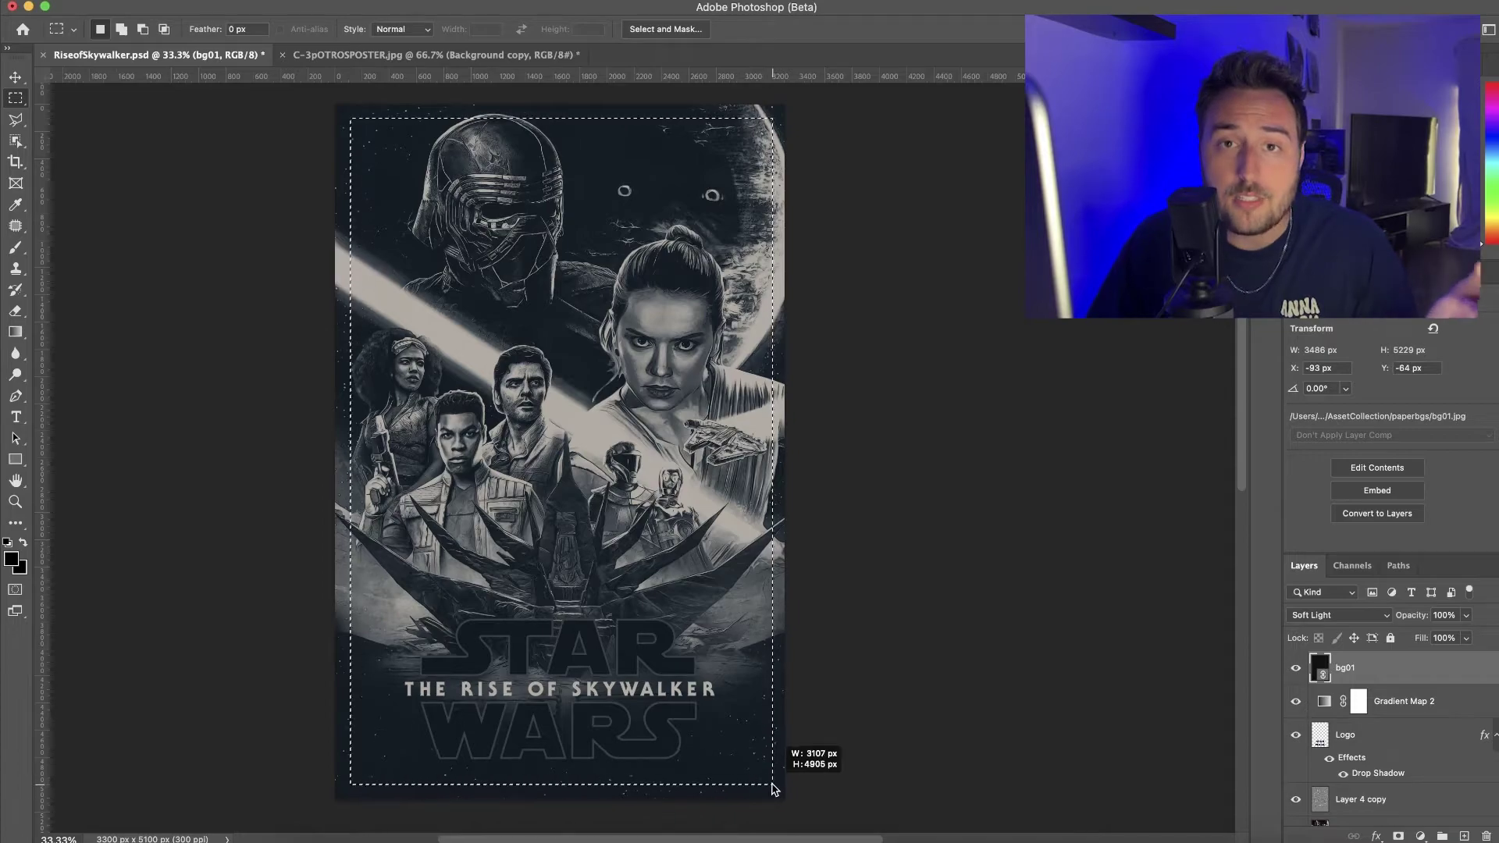
click(367, 7)
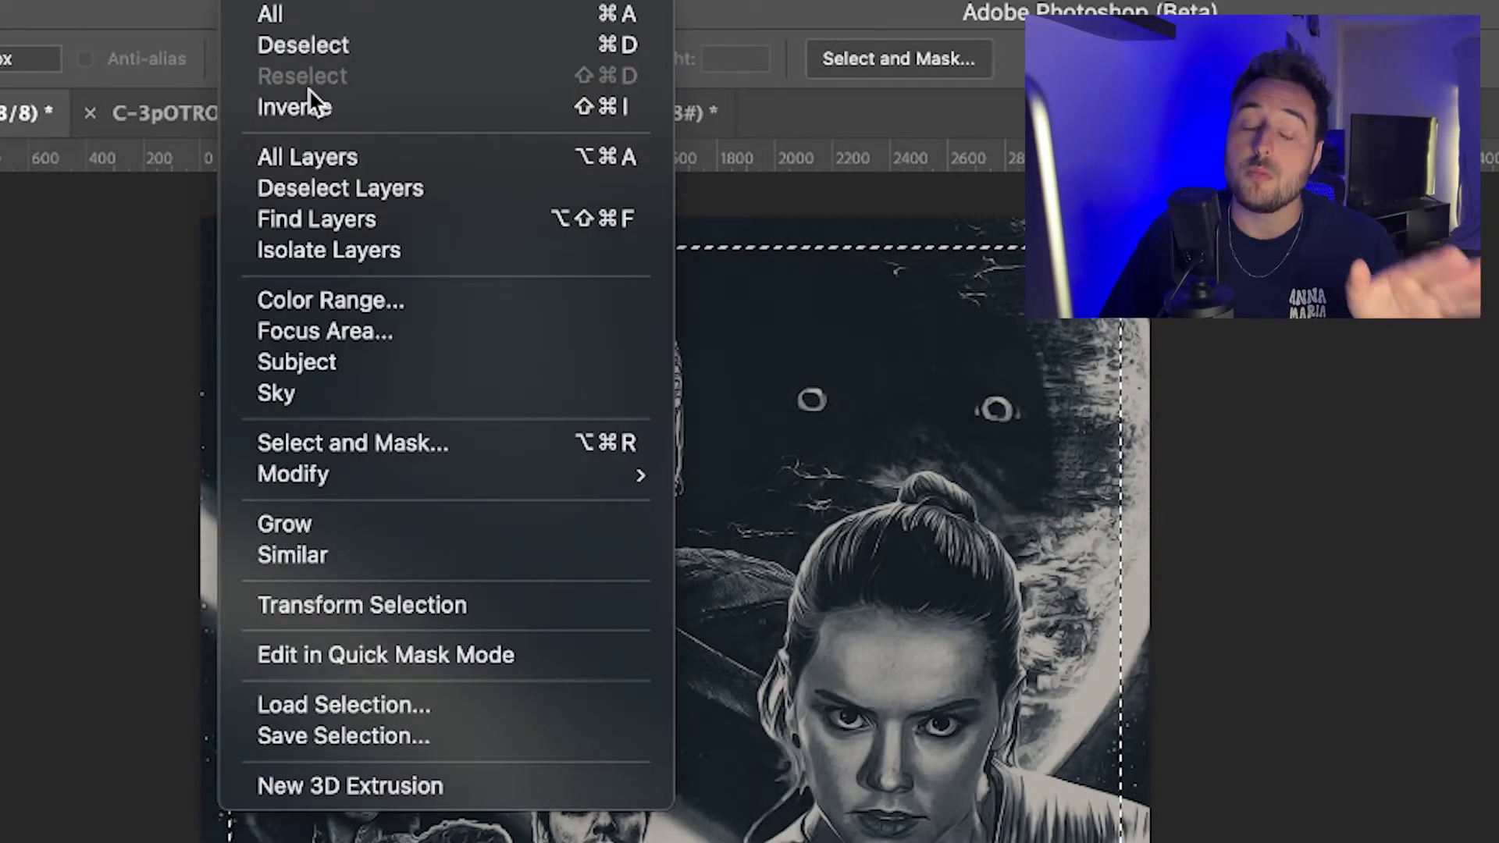
click(308, 99)
key(shift+BackSpace)
click(896, 289)
click(702, 368)
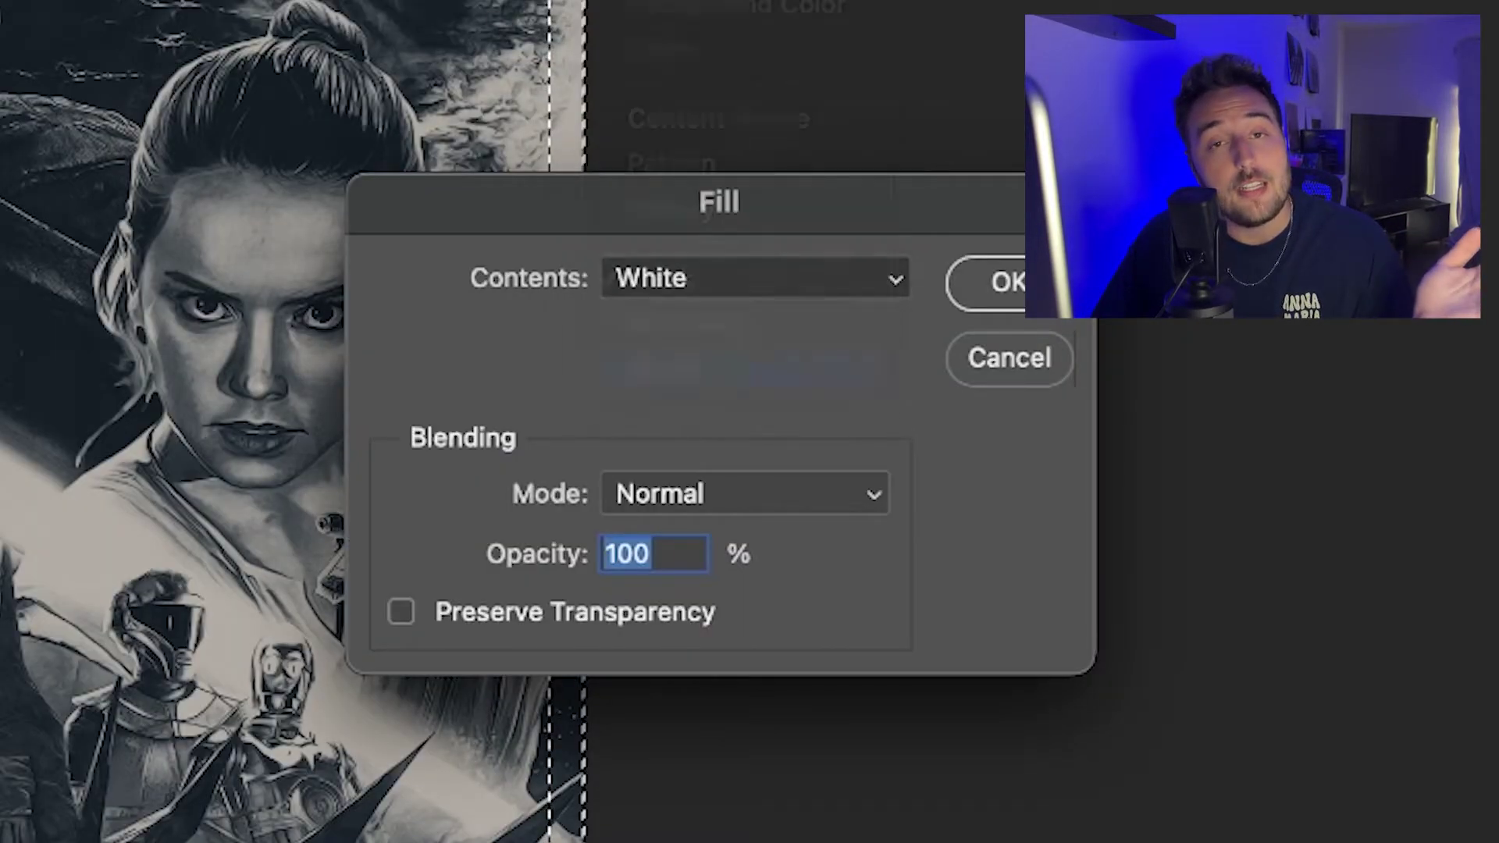
click(1011, 281)
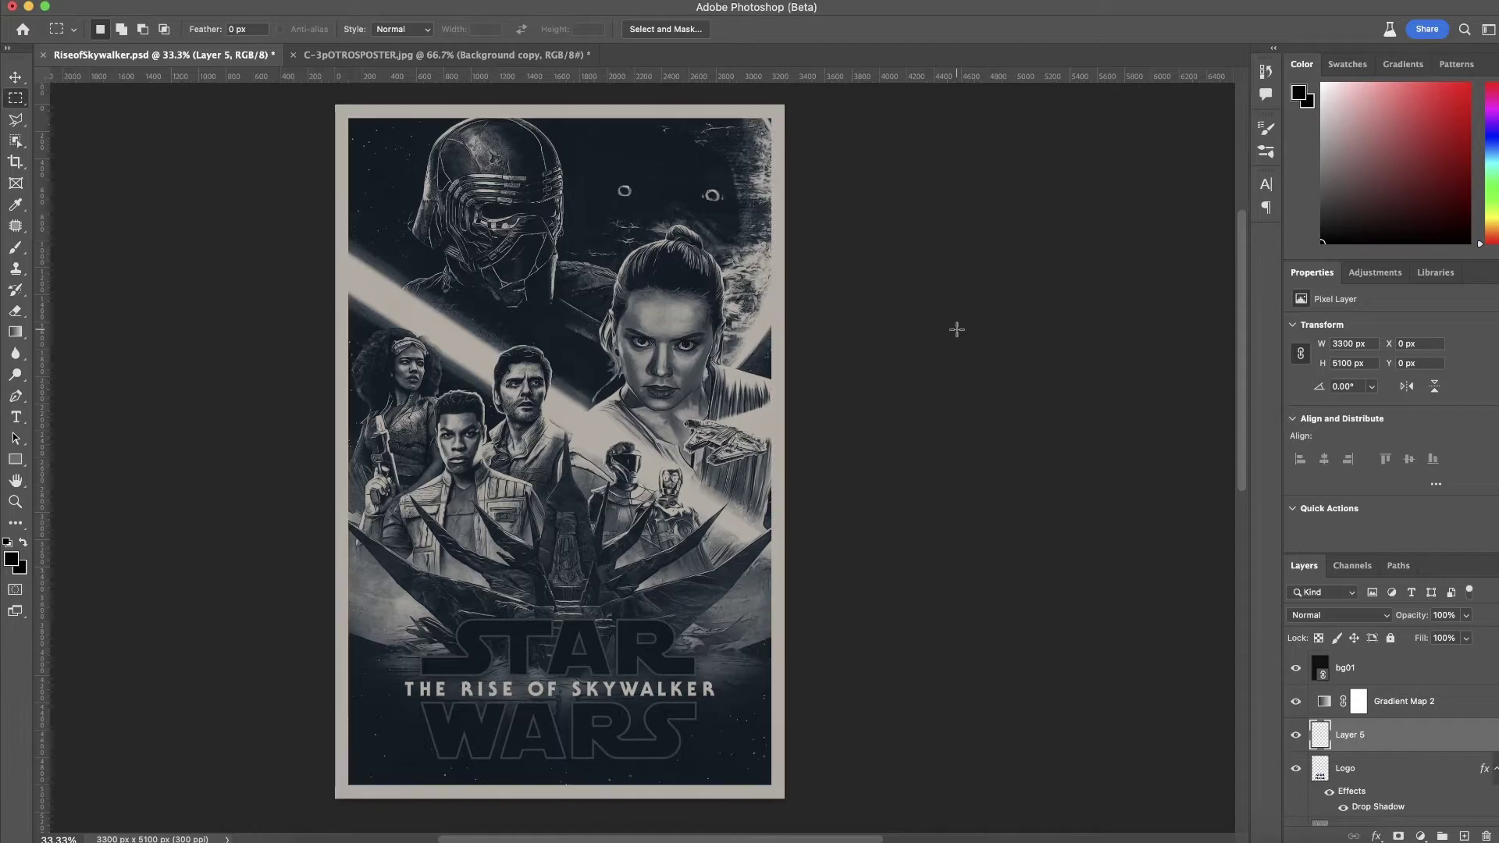
Replace the bg01 paper texture with a lighter paper image scaled over the poster, and change its blend mode
click(1344, 667)
key(Delete)
click(195, 216)
click(602, 206)
key(Return)
drag(776, 455, 813, 445)
key(Return)
click(1339, 616)
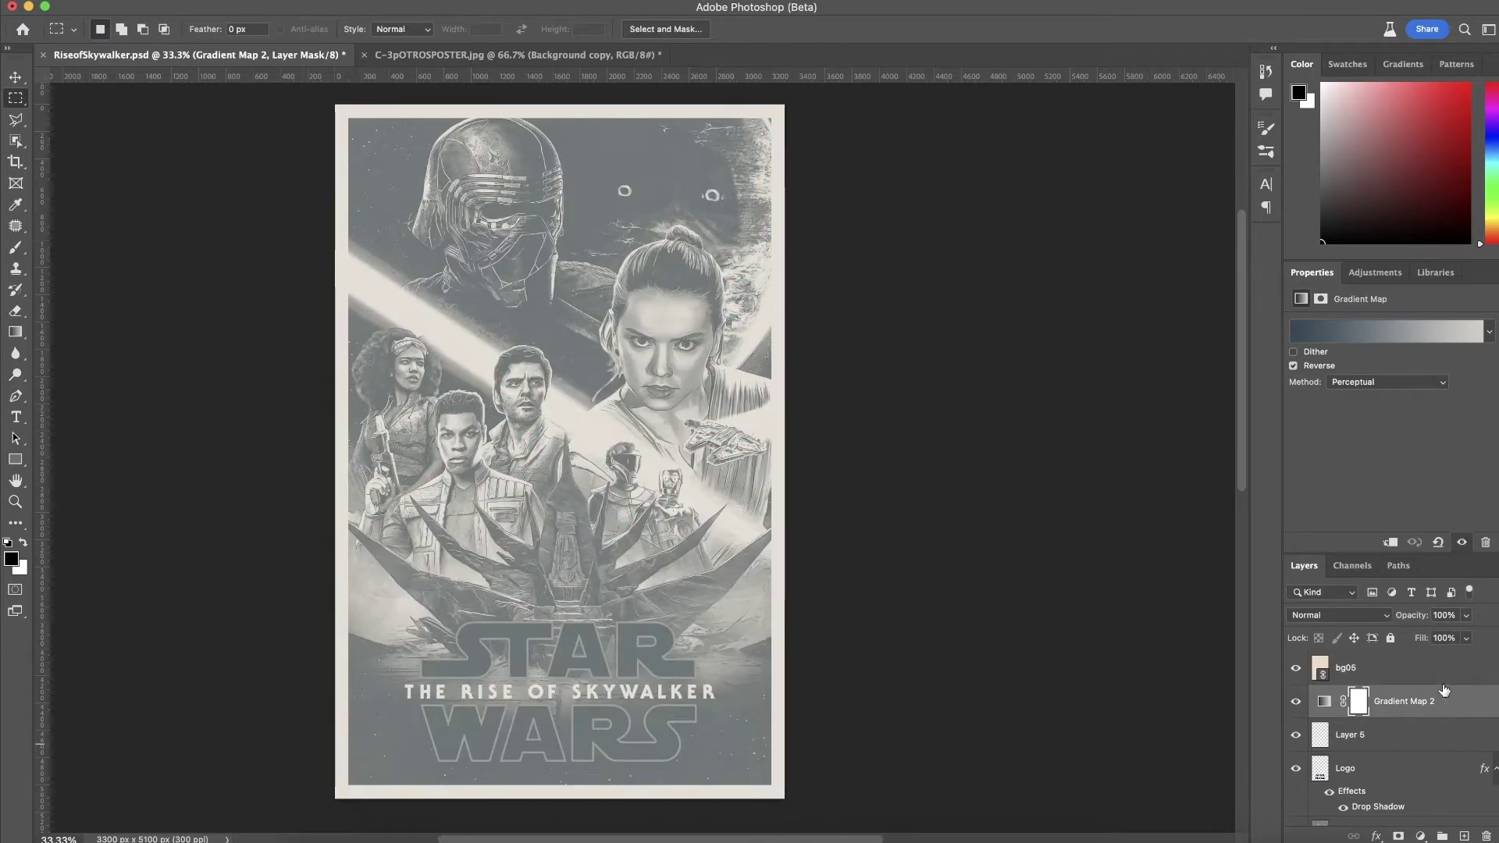
Recolor Gradient Map 2's middle stop to blue 618cad and move it to location 59
click(1402, 347)
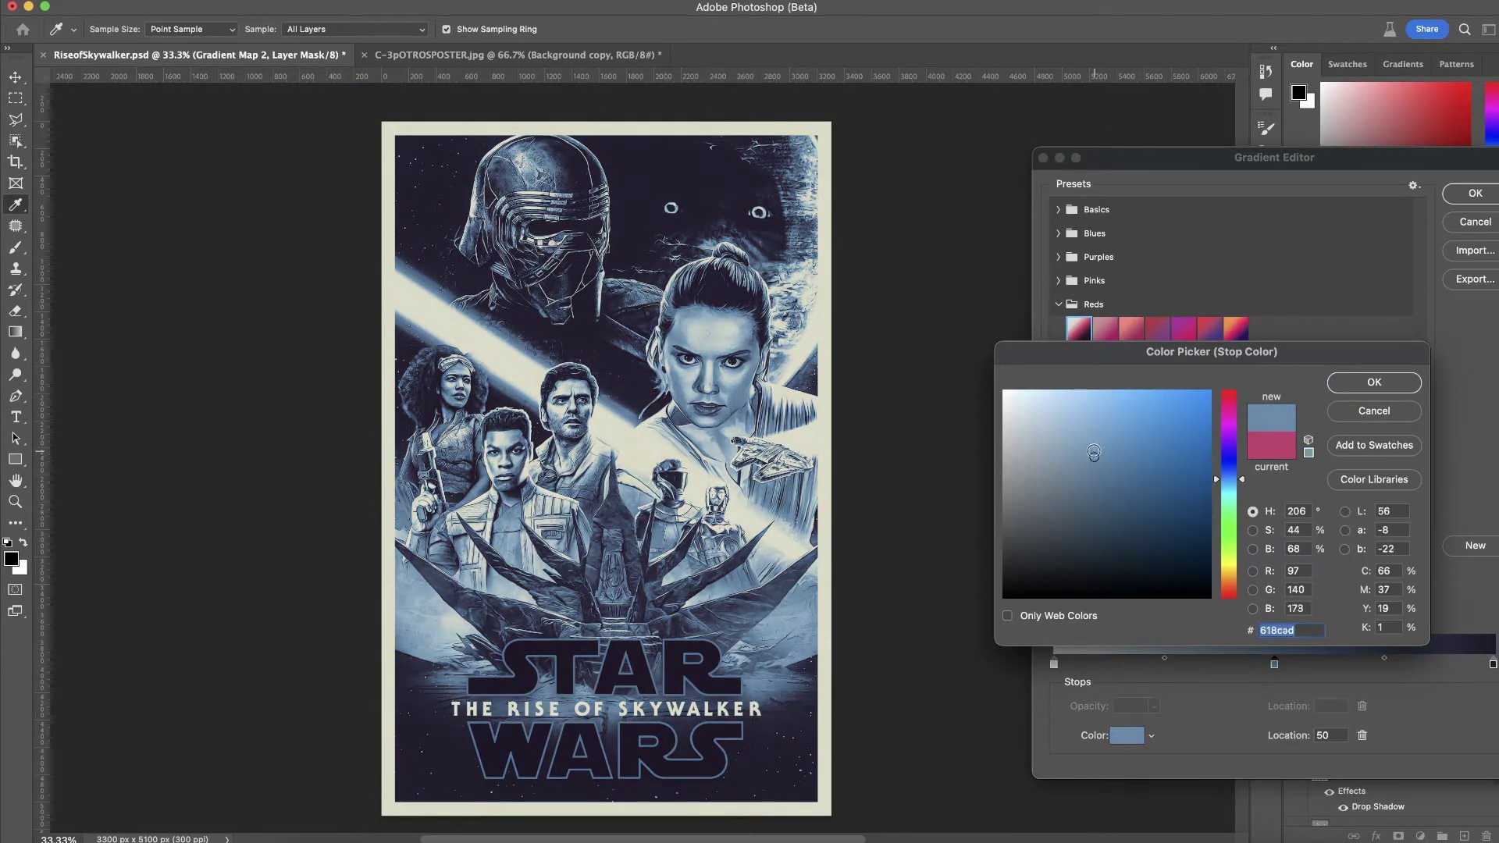
click(1346, 617)
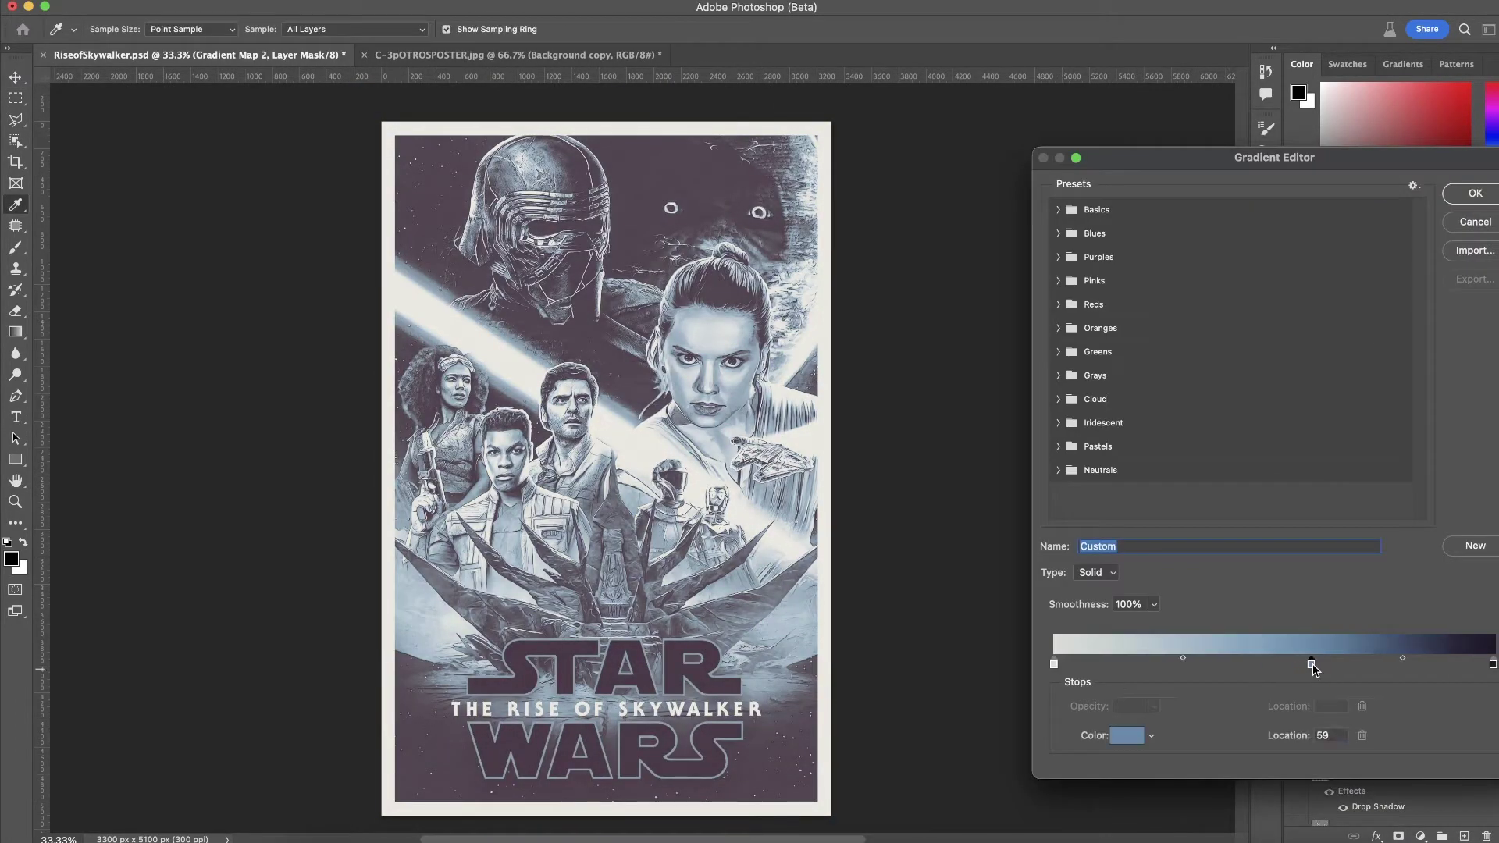